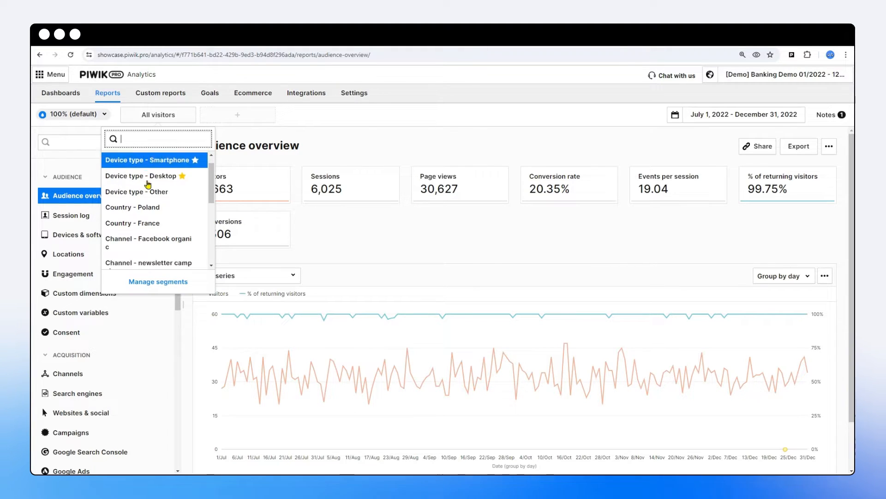
# Look through the segments offered for both report segment slots and open the Segments list in the settings
pyautogui.scroll(-4, 155, 198)
pyautogui.scroll(4, 157, 203)
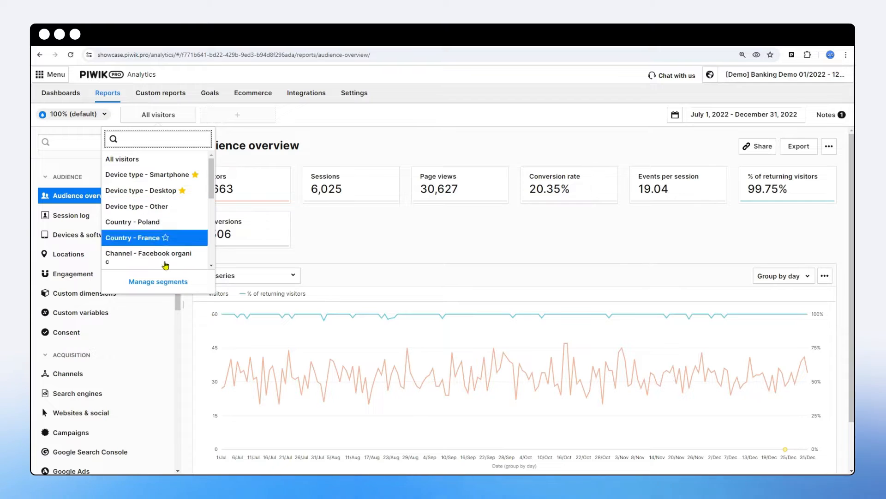
pyautogui.click(231, 114)
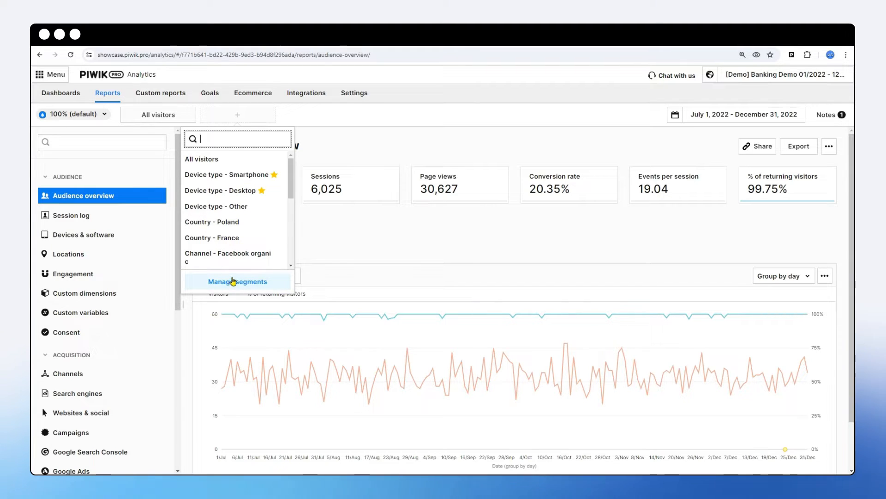
pyautogui.click(355, 93)
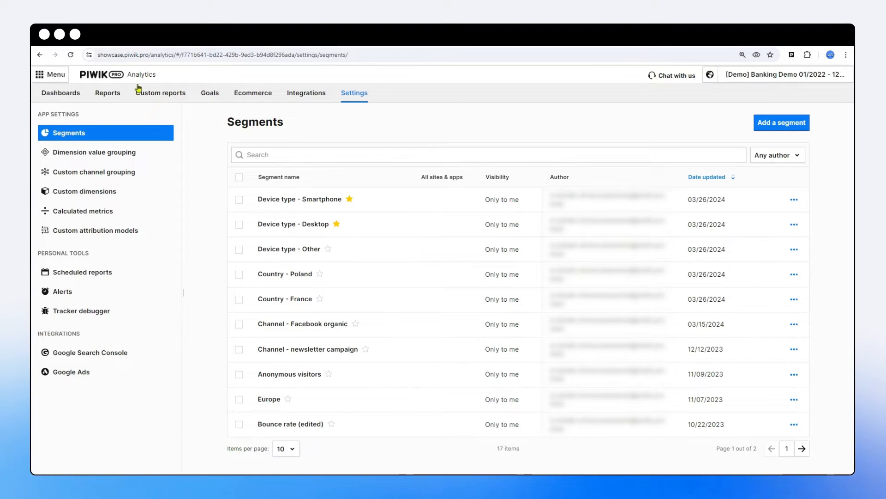
# Return to the Audience overview report and apply the Device type - Smartphone segment to it
pyautogui.click(107, 94)
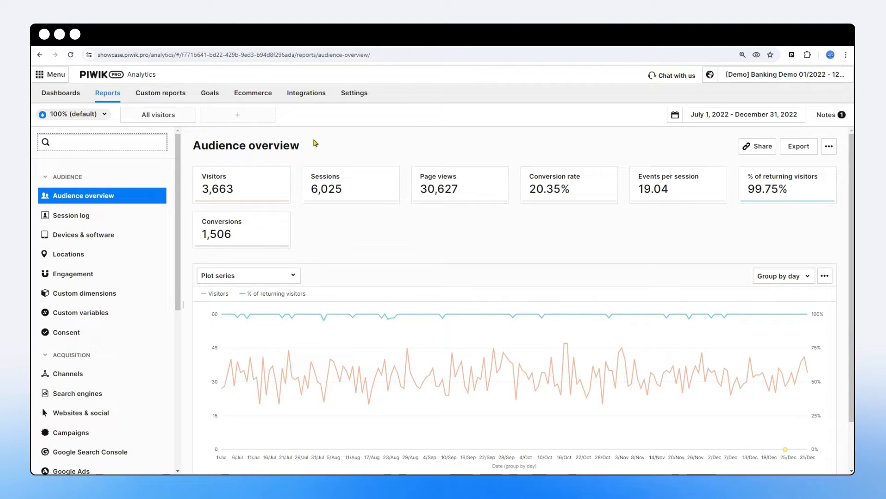
pyautogui.click(176, 119)
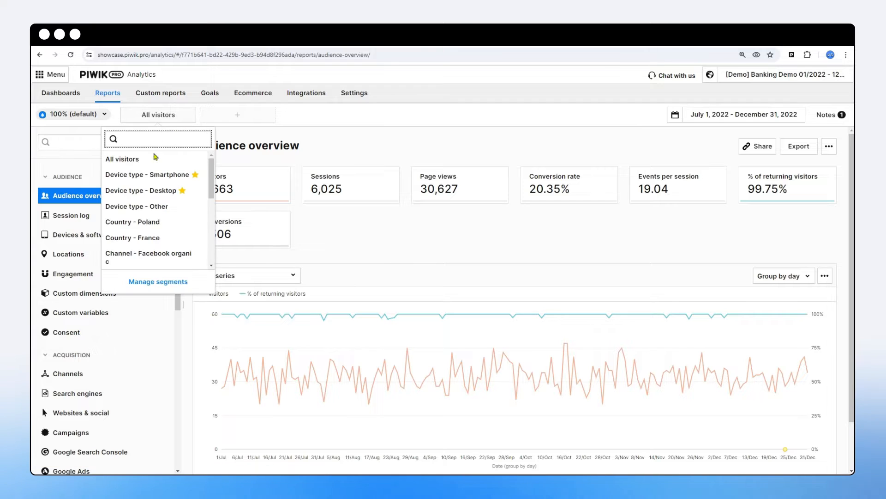
pyautogui.click(149, 175)
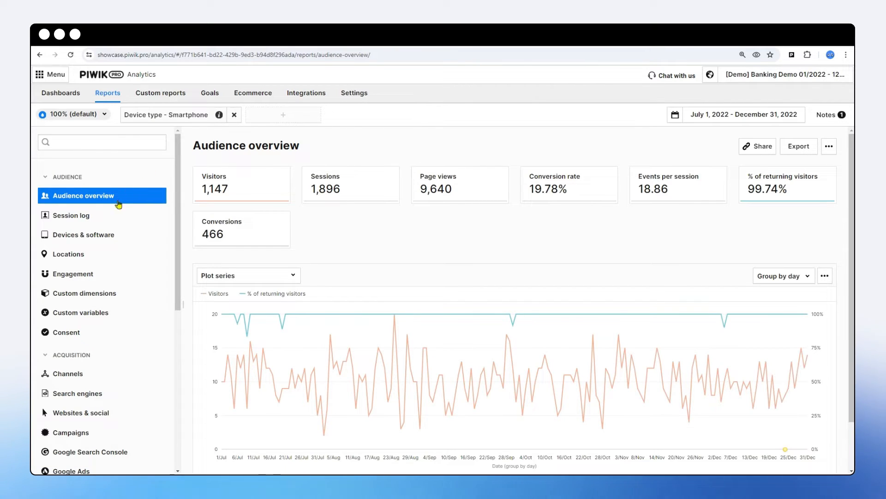
# Open the Devices & software report and examine its device type table for the applied segment
pyautogui.click(102, 240)
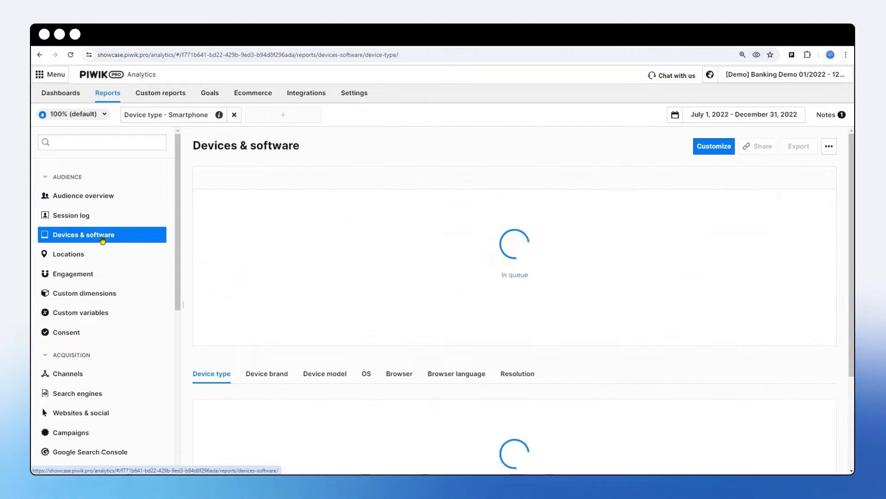
pyautogui.scroll(-2, 287, 241)
pyautogui.scroll(-1, 287, 240)
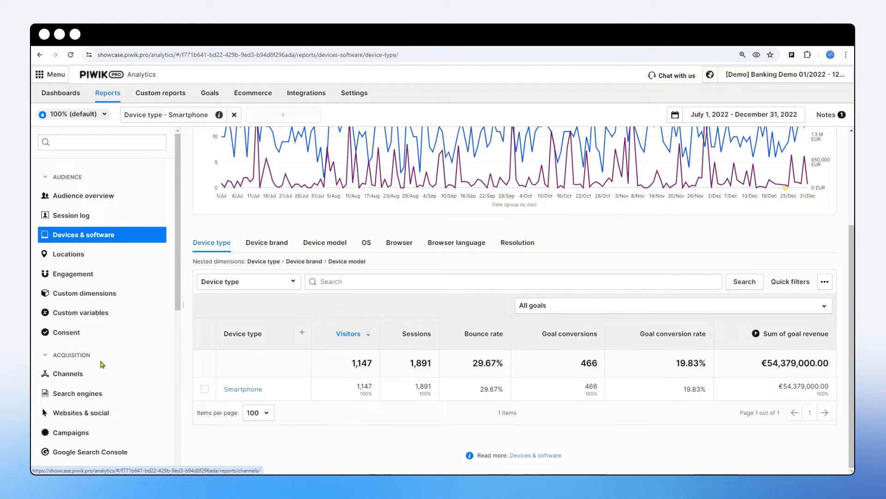
# Open the Campaigns report under Acquisition and view its campaign table for the smartphone segment
pyautogui.scroll(-2, 101, 344)
pyautogui.click(94, 349)
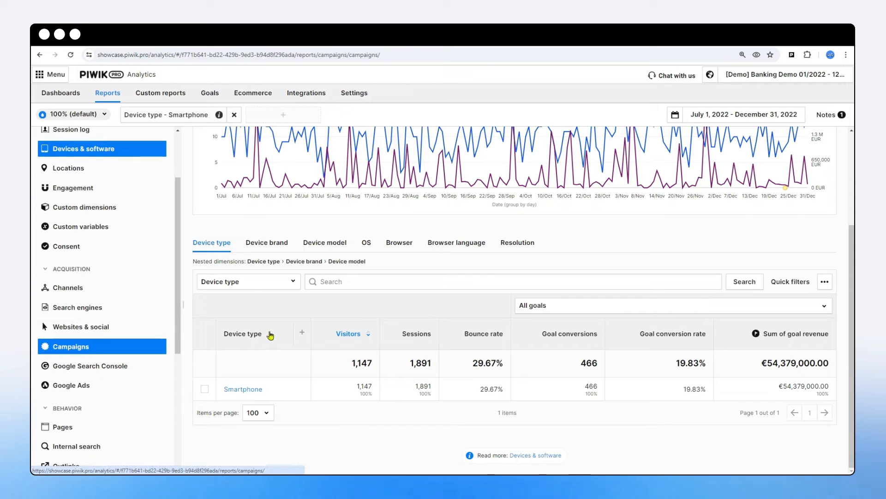
pyautogui.scroll(-4, 279, 330)
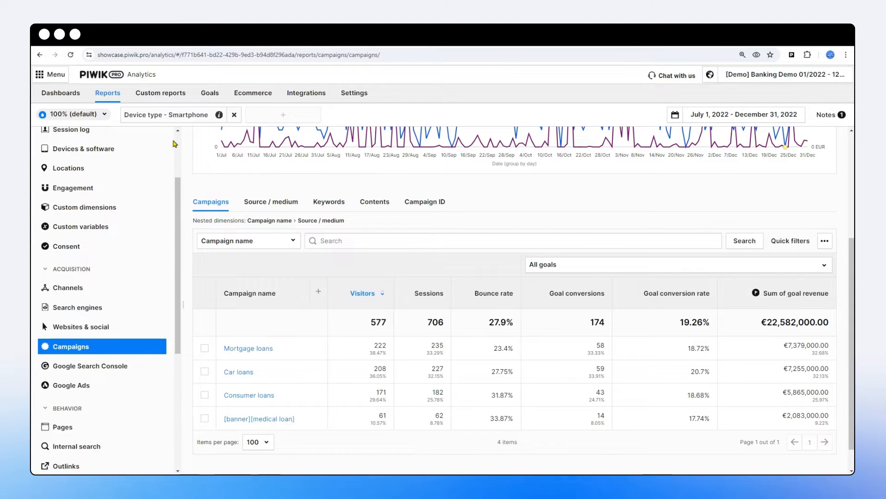
# Add the Device type - Desktop segment to the Campaigns report and compare both segments in the chart and campaign table
pyautogui.click(280, 115)
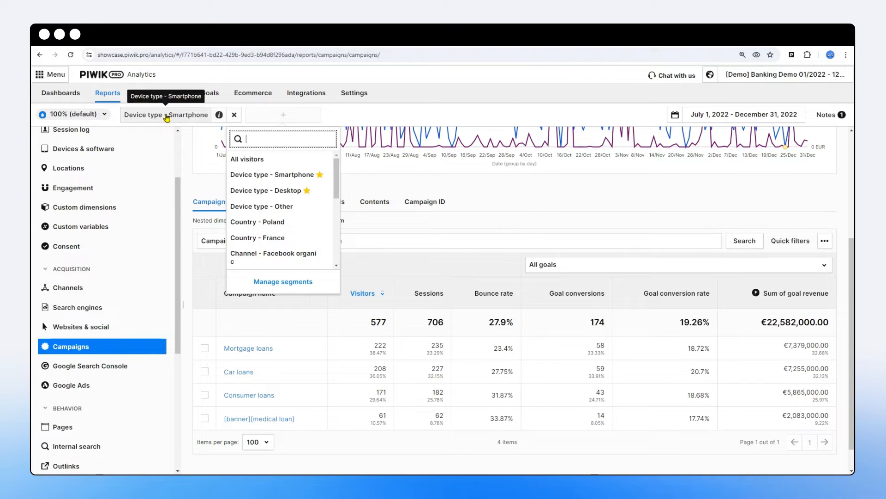
pyautogui.click(261, 190)
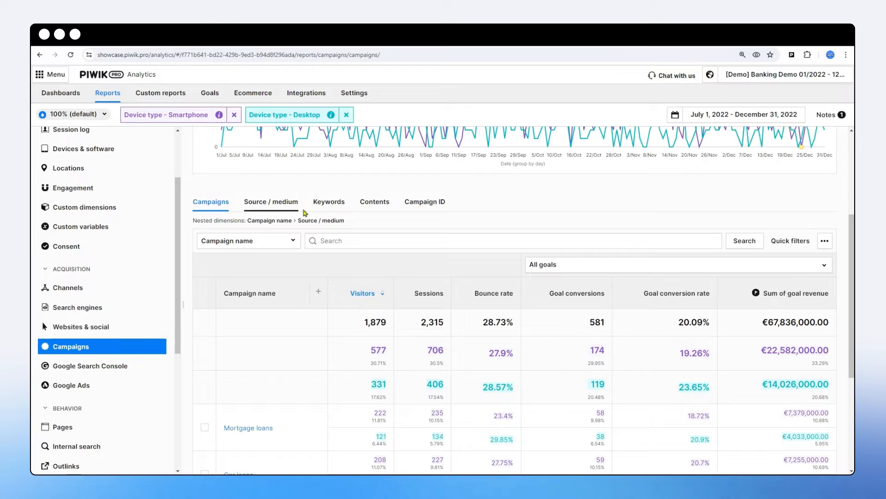
pyautogui.scroll(2, 296, 229)
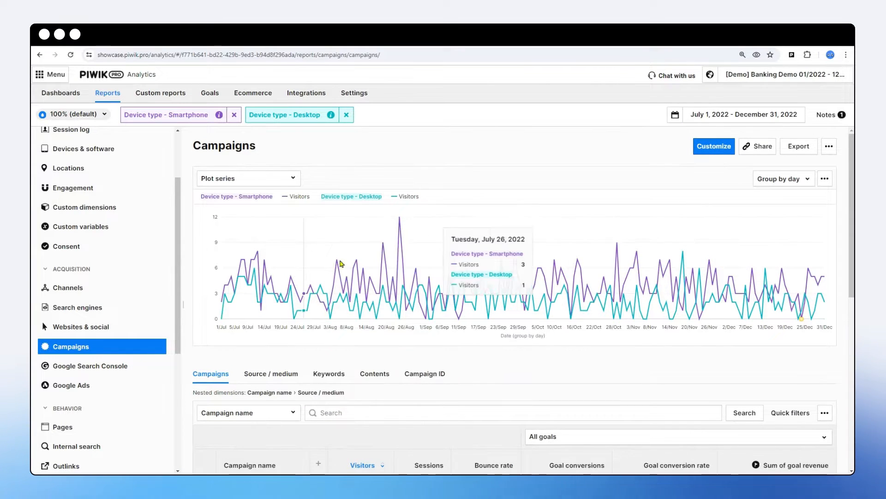
pyautogui.scroll(-5, 348, 217)
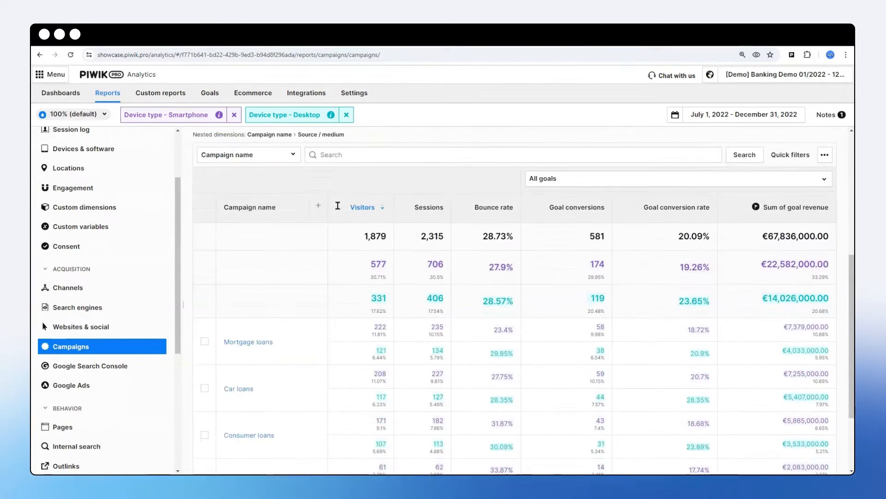
pyautogui.scroll(-1, 339, 207)
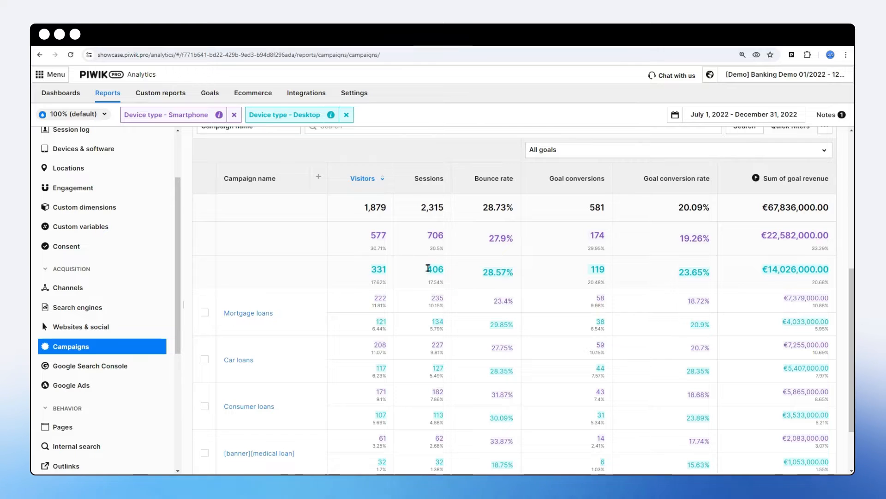
pyautogui.scroll(5, 429, 291)
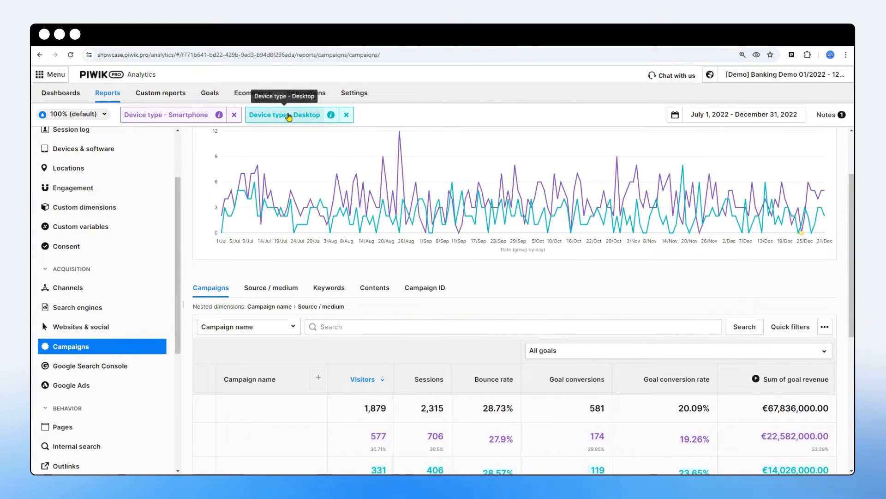
pyautogui.scroll(-5, 424, 271)
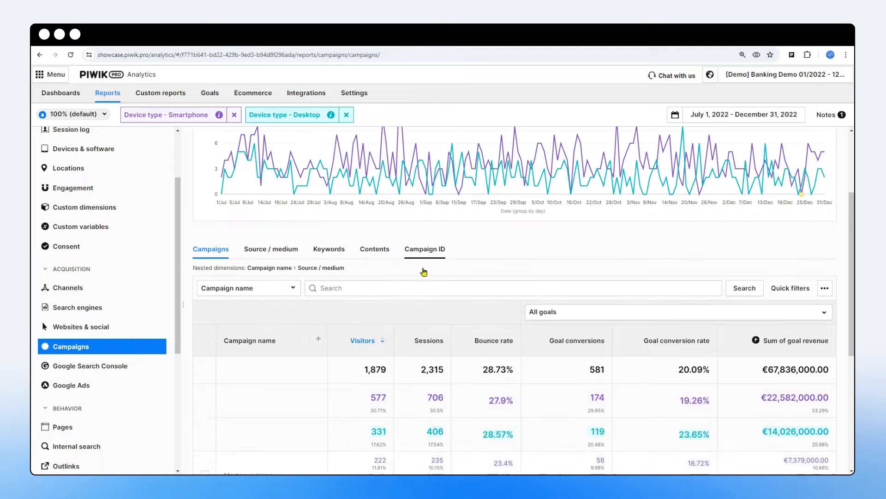
pyautogui.scroll(7, 325, 290)
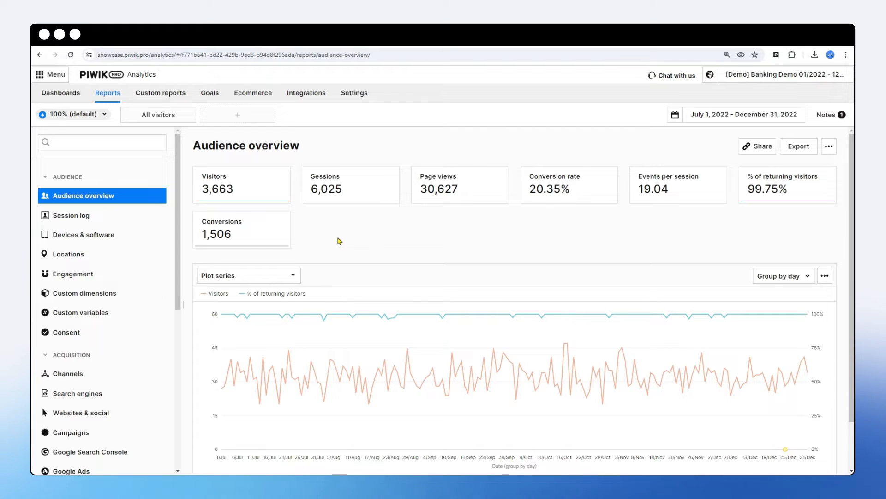
# Open the Session log report and look over the recorded session details
pyautogui.click(117, 218)
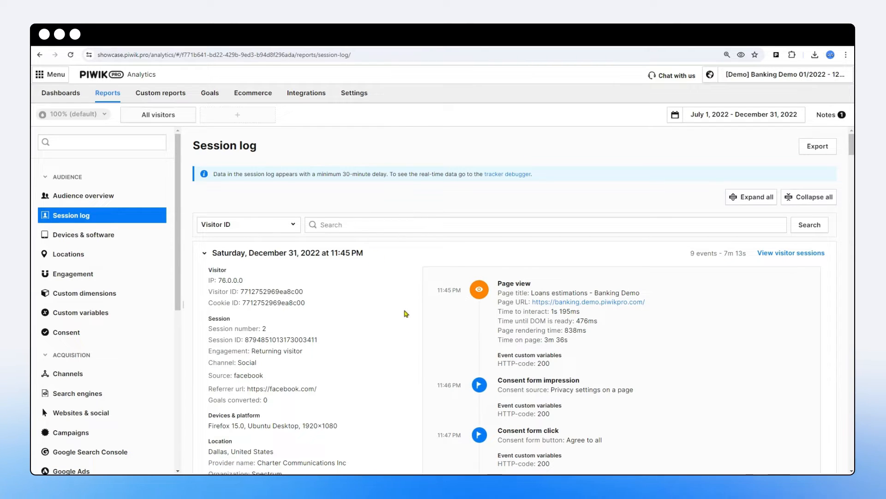
pyautogui.scroll(-7, 409, 332)
pyautogui.scroll(7, 406, 337)
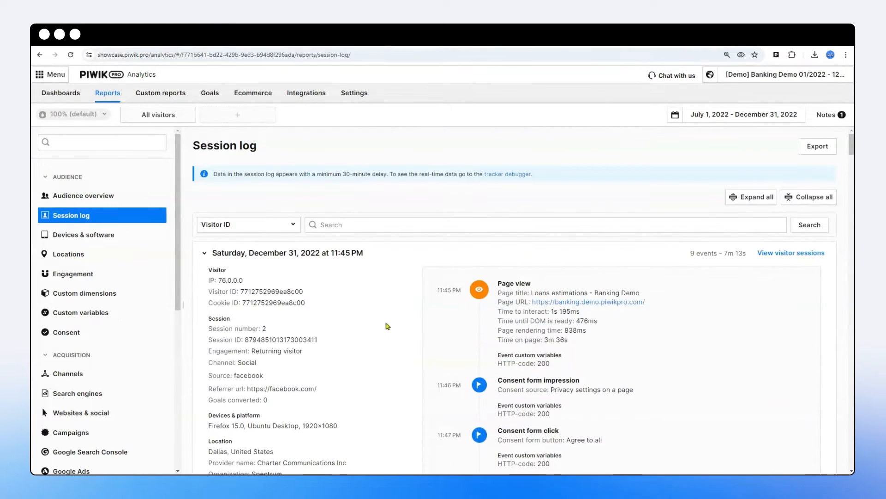
# Review the fields by which the session log can be searched and put the cursor in its search box
pyautogui.click(282, 226)
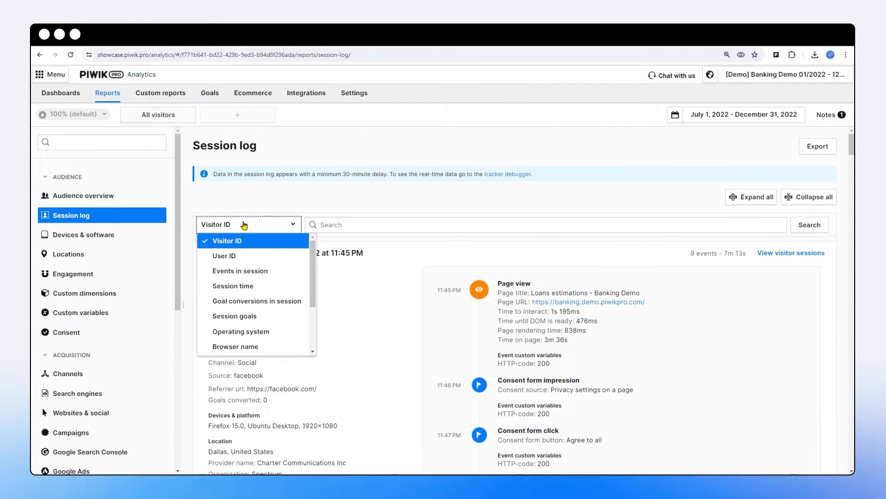
pyautogui.scroll(-3, 240, 300)
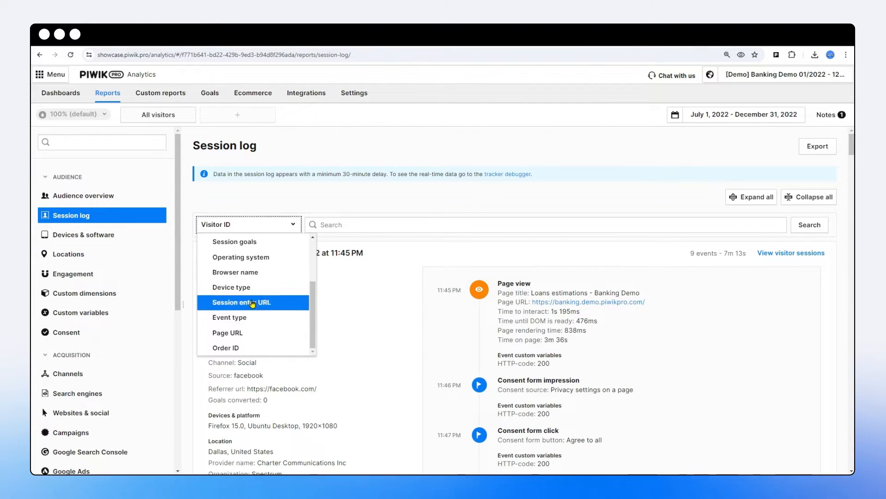
pyautogui.scroll(3, 254, 323)
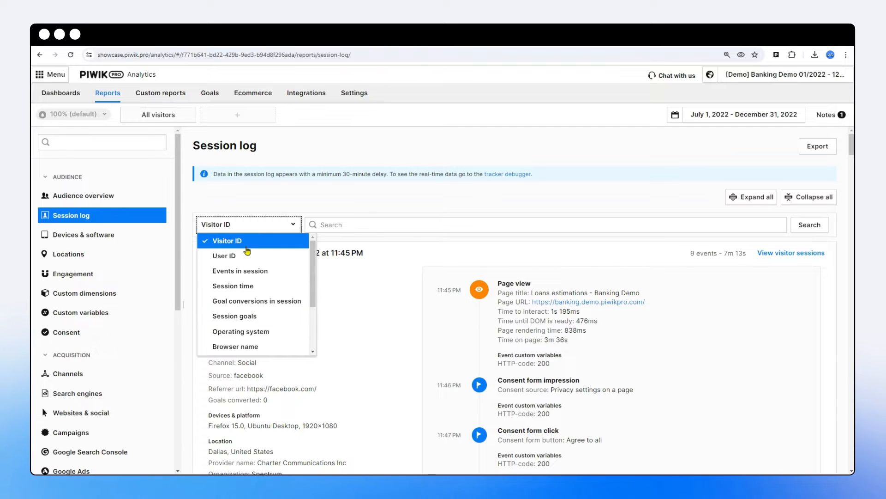
pyautogui.click(359, 227)
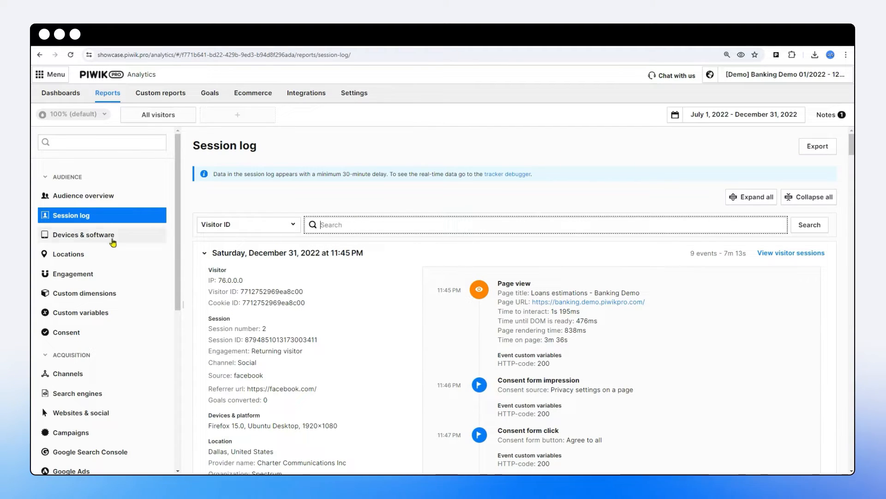
# Open the Devices & software report and check which dimensions and metrics its table can be searched by
pyautogui.click(111, 235)
pyautogui.scroll(-5, 428, 383)
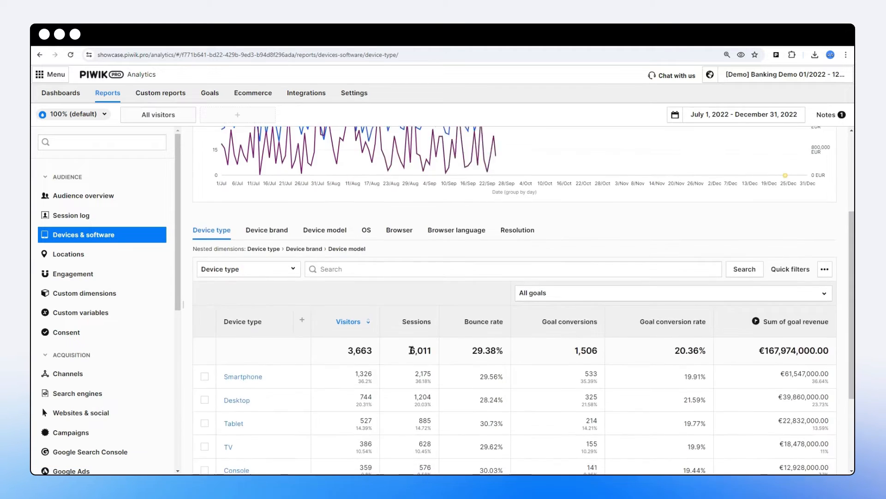
pyautogui.scroll(1, 376, 240)
pyautogui.click(376, 241)
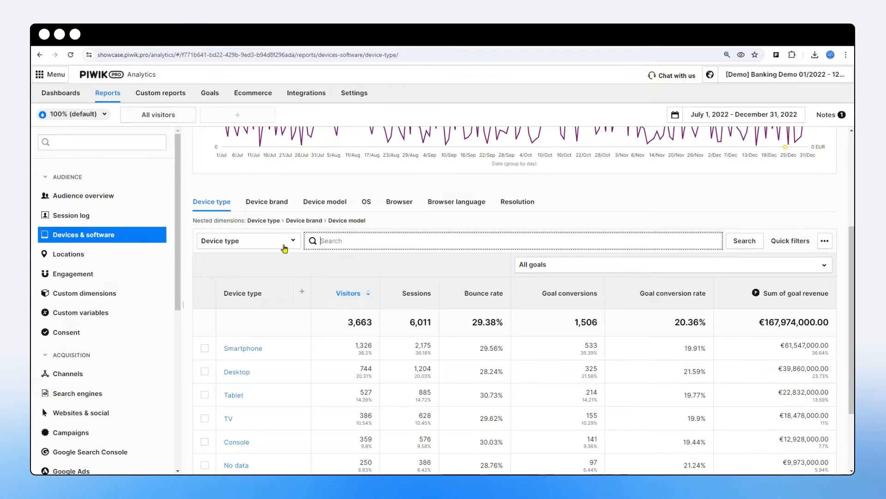
pyautogui.click(291, 240)
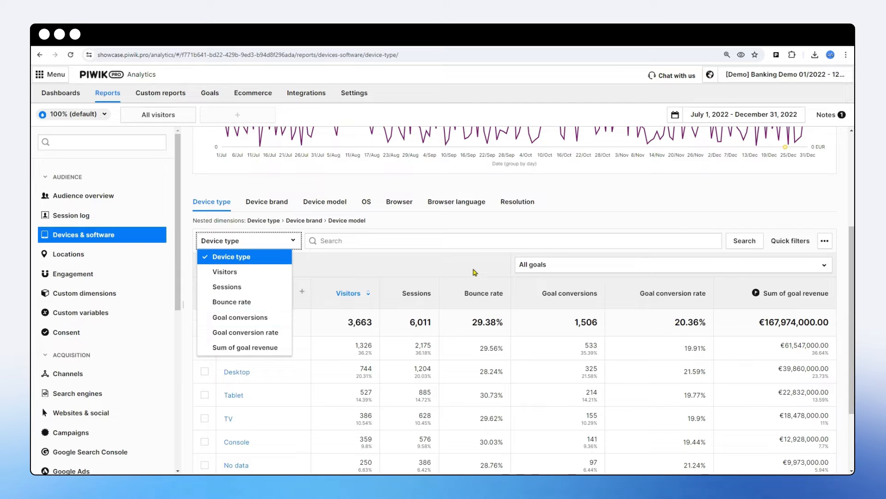
pyautogui.click(413, 239)
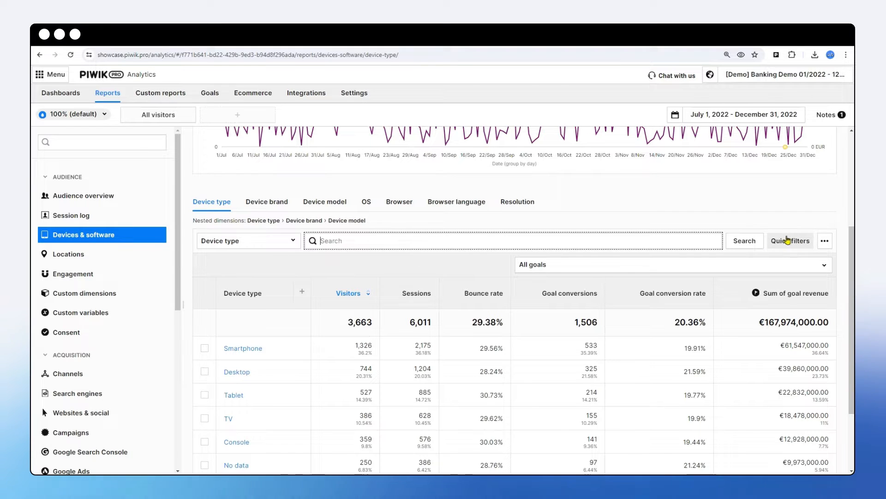
# Apply a quick filter with the condition Device type is Desktop to the Devices & software report and view the filtered table
pyautogui.click(790, 242)
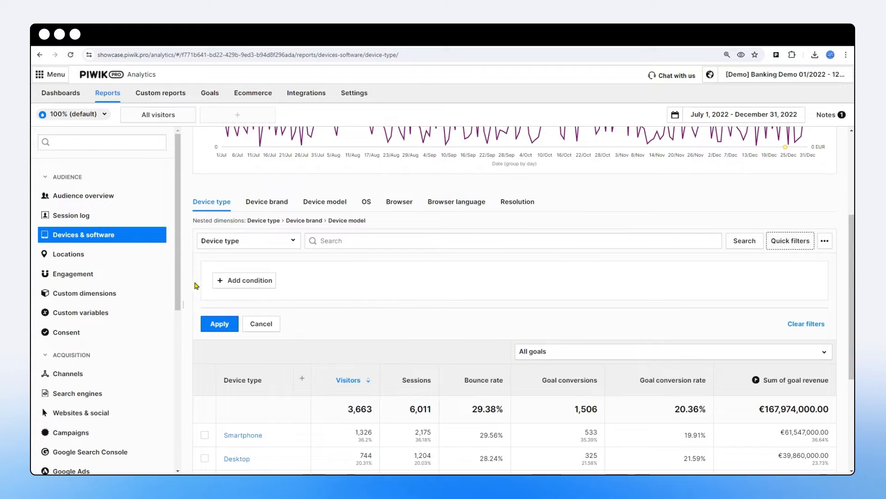
pyautogui.click(248, 282)
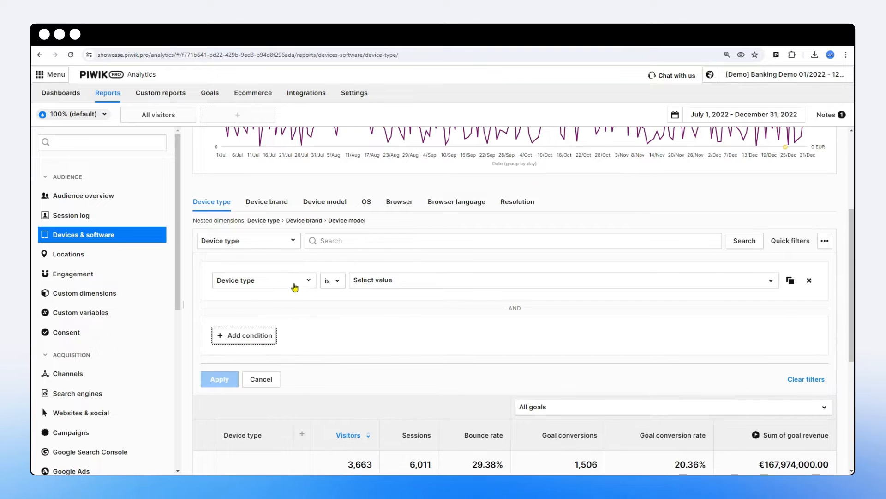
pyautogui.click(330, 280)
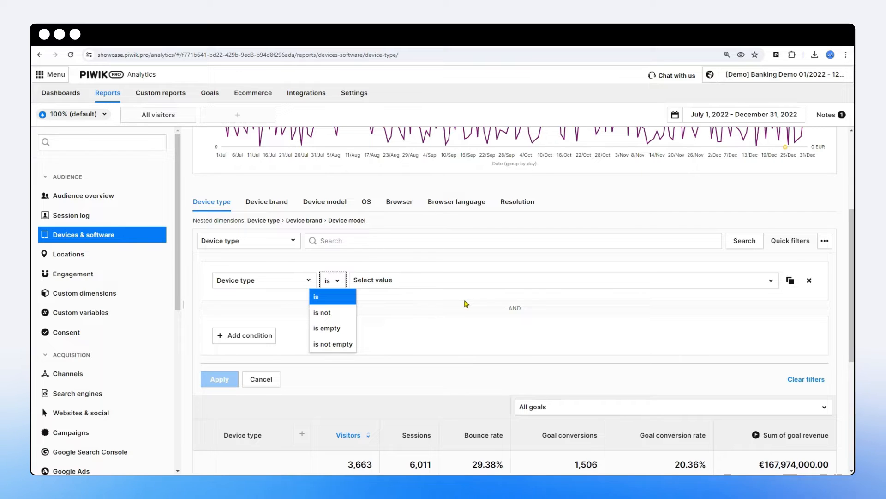
pyautogui.click(336, 239)
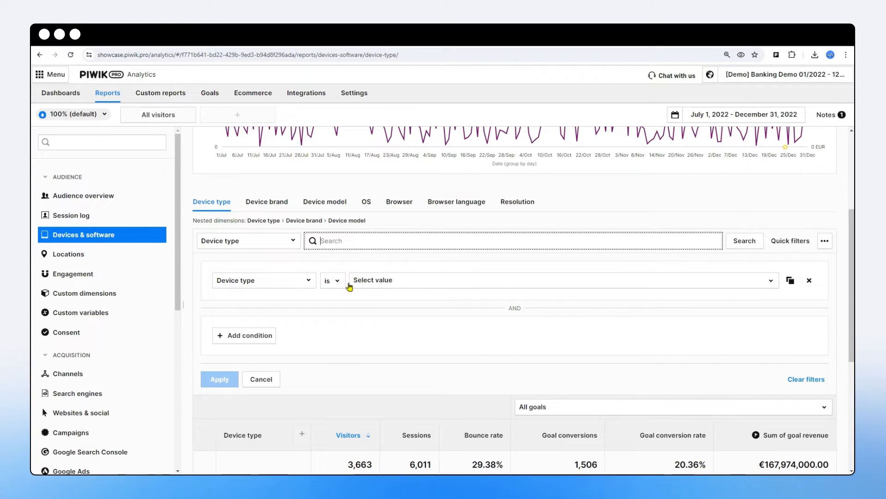
pyautogui.click(376, 283)
pyautogui.click(371, 319)
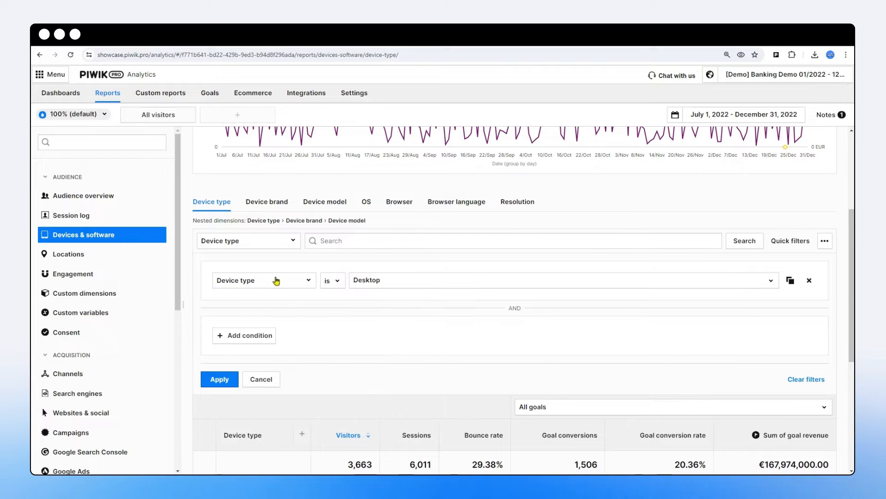
pyautogui.click(219, 380)
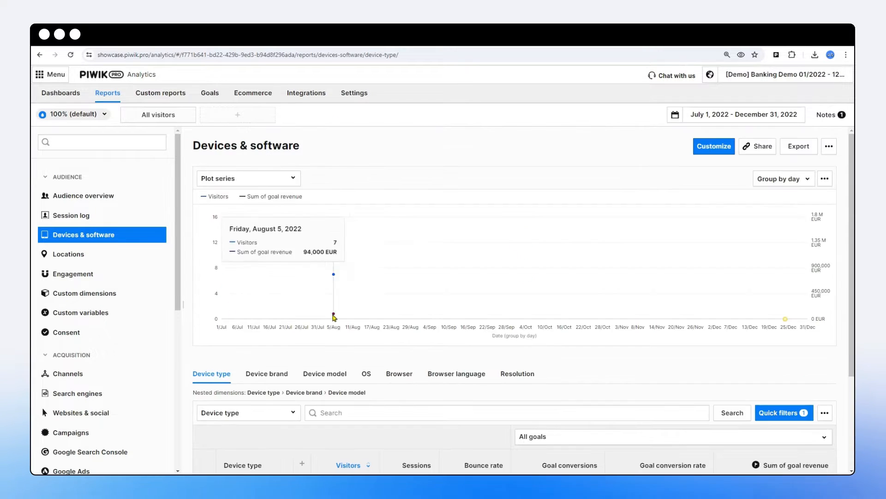
pyautogui.scroll(-3, 808, 291)
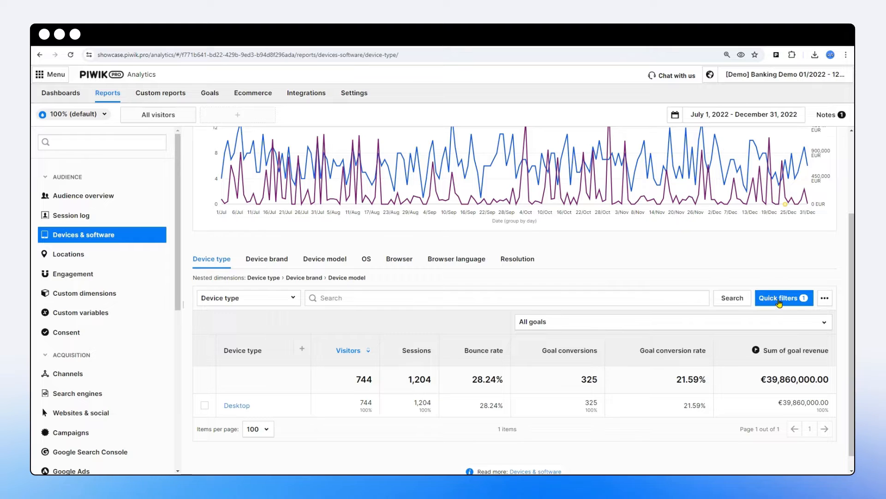
# Open the Engagement report to view its returning visitor table, and go back to the Devices & software report
pyautogui.click(127, 275)
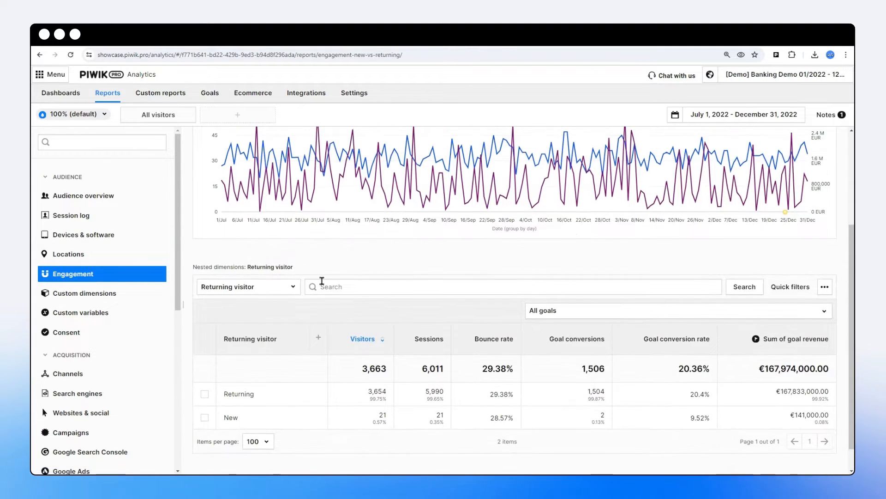
pyautogui.click(108, 236)
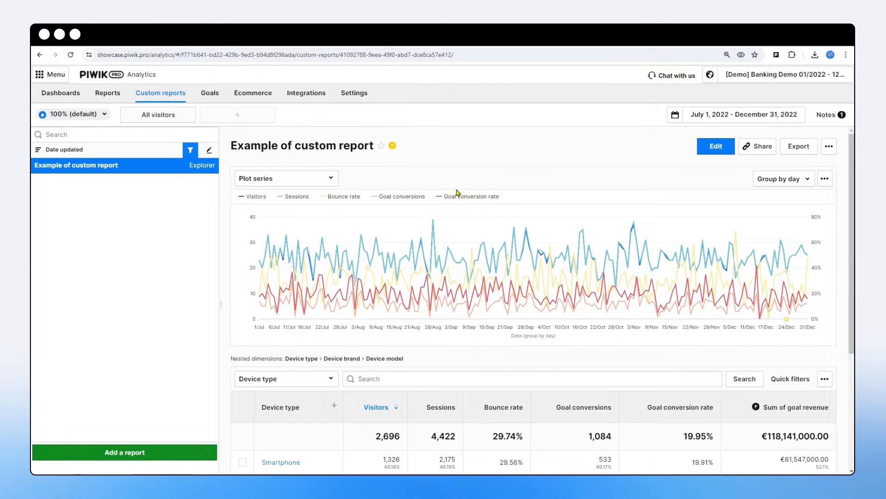
# Look over the custom report named Example of custom report and view its filter definitions
pyautogui.scroll(-3, 495, 308)
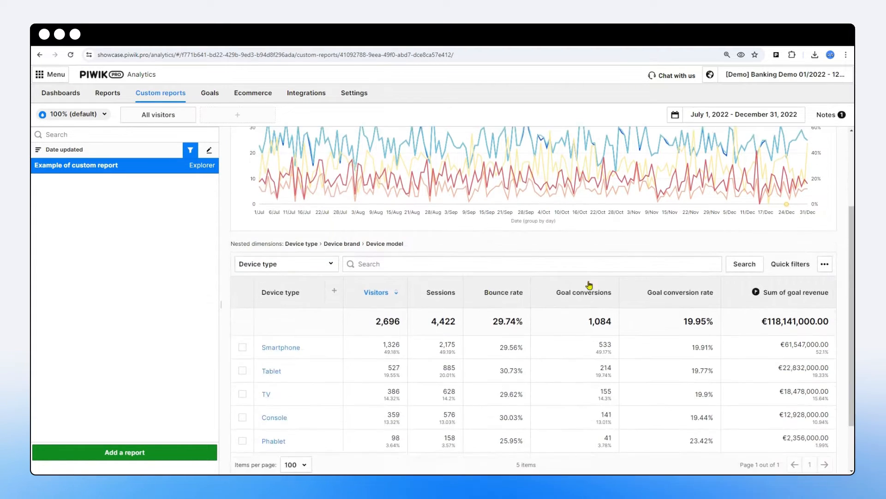
pyautogui.scroll(3, 465, 318)
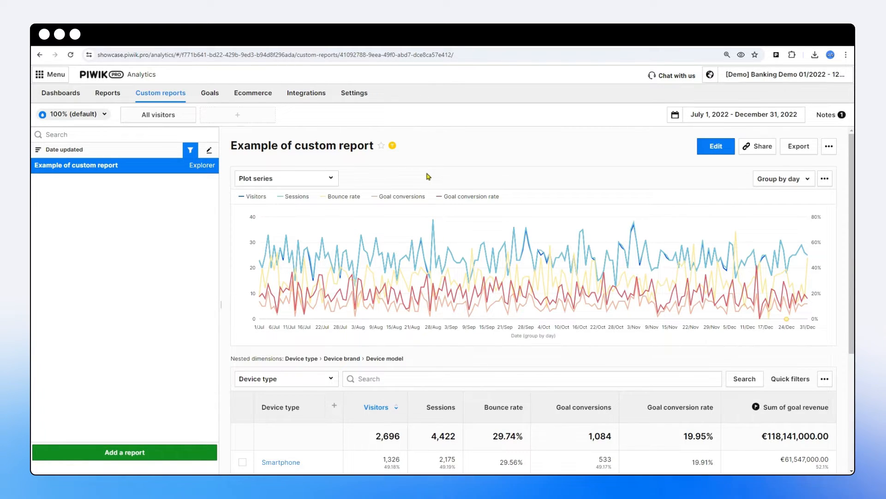
pyautogui.moveTo(392, 145)
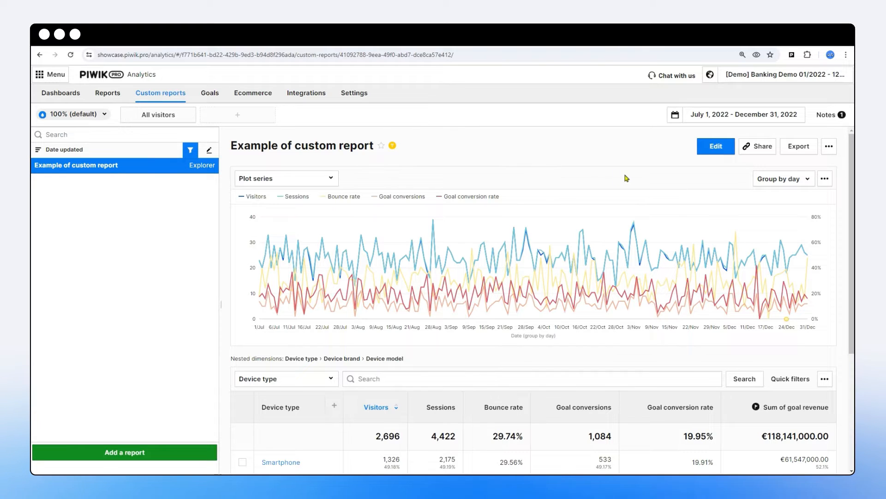
pyautogui.click(830, 149)
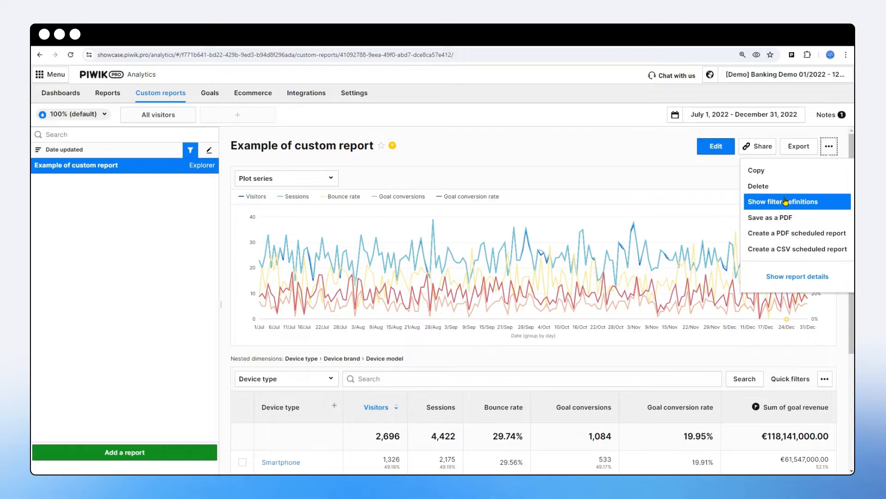
pyautogui.click(769, 204)
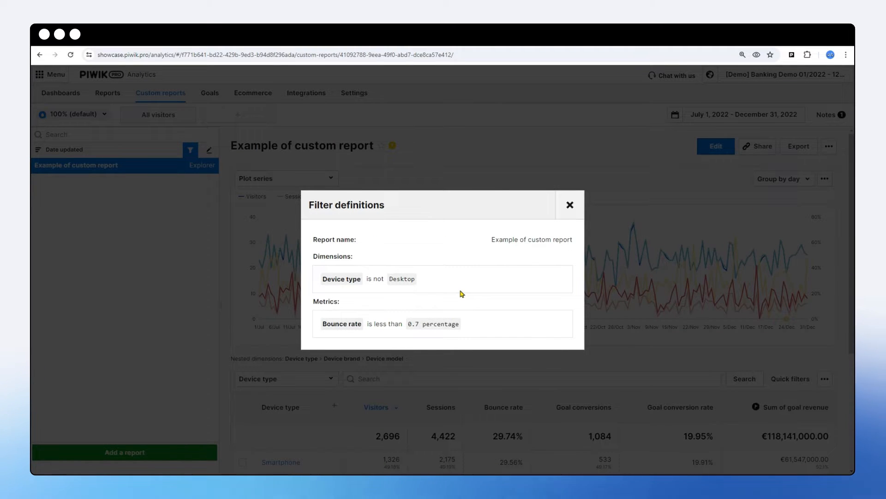
pyautogui.click(570, 205)
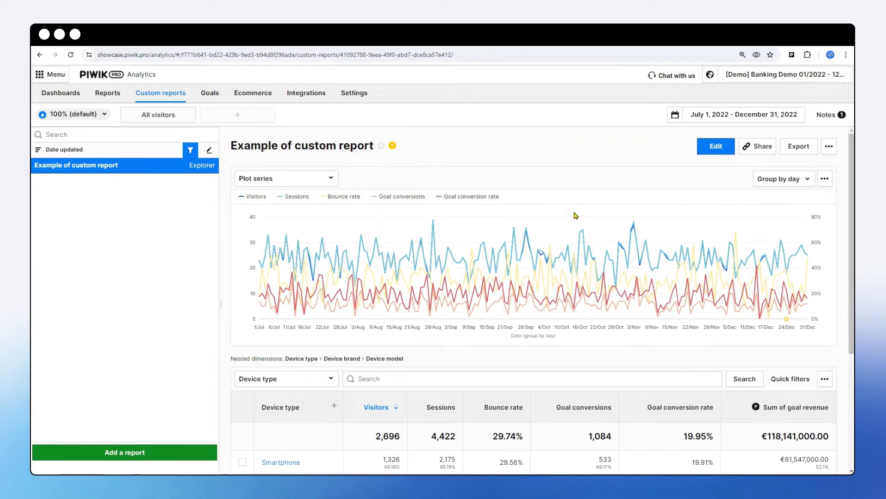
# Open the custom report for editing and expand its dimension filters and metric filters to view the conditions
pyautogui.click(716, 146)
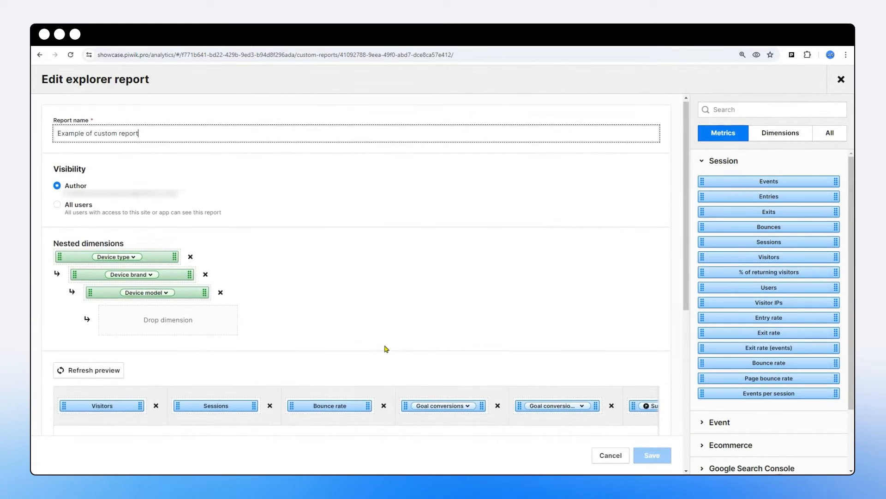
pyautogui.scroll(-6, 386, 348)
pyautogui.click(247, 376)
pyautogui.scroll(-3, 231, 393)
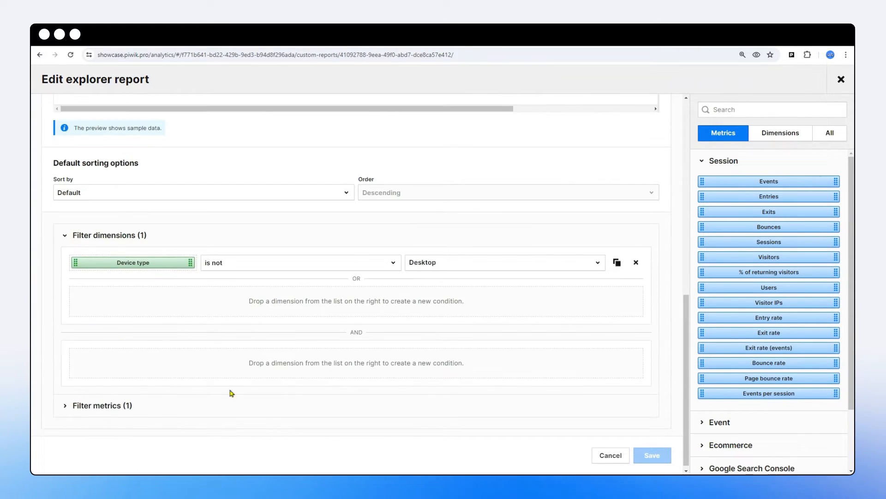
pyautogui.click(225, 407)
pyautogui.scroll(-2, 258, 368)
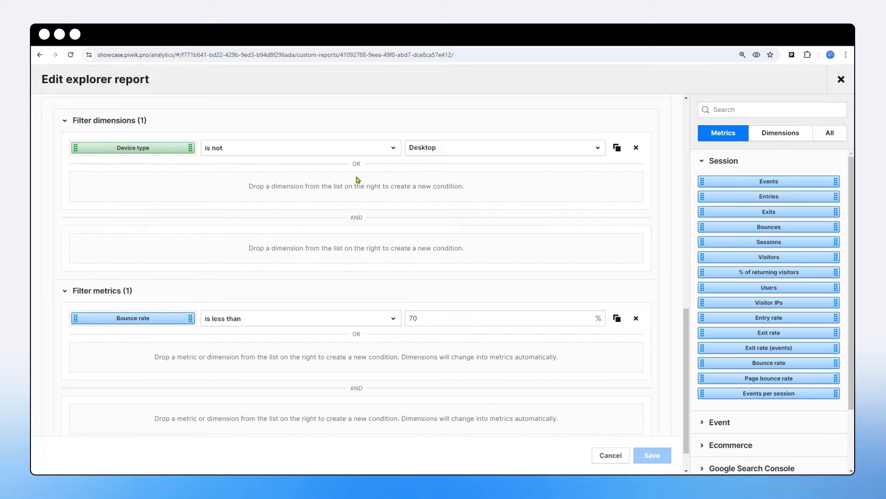
# Point out the OR and AND operators between the dimension filter conditions and close the report editor without saving
pyautogui.moveTo(353, 163); pyautogui.dragTo(364, 167)
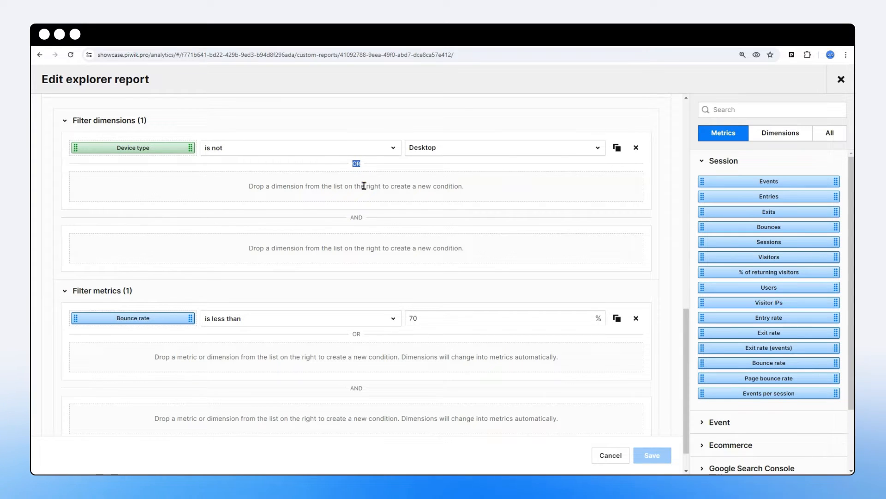
pyautogui.moveTo(350, 217); pyautogui.dragTo(373, 226)
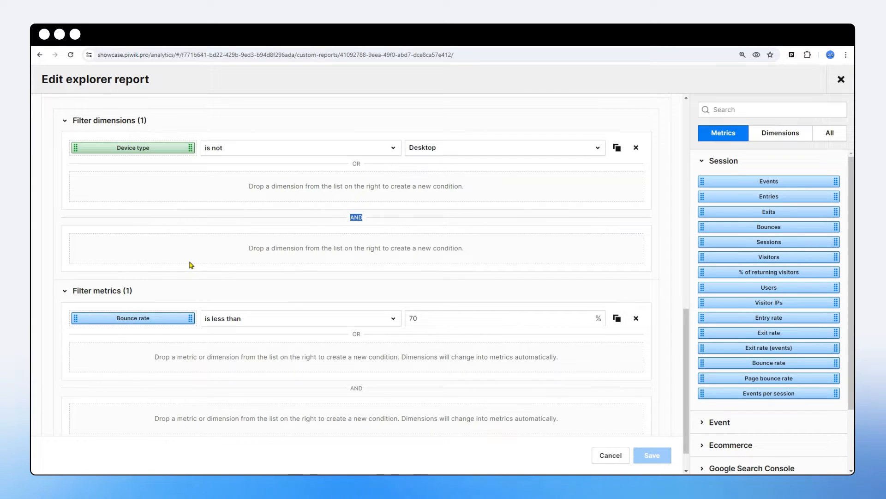
pyautogui.click(203, 236)
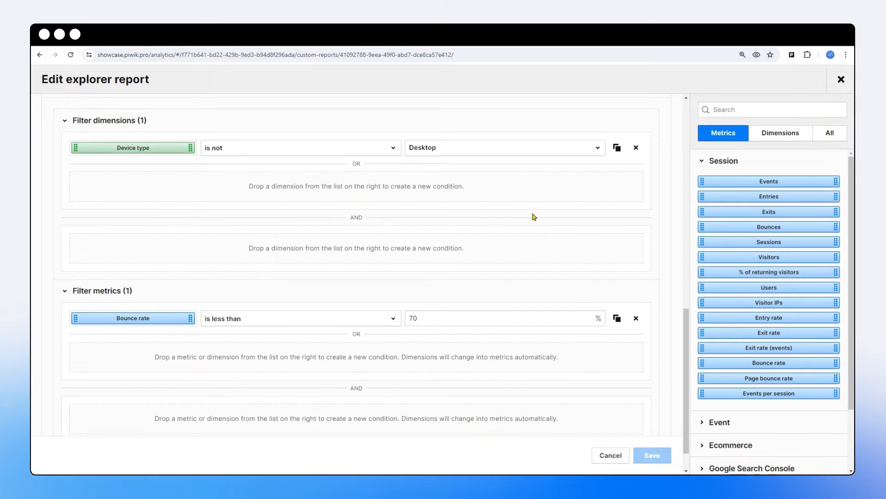
pyautogui.click(848, 81)
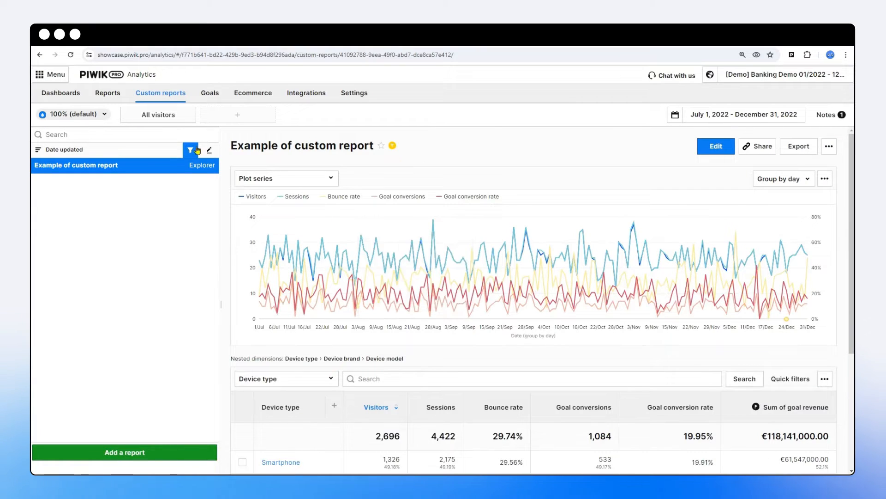
# On the Marketing KPIs dashboard, open the Engaged sessions widget for editing, examine its dimension filter and close the editor
pyautogui.click(61, 97)
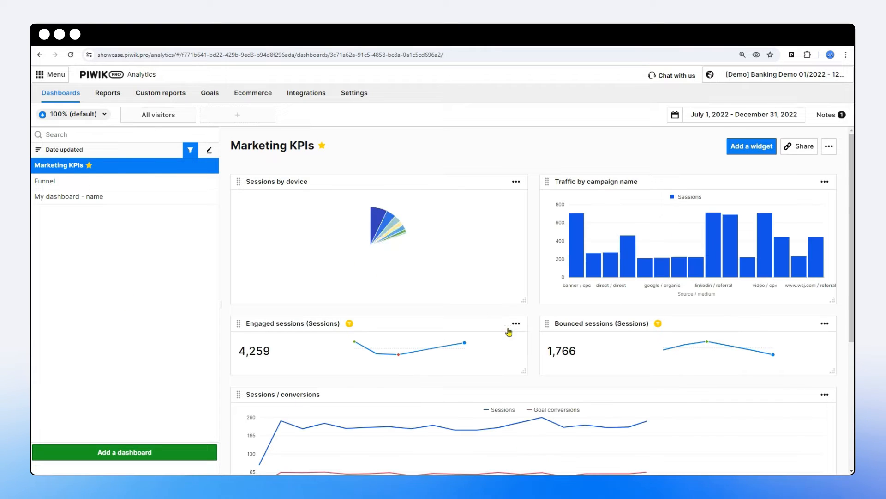
pyautogui.click(516, 329)
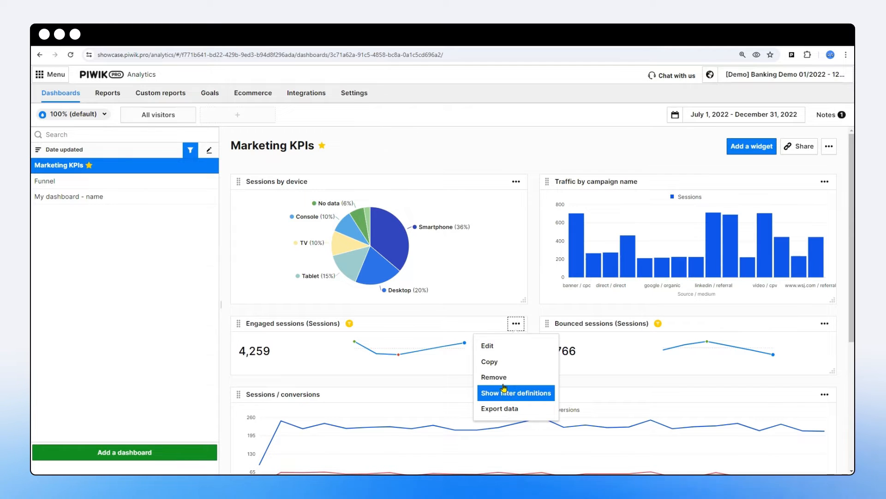
pyautogui.click(496, 350)
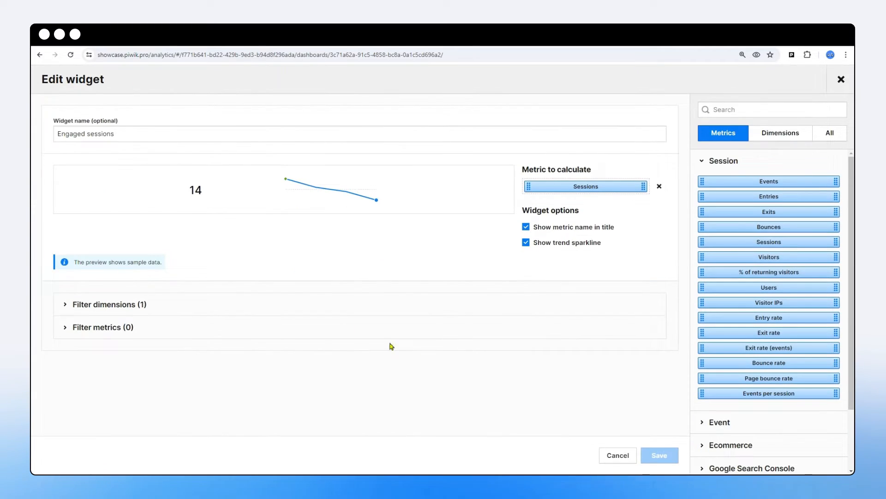
pyautogui.click(257, 306)
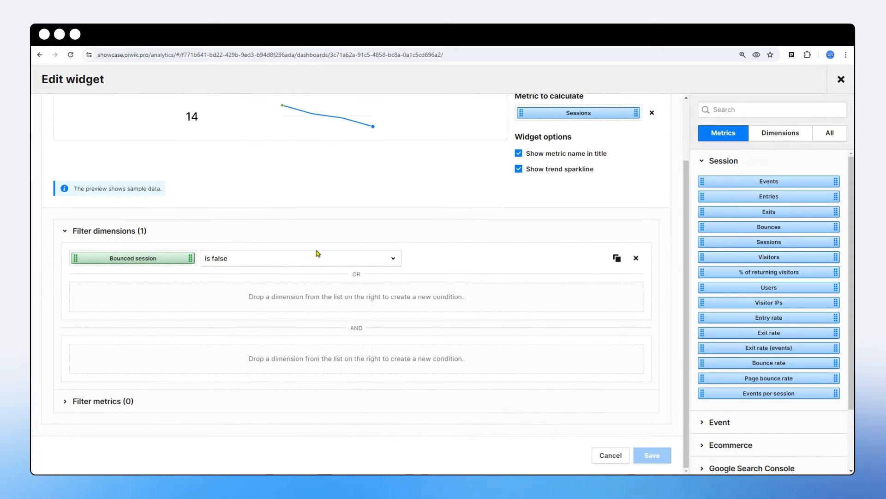
pyautogui.click(840, 80)
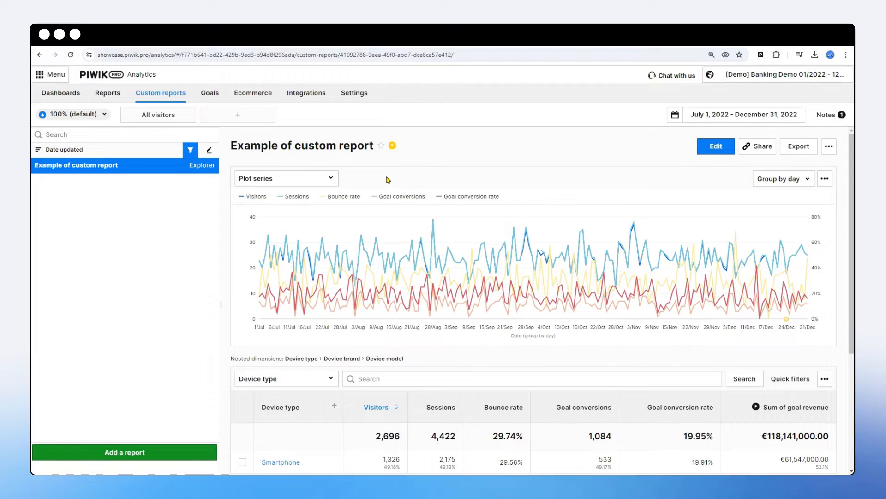
# Reopen the custom report's editor and search its metrics and dimensions for "count" and for "page"
pyautogui.click(714, 147)
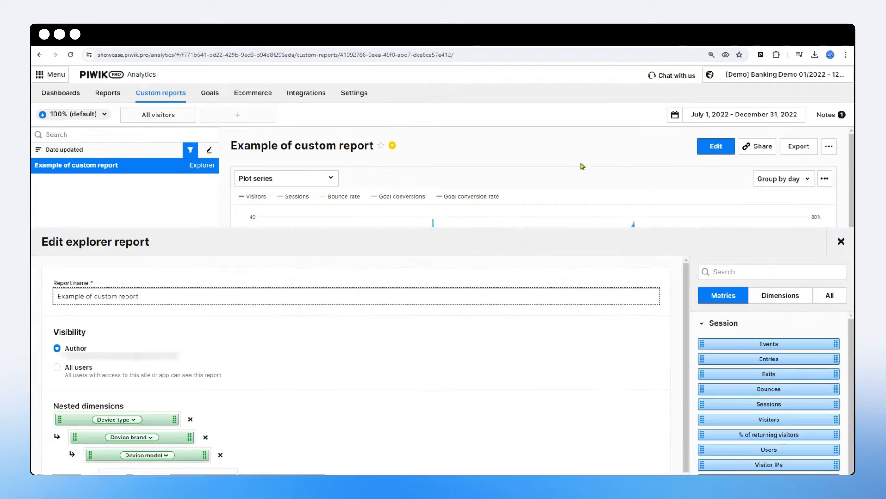
pyautogui.scroll(-1, 404, 257)
pyautogui.scroll(-6, 405, 257)
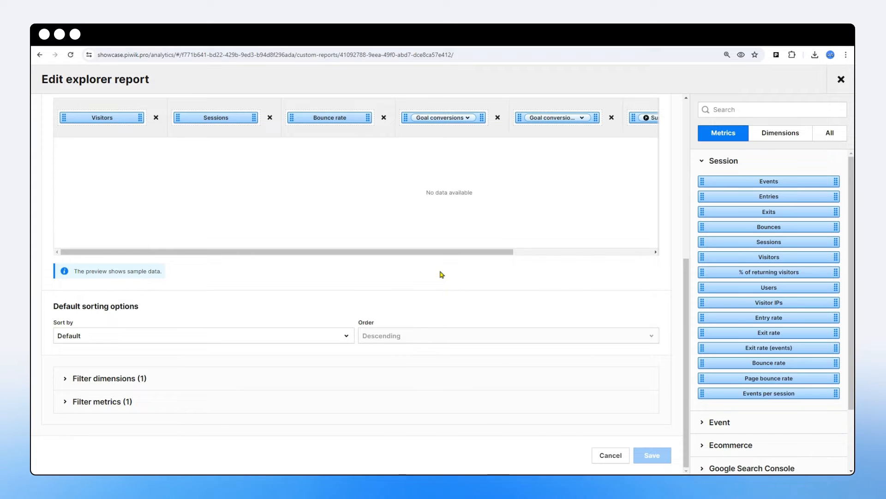
pyautogui.click(738, 110)
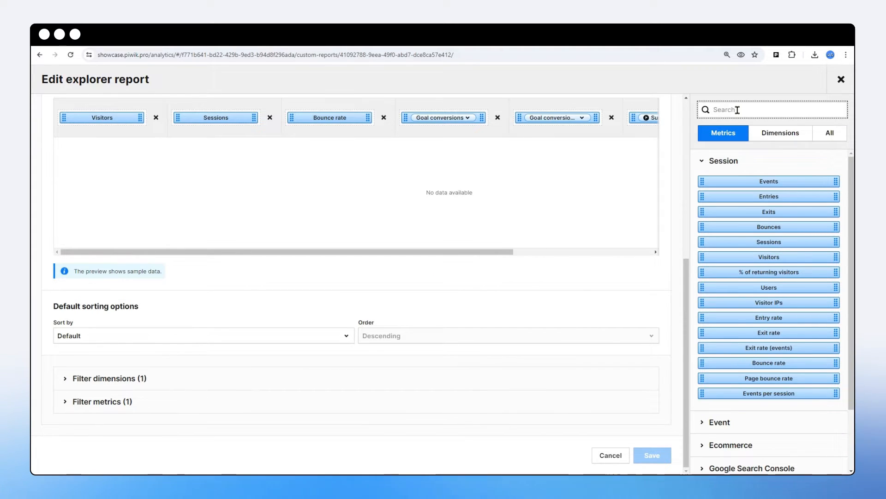
pyautogui.write('count')
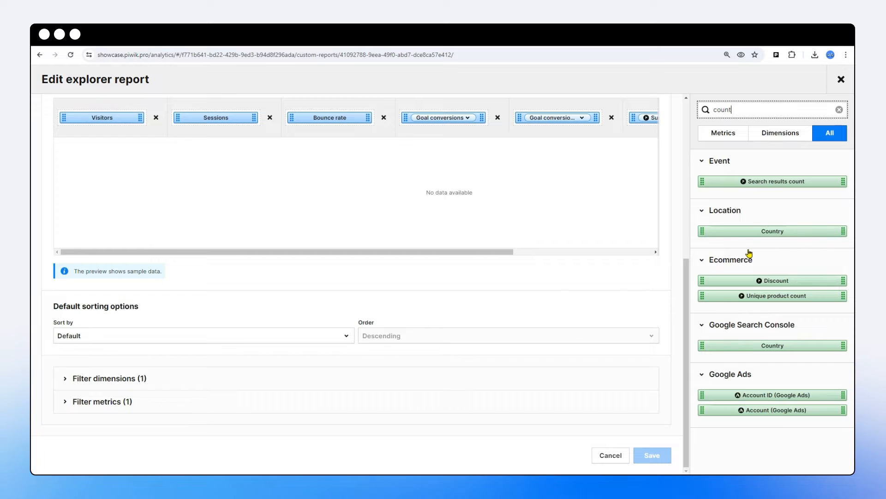
pyautogui.moveTo(740, 110); pyautogui.dragTo(679, 110)
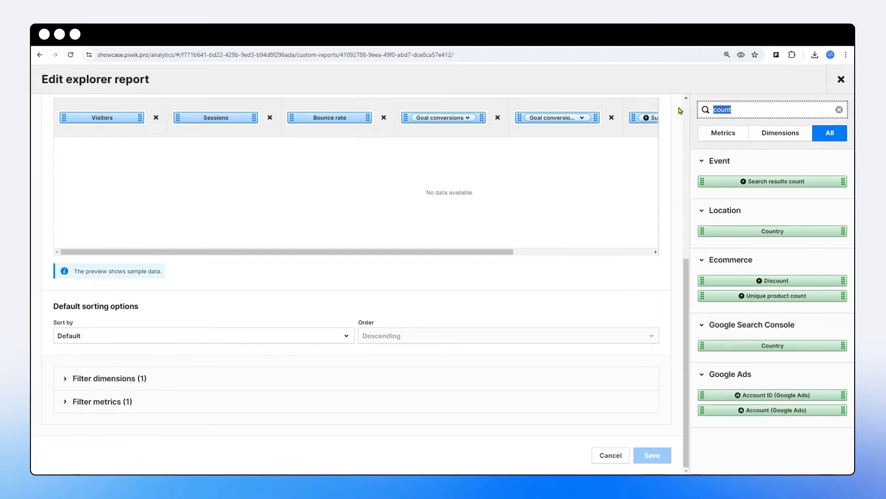
pyautogui.write('page')
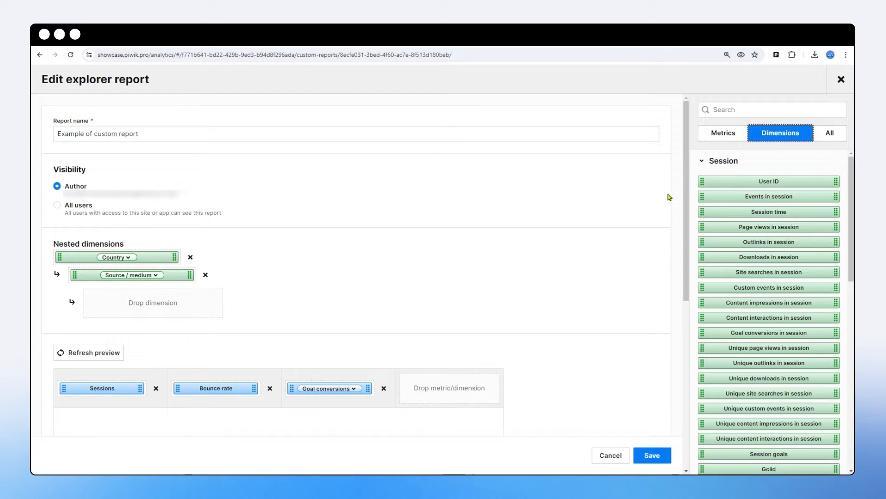
# Add a dimension filter with the condition Continent is Europe to the Country and Source / medium custom report
pyautogui.click(724, 161)
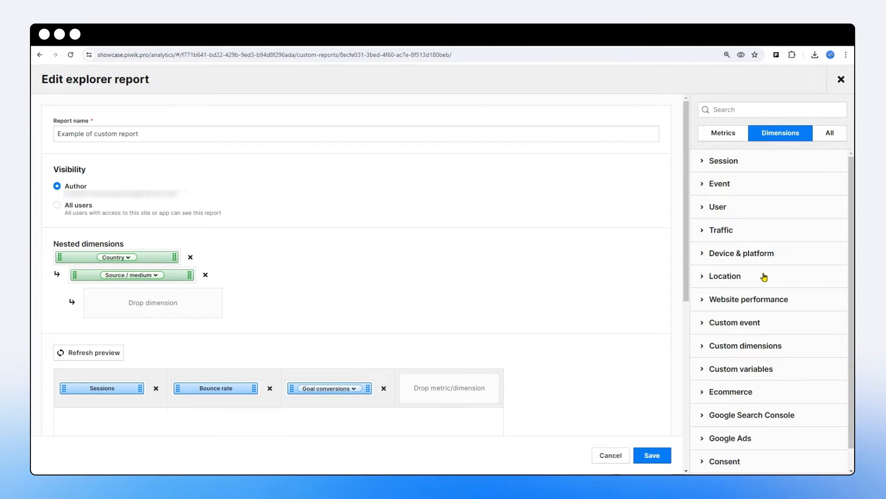
pyautogui.click(721, 280)
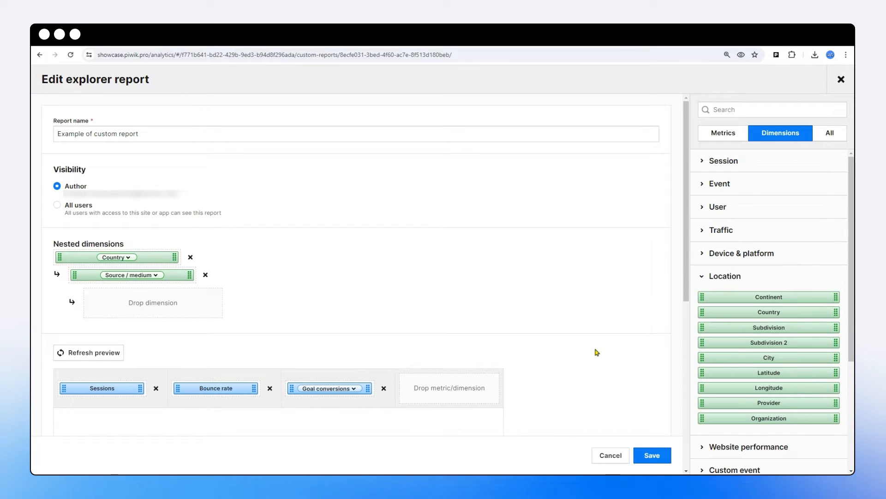
pyautogui.scroll(-3, 597, 353)
pyautogui.scroll(-3, 569, 348)
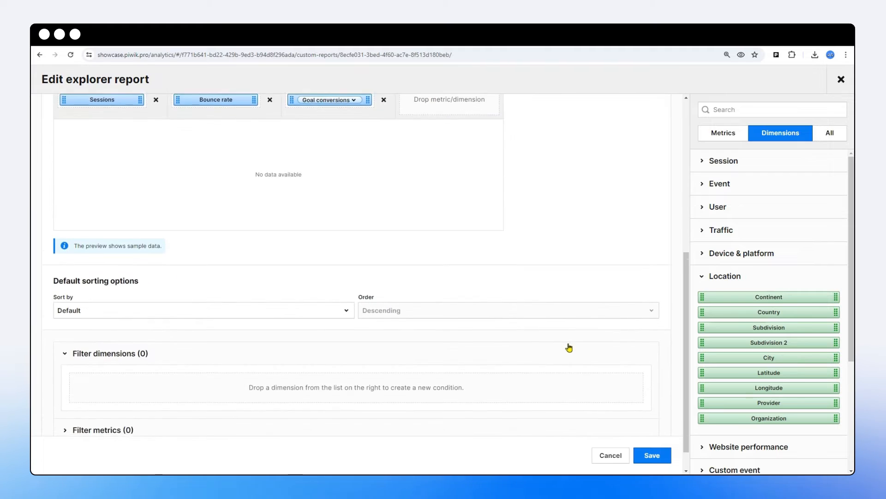
pyautogui.scroll(-1, 570, 347)
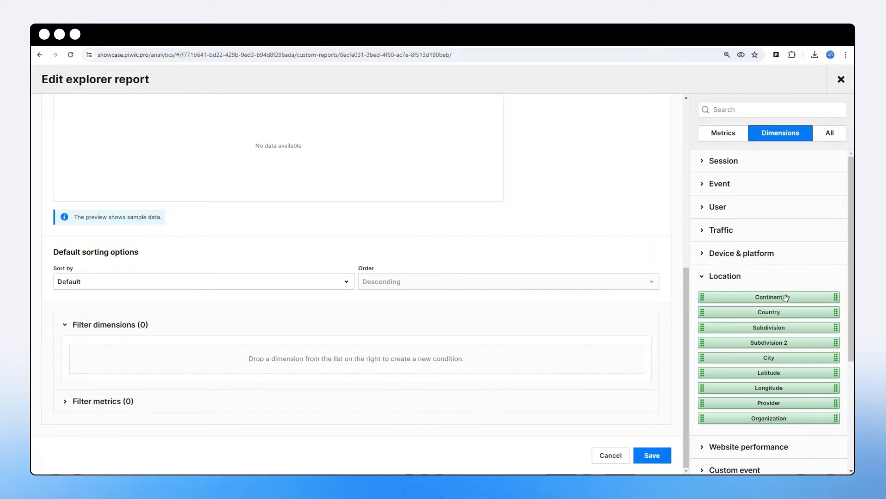
pyautogui.moveTo(785, 296); pyautogui.dragTo(199, 361)
pyautogui.click(433, 354)
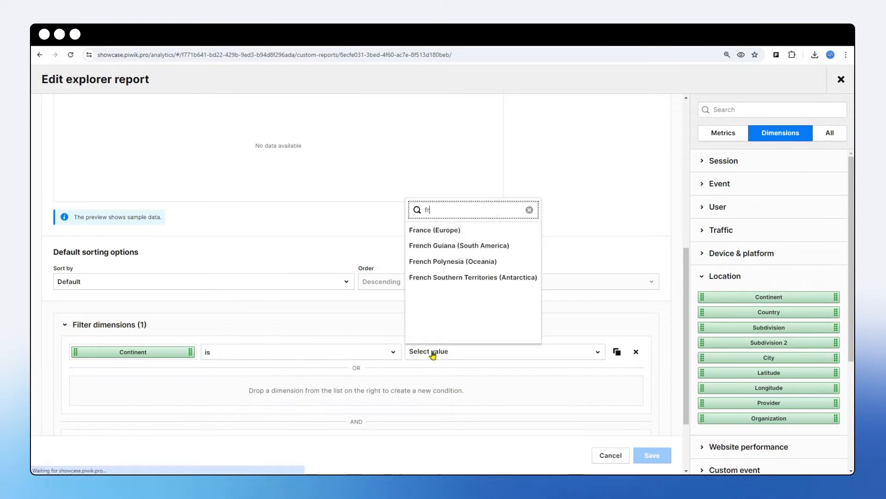
pyautogui.click(431, 276)
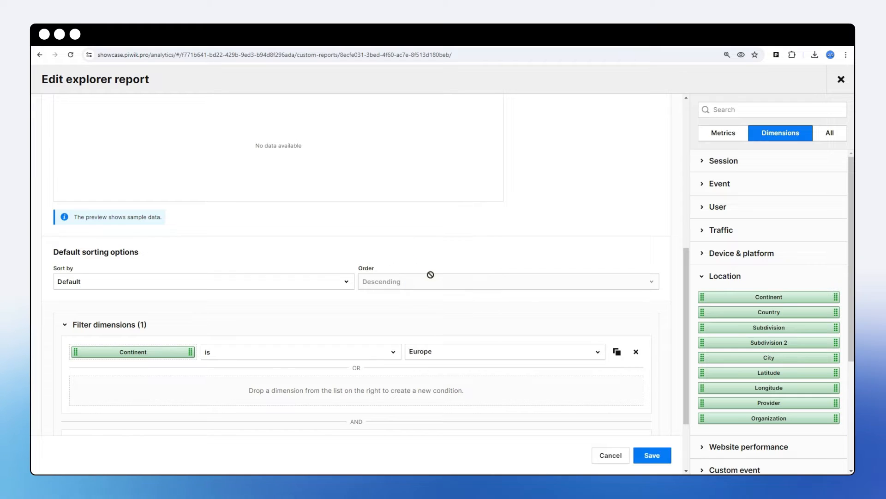
# Save the custom report and look through the countries in its filtered table
pyautogui.click(652, 455)
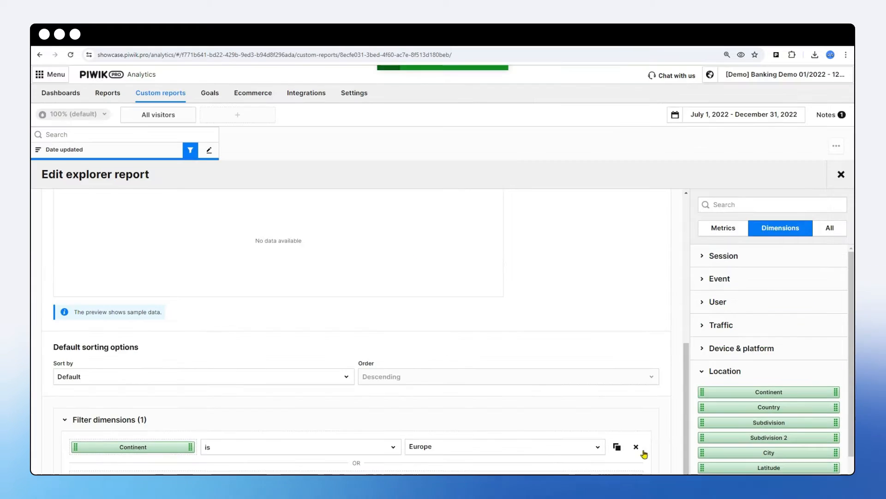
pyautogui.scroll(-4, 493, 396)
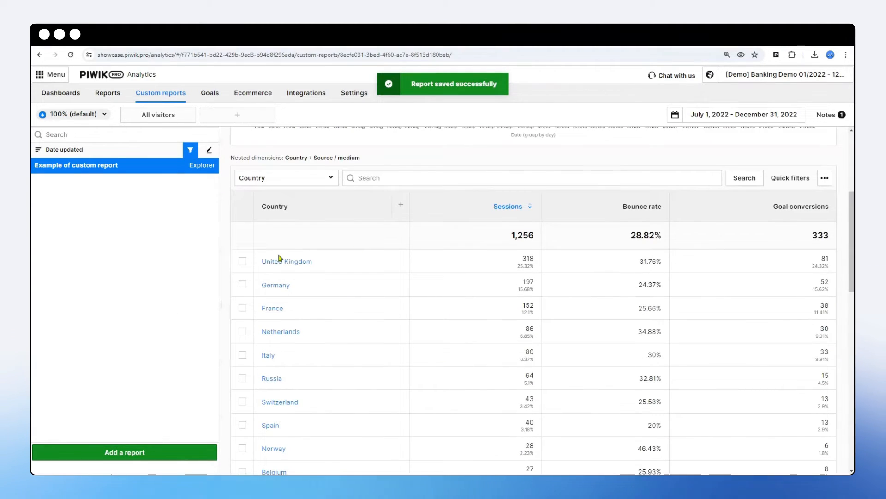
pyautogui.scroll(-5, 345, 352)
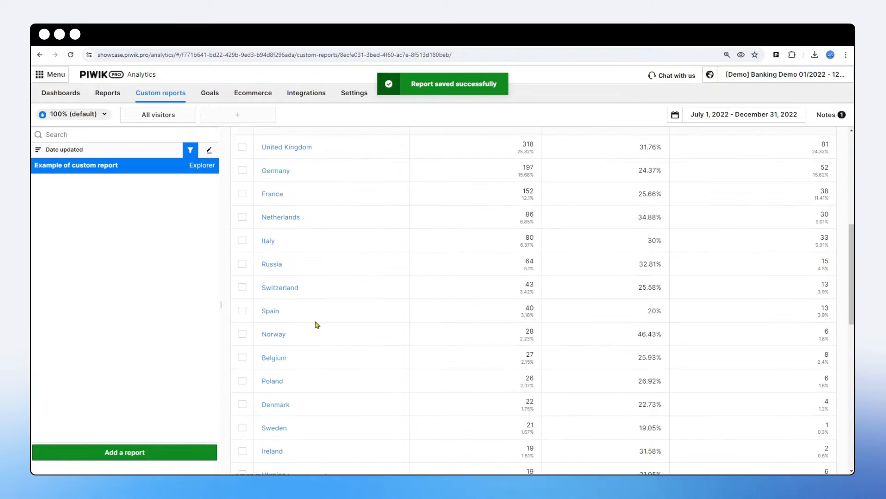
# Reopen the custom report's editor and remove the Continent is Europe condition from its dimension filters
pyautogui.scroll(-3, 337, 402)
pyautogui.scroll(8, 387, 423)
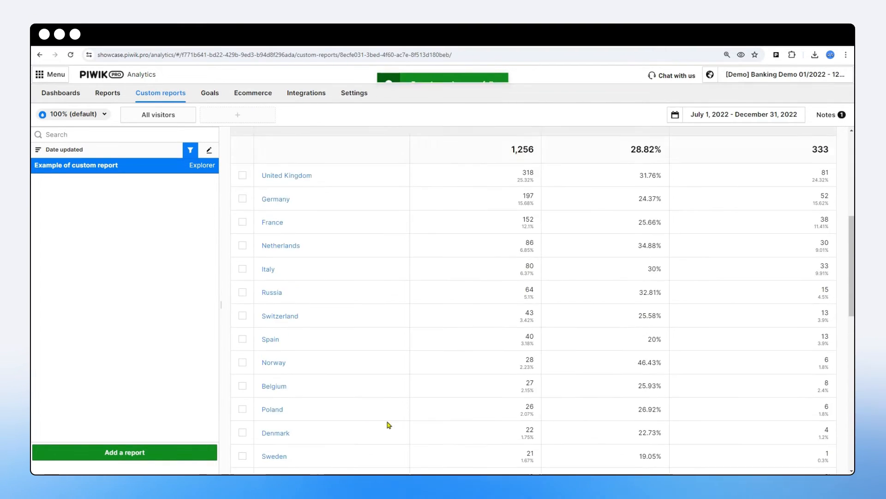
pyautogui.scroll(4, 394, 423)
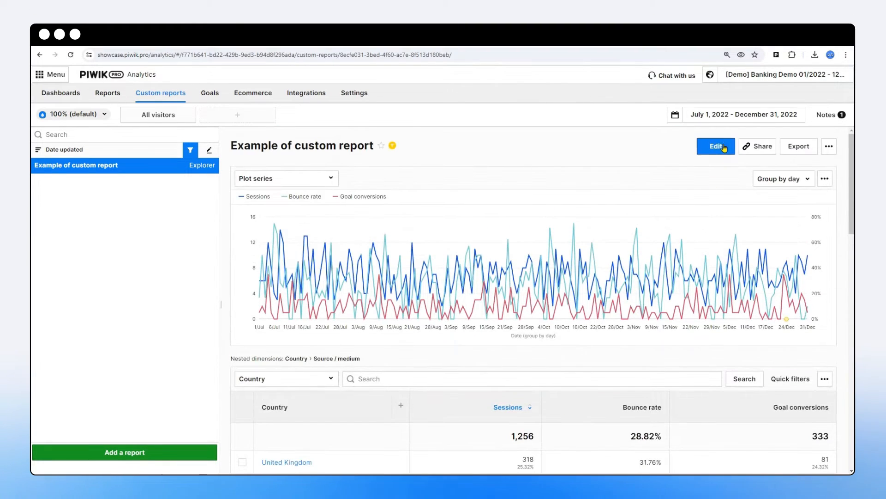
pyautogui.click(716, 147)
pyautogui.scroll(-5, 635, 220)
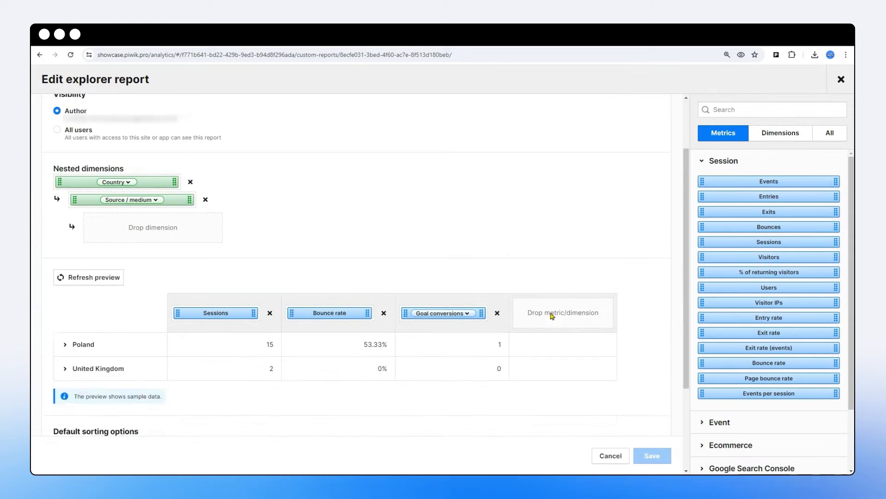
pyautogui.click(494, 378)
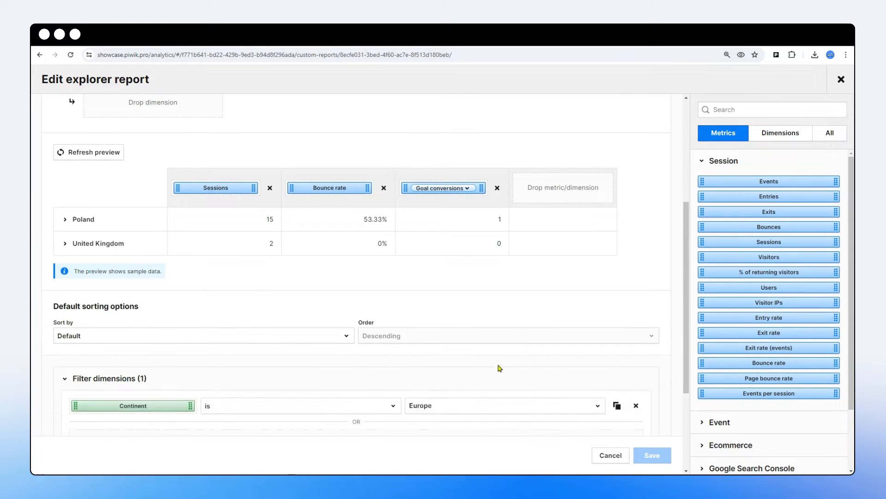
pyautogui.scroll(-3, 499, 366)
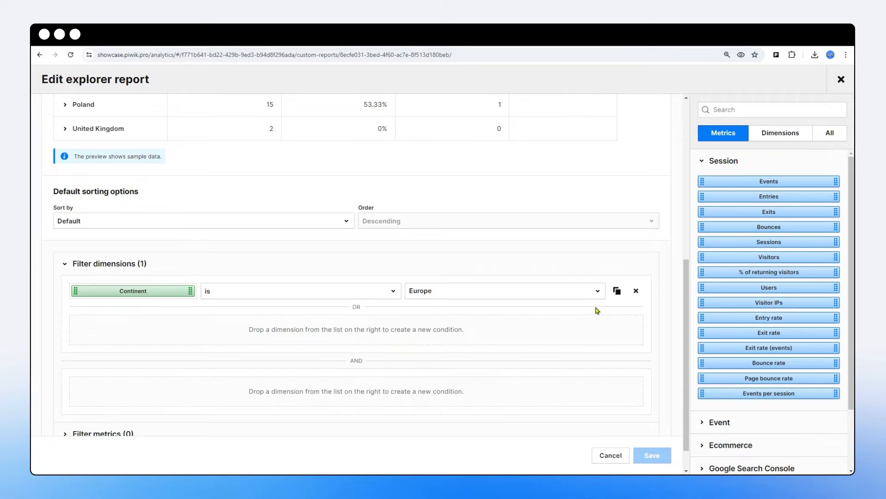
pyautogui.click(636, 290)
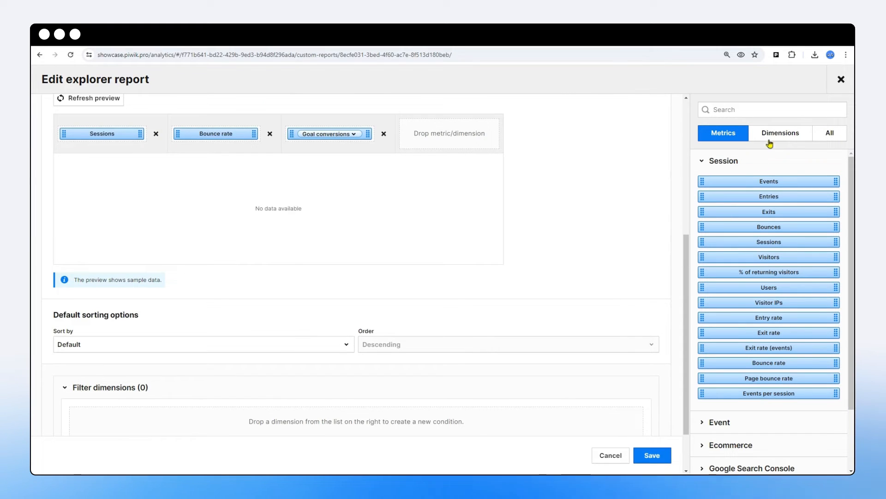
# Find the Location dimension Country with "coun" and add a dimension filter with the condition Country is United Kingdom (Europe)
pyautogui.click(747, 109)
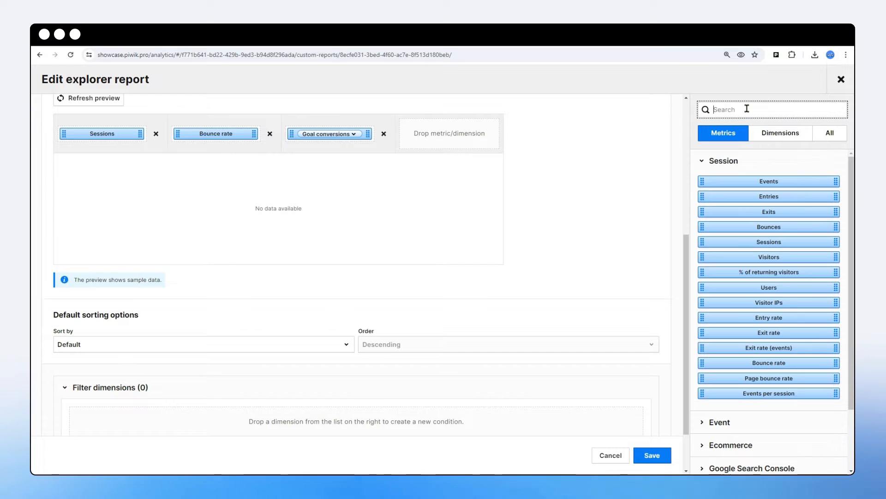
pyautogui.write('coun')
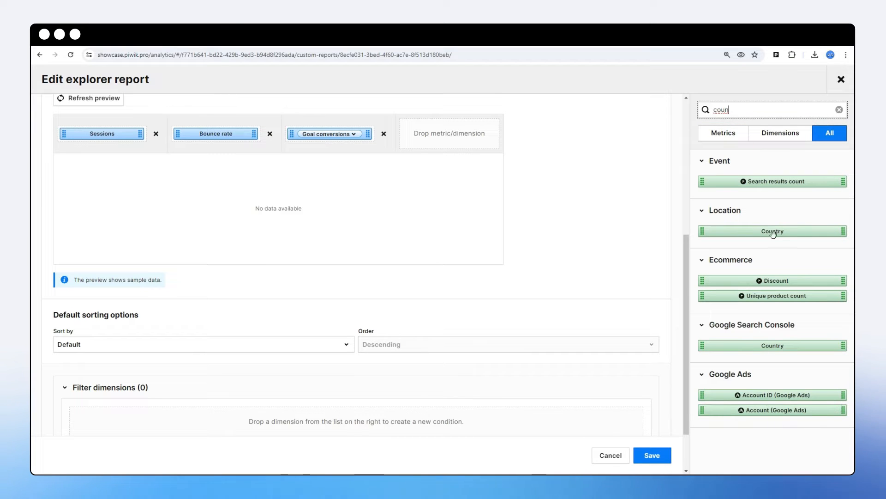
pyautogui.moveTo(773, 231); pyautogui.dragTo(227, 406)
pyautogui.scroll(-2, 323, 374)
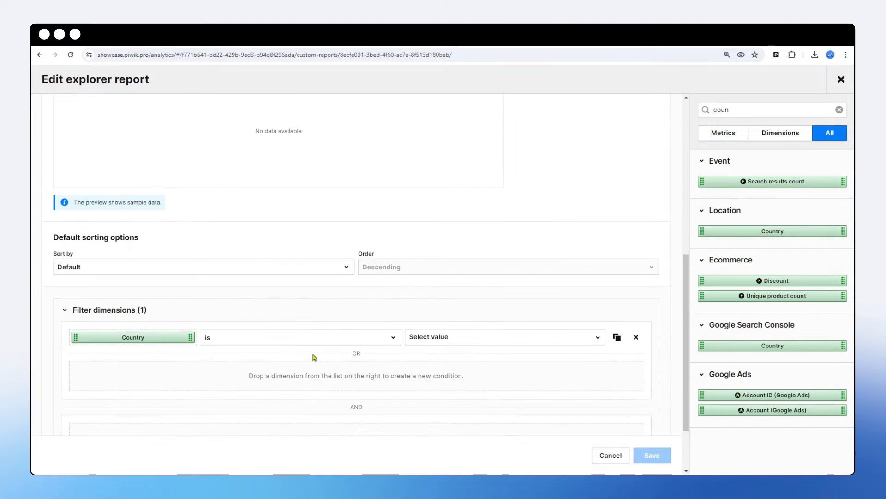
pyautogui.click(451, 301)
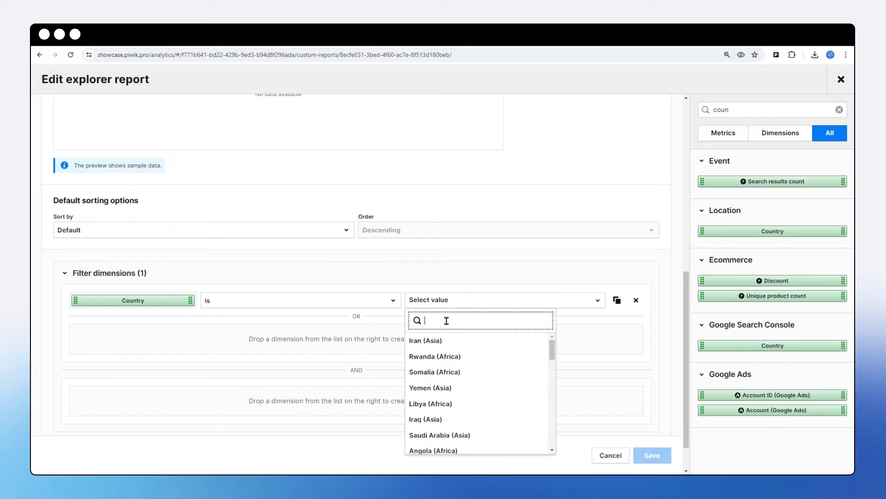
pyautogui.write('unite')
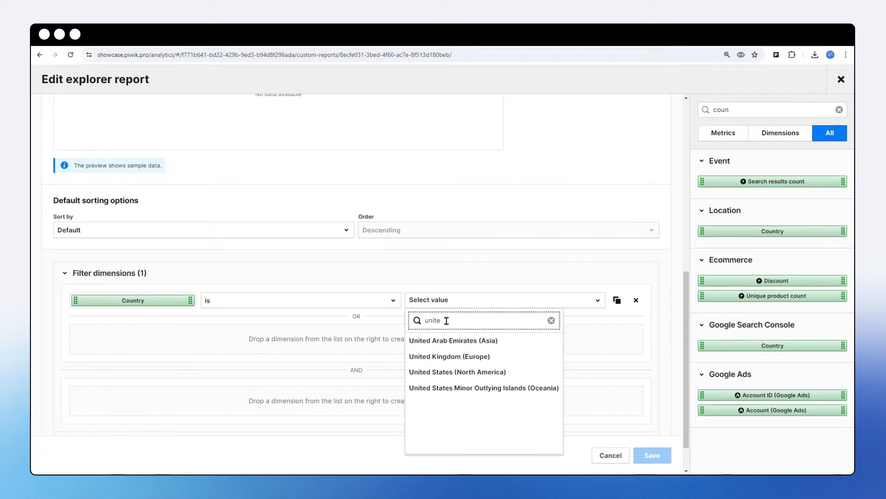
pyautogui.press('Down')
pyautogui.press('Down')
pyautogui.press('Return')
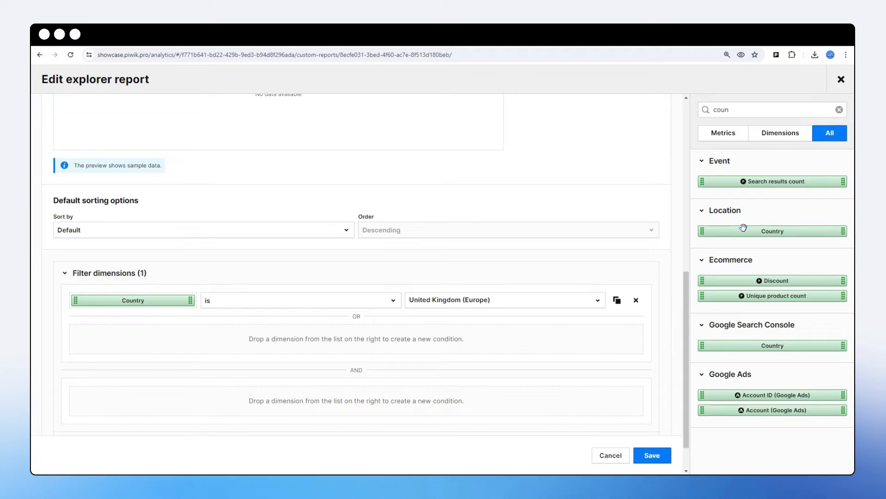
# Duplicate the United Kingdom condition as an OR alternative and set the copy's value to France (Europe)
pyautogui.moveTo(772, 231); pyautogui.dragTo(606, 359)
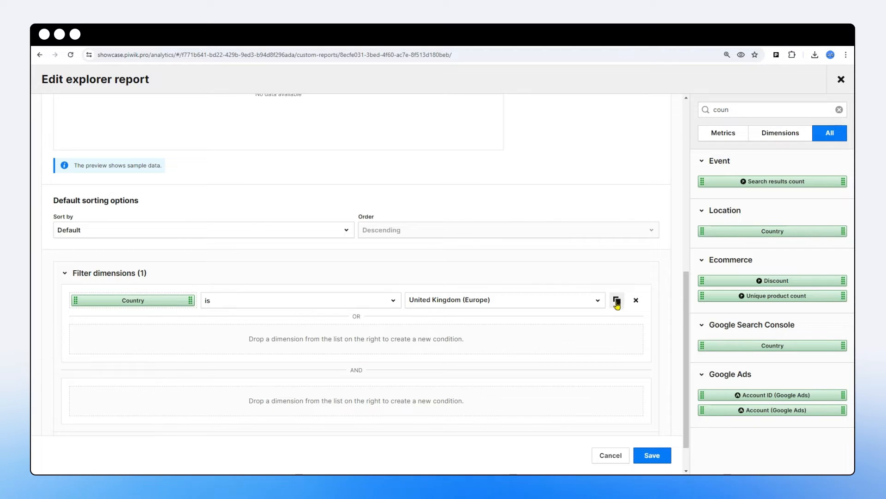
pyautogui.click(617, 301)
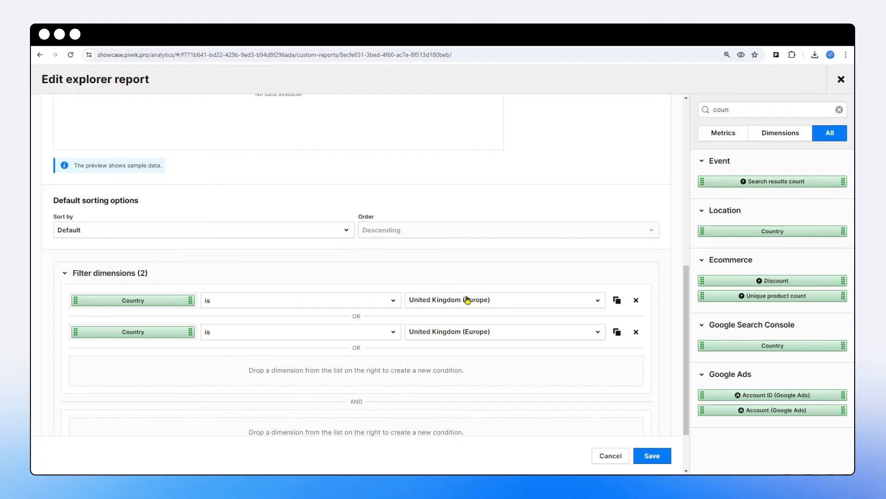
pyautogui.click(447, 335)
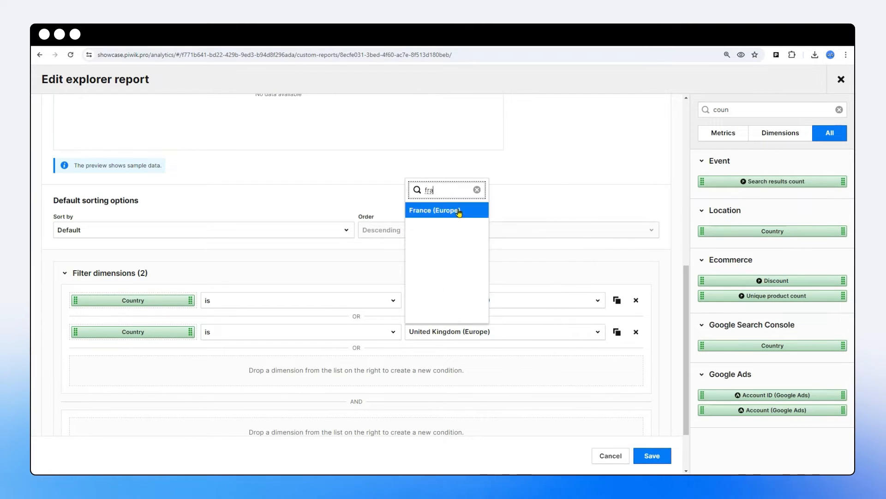
pyautogui.click(459, 211)
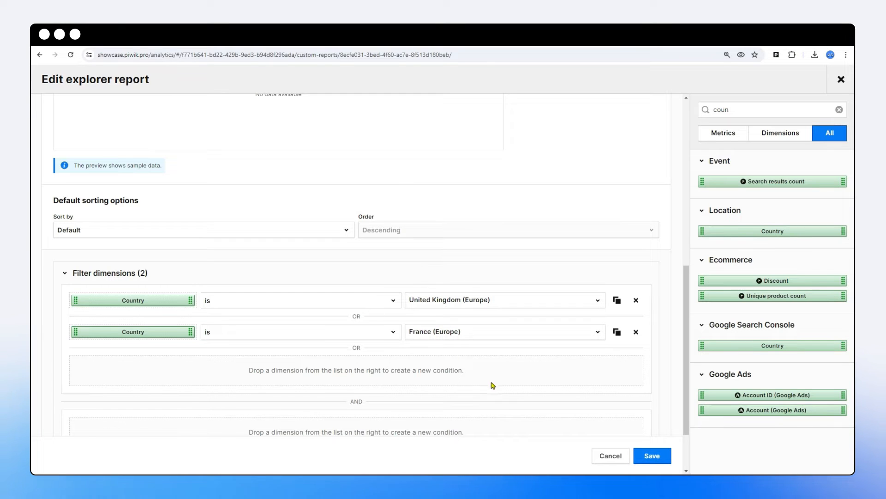
# Save the custom report with the two OR country conditions and check the countries in its table
pyautogui.click(651, 456)
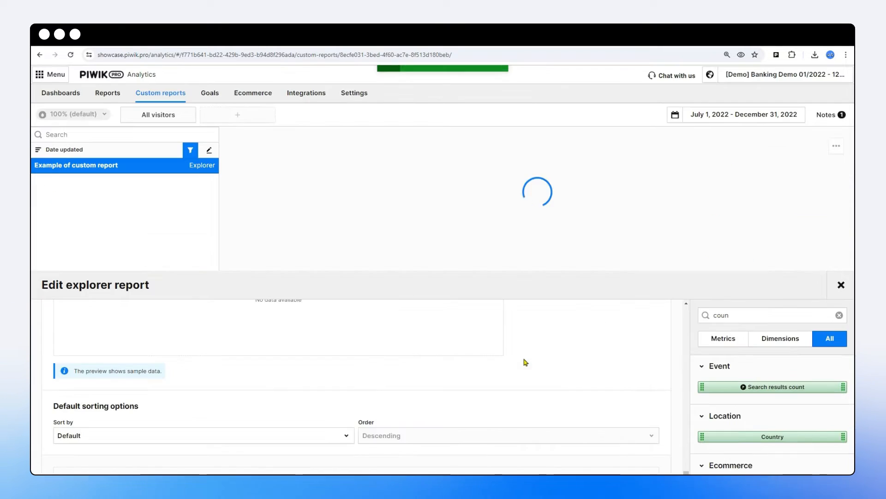
pyautogui.scroll(-3, 480, 364)
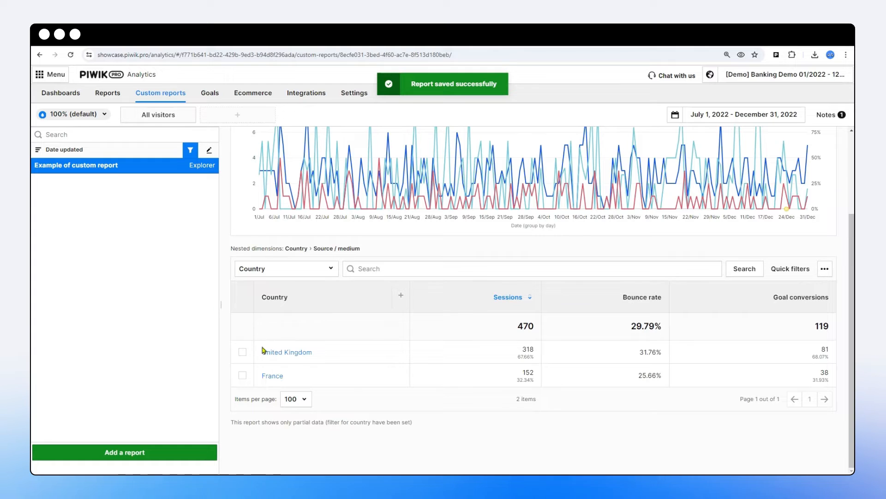
pyautogui.scroll(3, 708, 248)
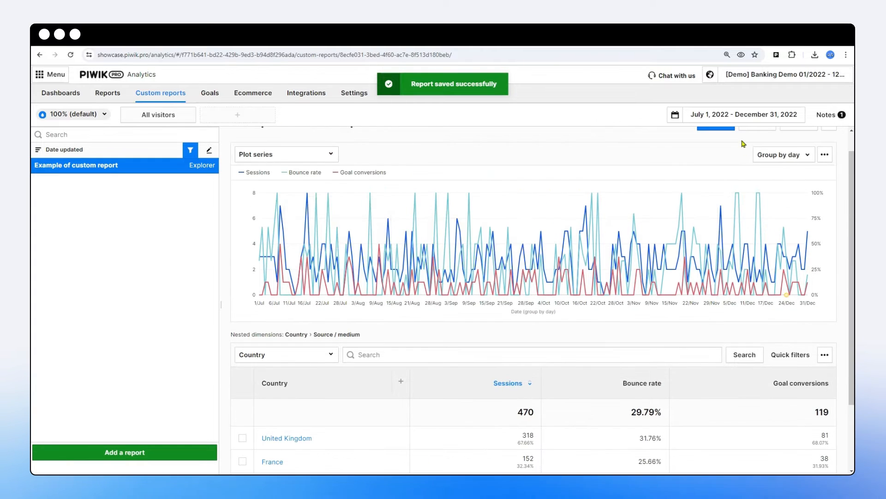
# Reopen the report's editor and try moving the France (Europe) condition into a separate AND group of the dimension filter
pyautogui.click(723, 149)
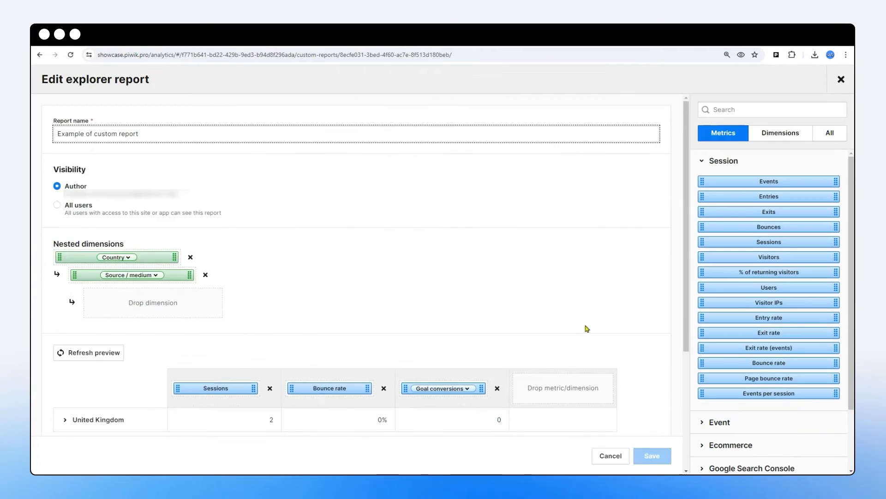
pyautogui.scroll(-5, 586, 327)
pyautogui.click(277, 389)
pyautogui.scroll(-2, 283, 331)
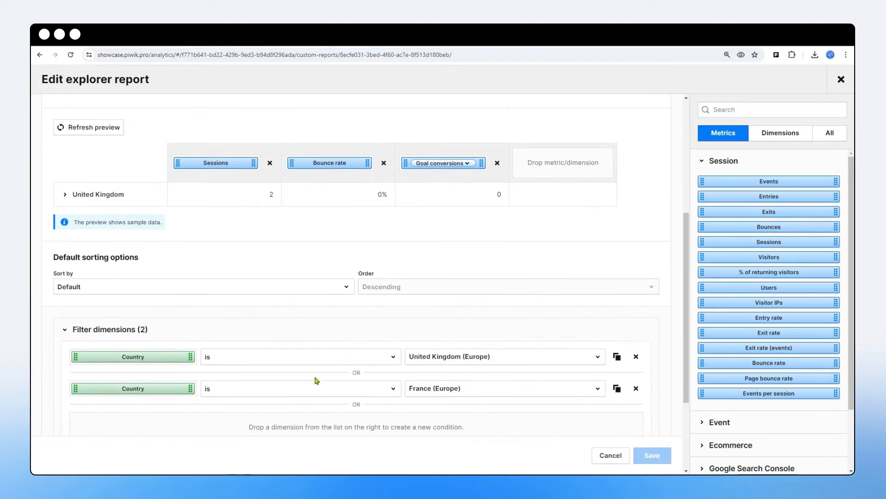
pyautogui.scroll(-2, 354, 360)
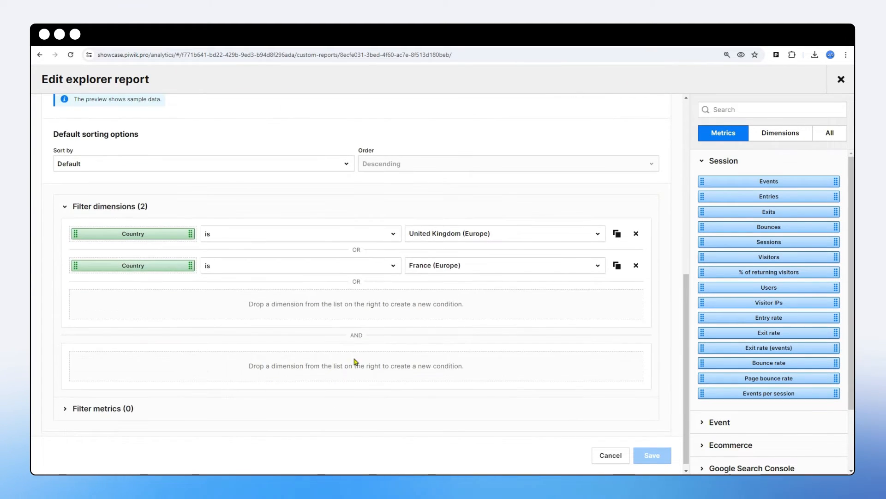
pyautogui.moveTo(351, 334); pyautogui.dragTo(365, 337)
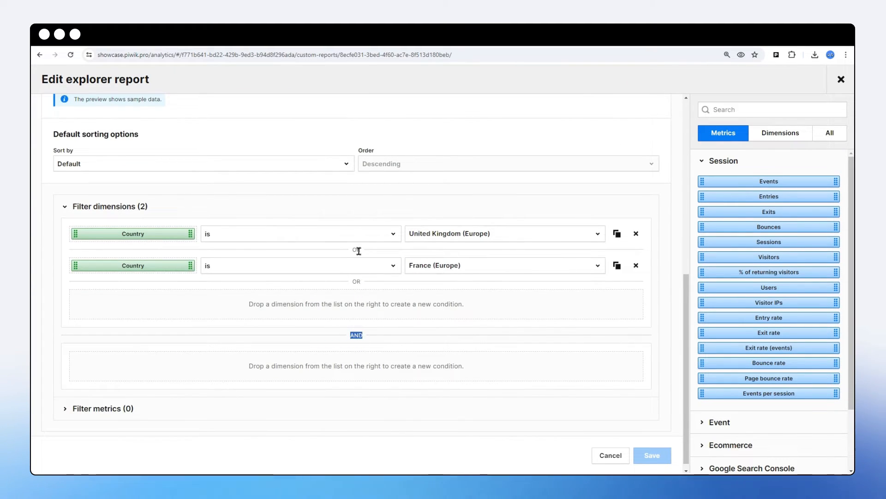
pyautogui.moveTo(353, 249); pyautogui.dragTo(360, 249)
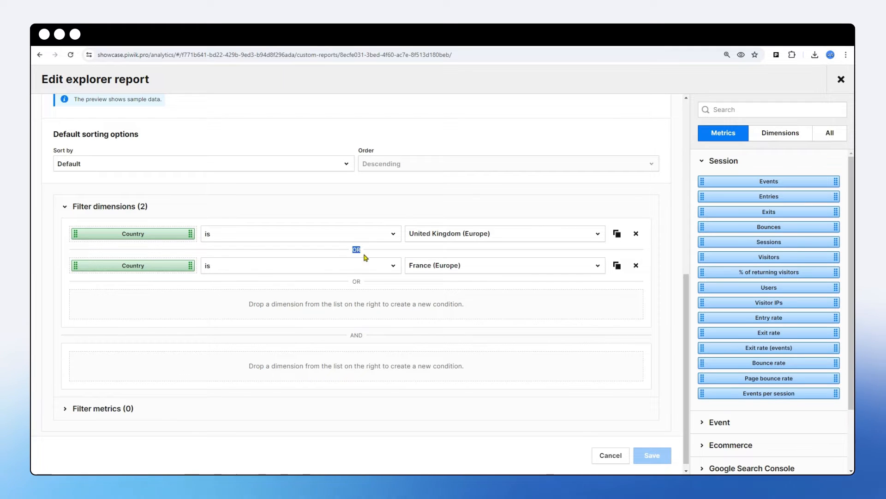
pyautogui.moveTo(170, 264); pyautogui.dragTo(214, 380)
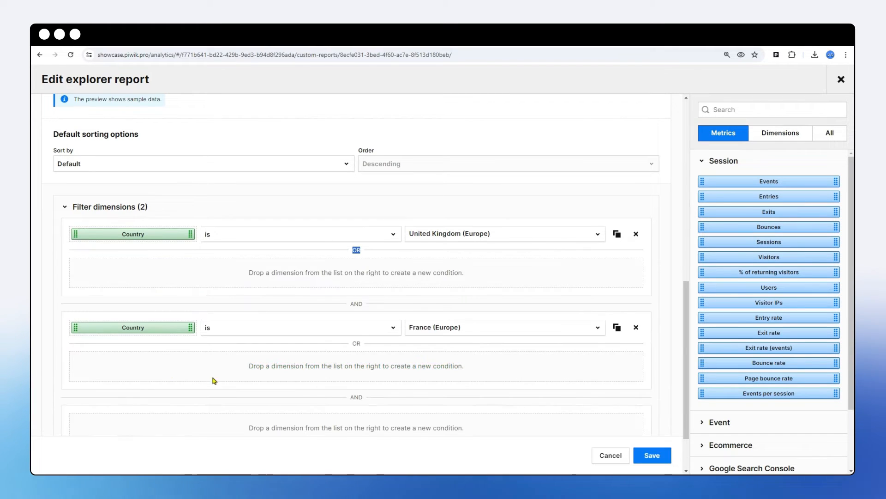
# Save the custom report with the AND country conditions and examine its chart and table
pyautogui.click(653, 455)
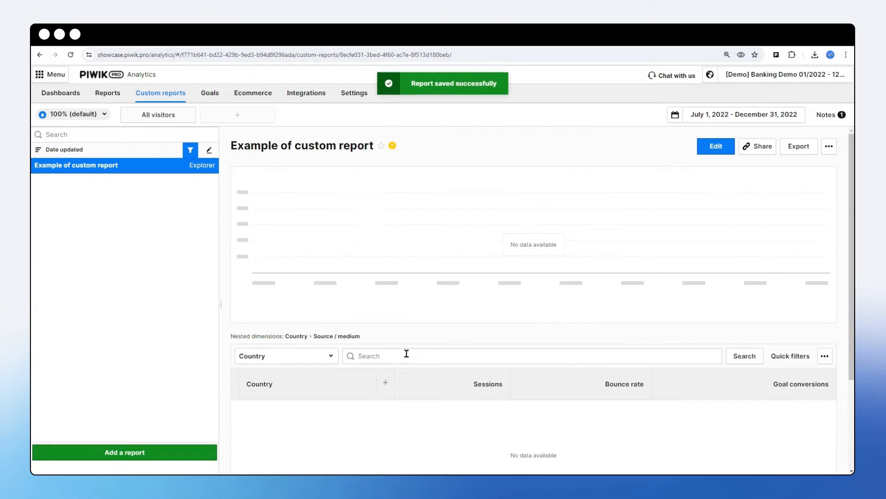
pyautogui.scroll(-3, 406, 353)
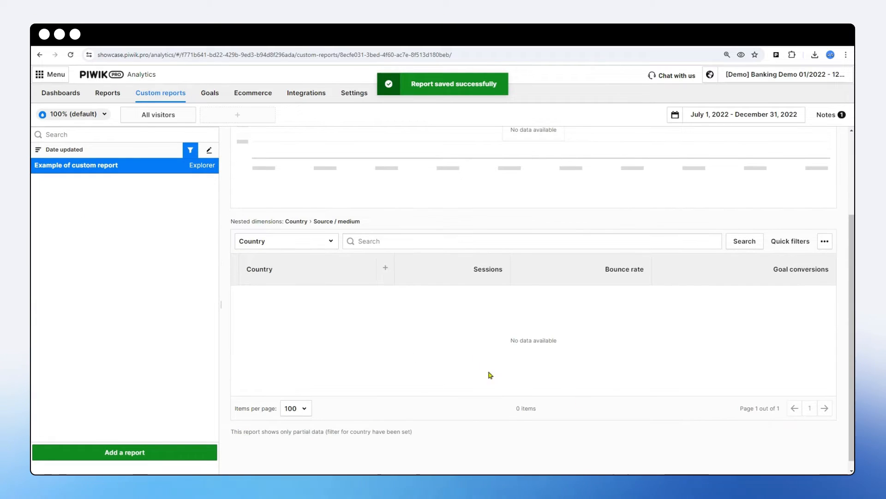
pyautogui.scroll(3, 508, 383)
# Reopen the report's editor and move the France (Europe) condition back into the OR group with United Kingdom (Europe)
pyautogui.click(704, 145)
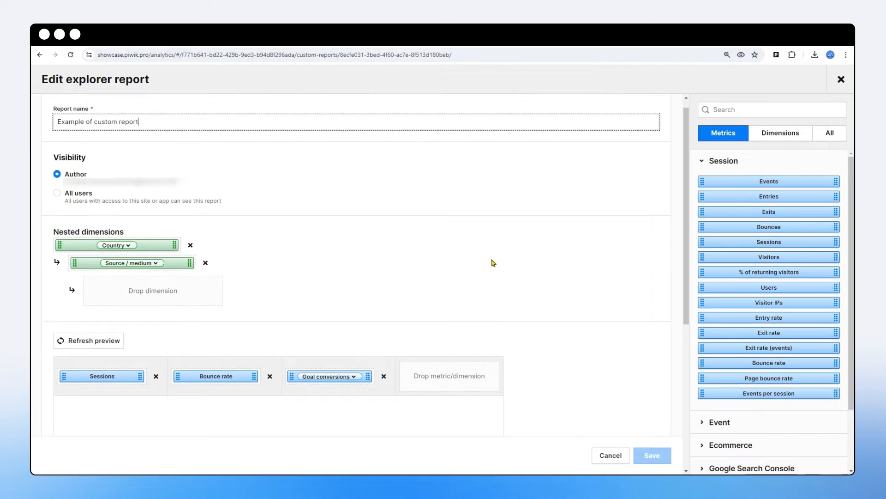
pyautogui.scroll(-6, 491, 265)
pyautogui.click(416, 381)
pyautogui.scroll(-1, 425, 323)
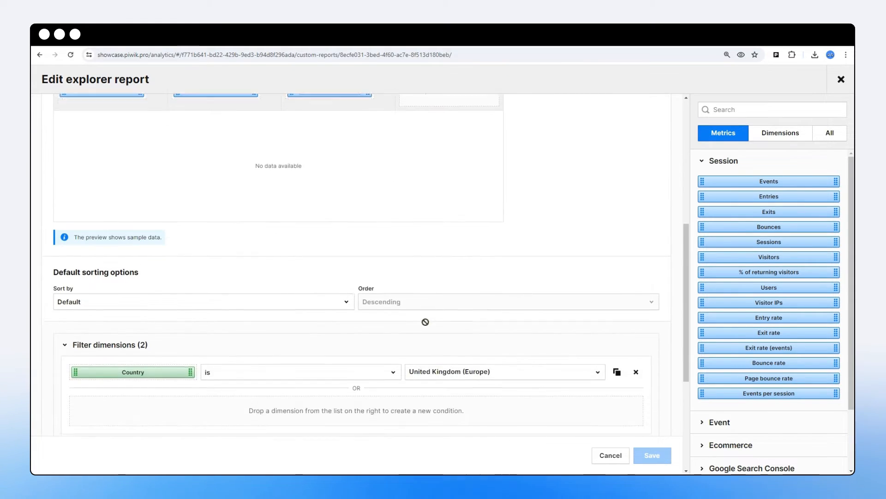
pyautogui.scroll(-1, 425, 322)
pyautogui.scroll(-1, 446, 303)
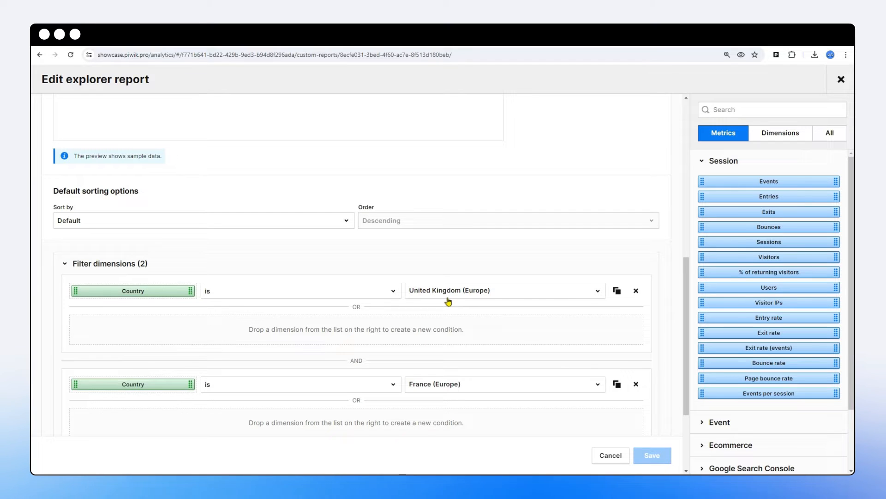
pyautogui.scroll(-1, 448, 301)
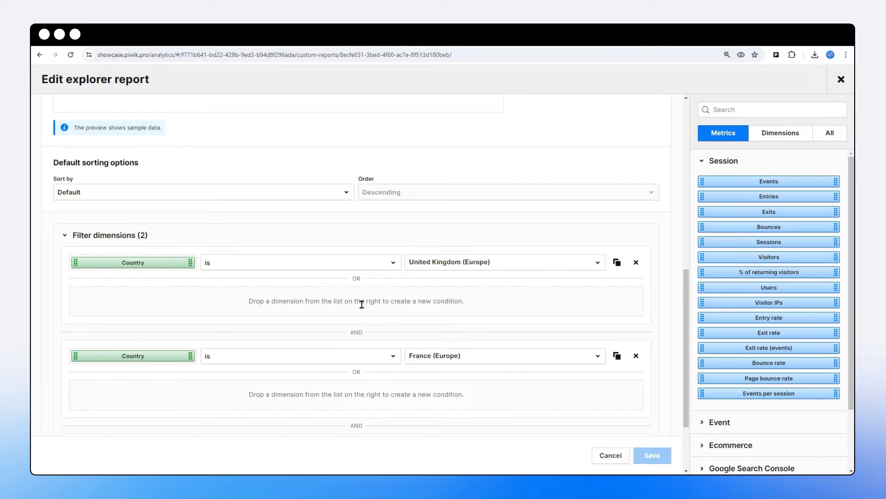
pyautogui.moveTo(362, 304); pyautogui.dragTo(347, 307)
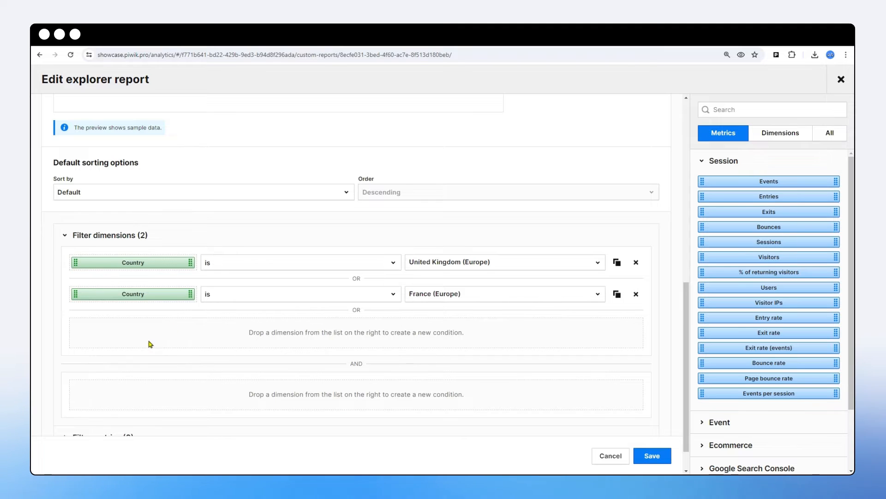
# Search for the Source / medium dimension and add it as a separate AND condition below the two country conditions
pyautogui.scroll(5, 152, 347)
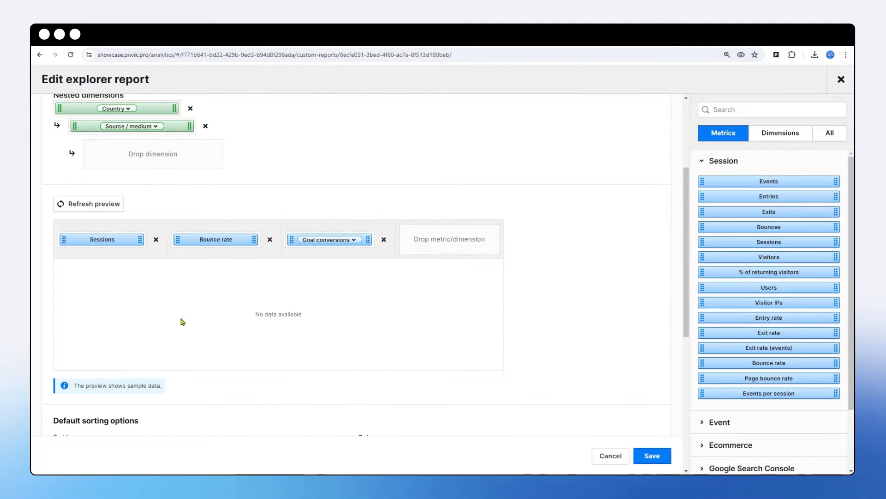
pyautogui.scroll(-5, 183, 321)
pyautogui.click(722, 110)
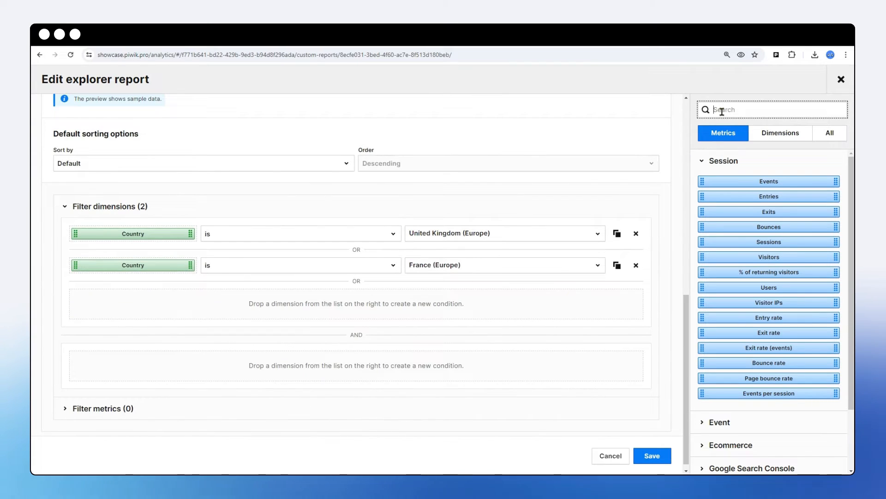
pyautogui.write('sou')
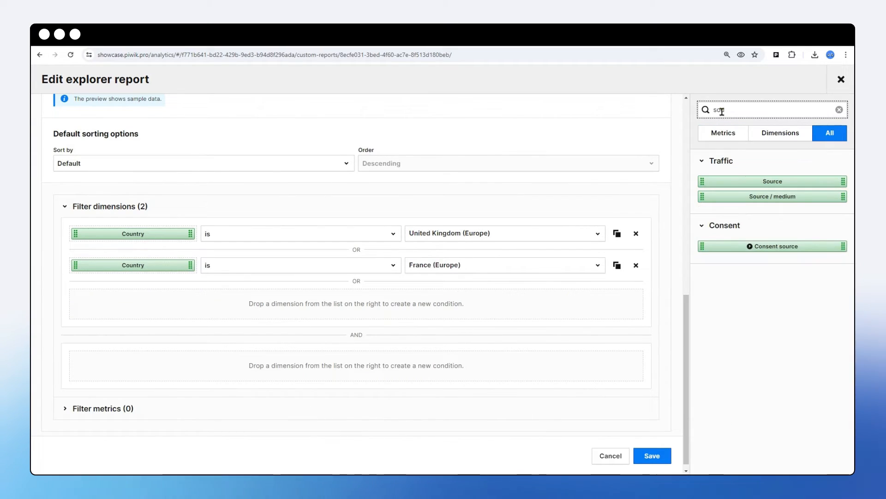
pyautogui.moveTo(760, 196); pyautogui.dragTo(178, 368)
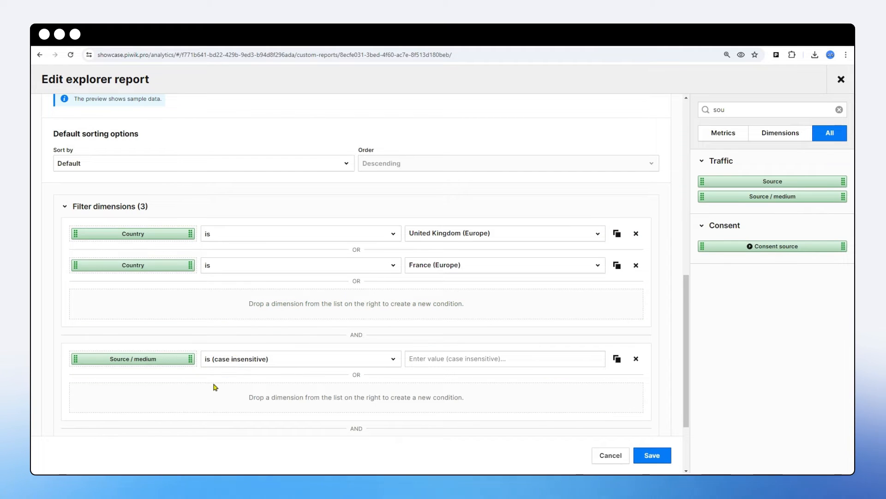
# Set the Source / medium condition to contains (case insensitive) "direct / direct" and save the report
pyautogui.click(291, 362)
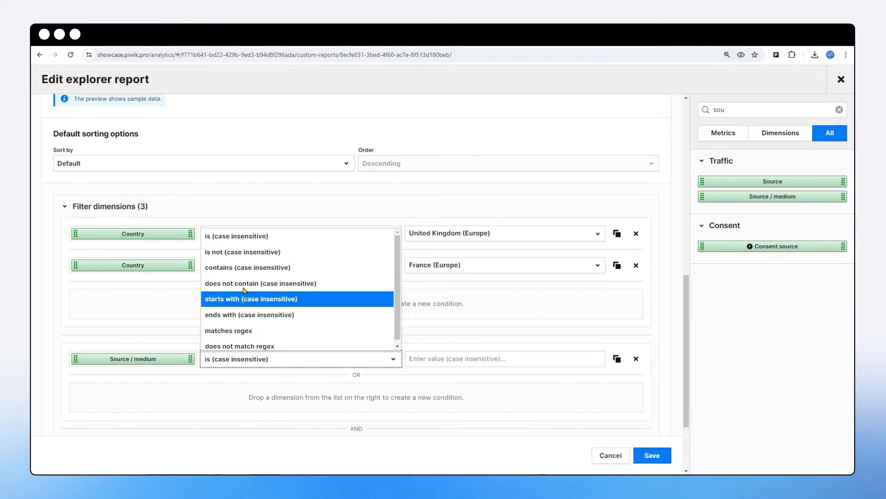
pyautogui.click(242, 268)
pyautogui.click(427, 358)
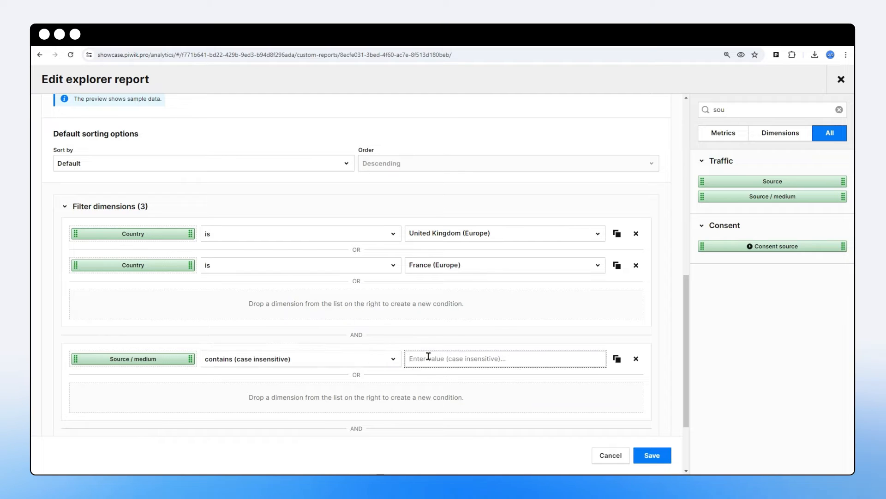
pyautogui.write('direct')
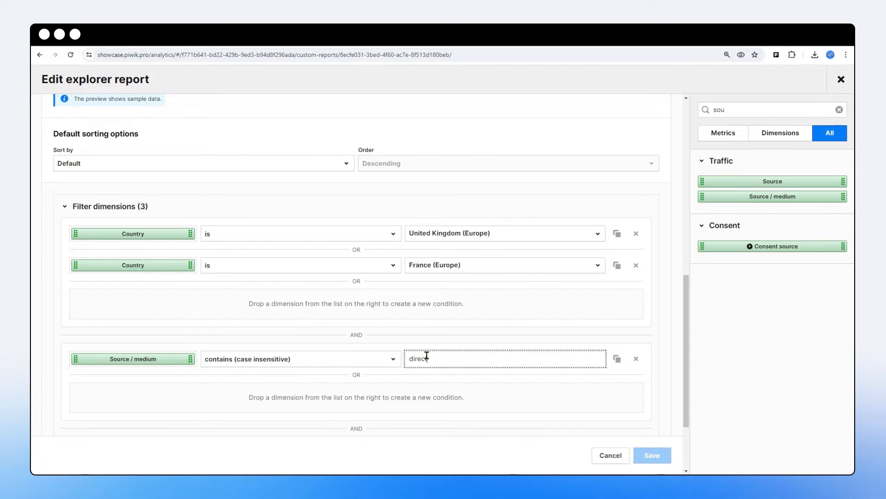
pyautogui.write('/ dire')
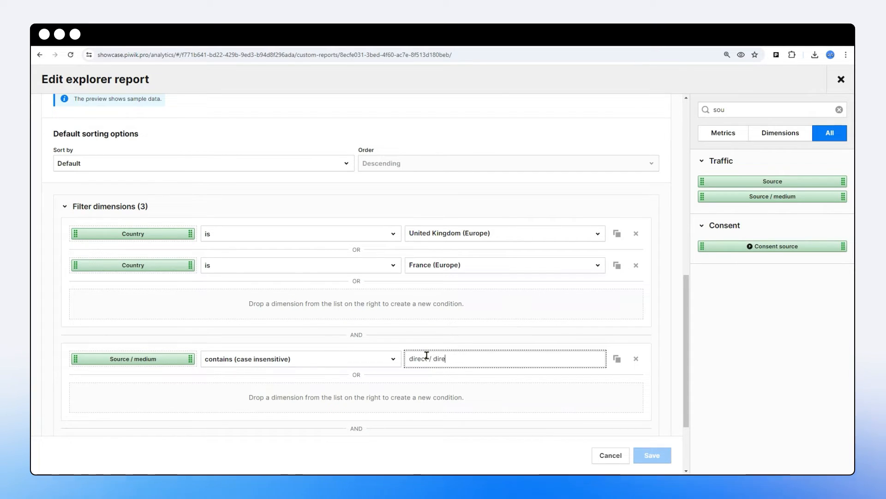
pyautogui.write('ct')
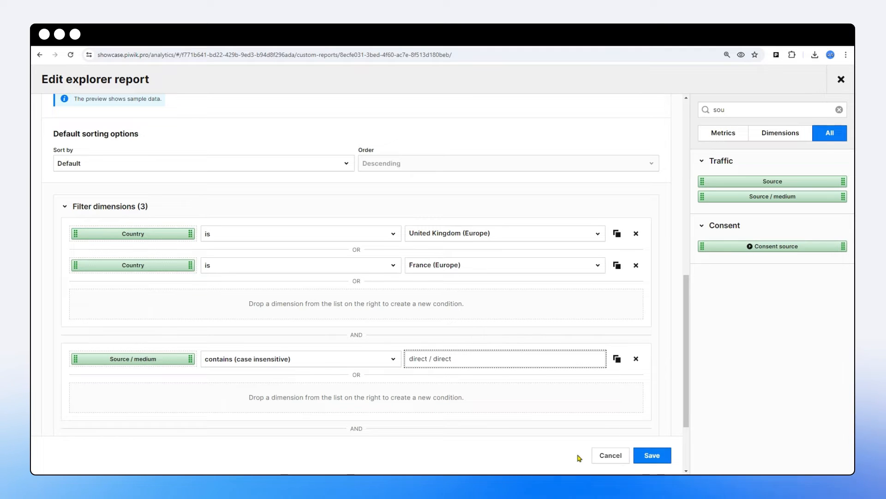
pyautogui.click(652, 455)
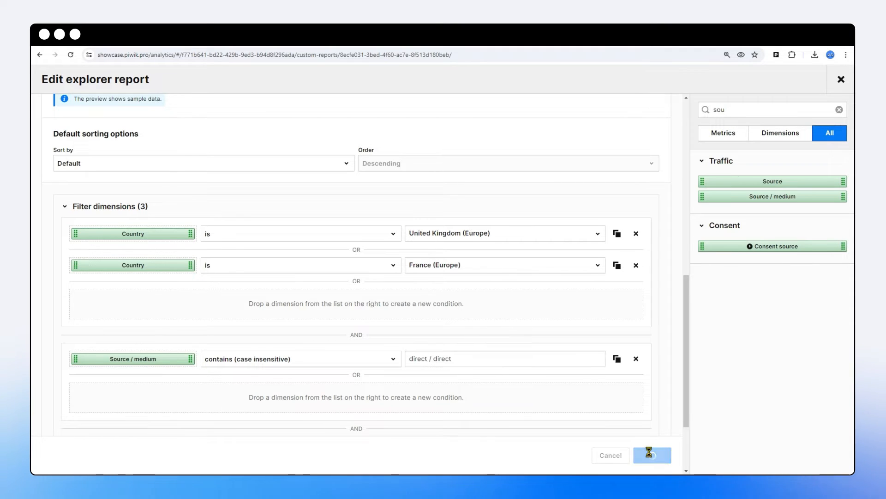
# Check the filtered country table and drill into United Kingdom to see its source / medium entries
pyautogui.scroll(-3, 397, 369)
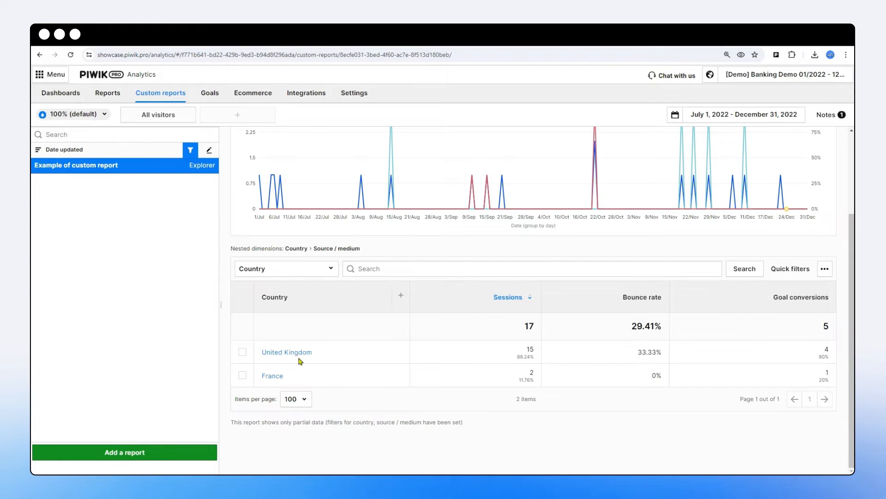
pyautogui.moveTo(313, 246); pyautogui.dragTo(370, 244)
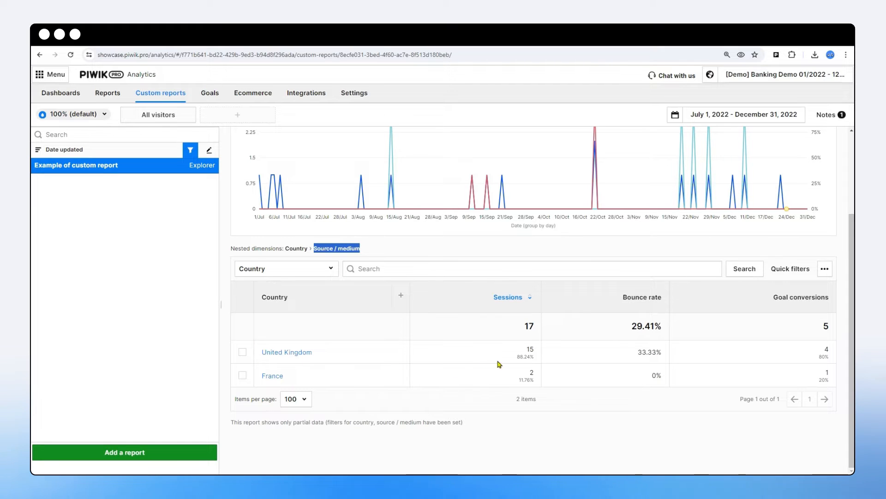
pyautogui.click(298, 354)
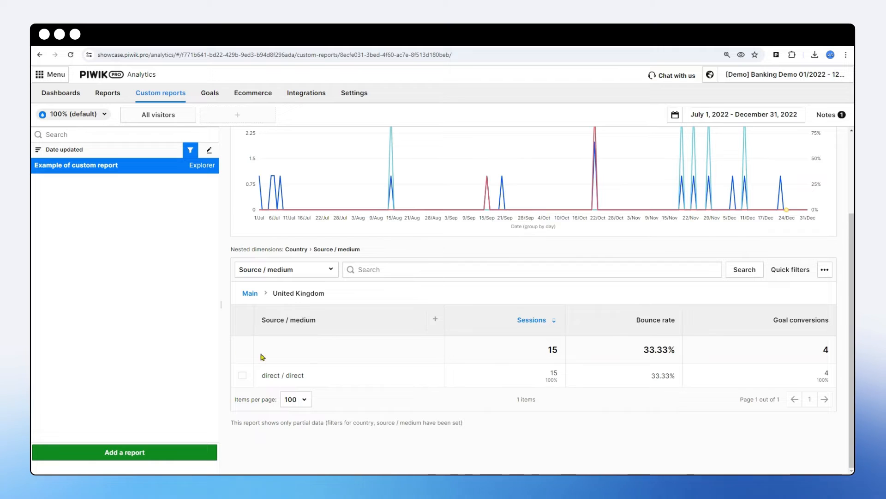
# Reopen the report's editor, remove the direct / direct condition from the dimension filter, and save the report
pyautogui.scroll(3, 462, 369)
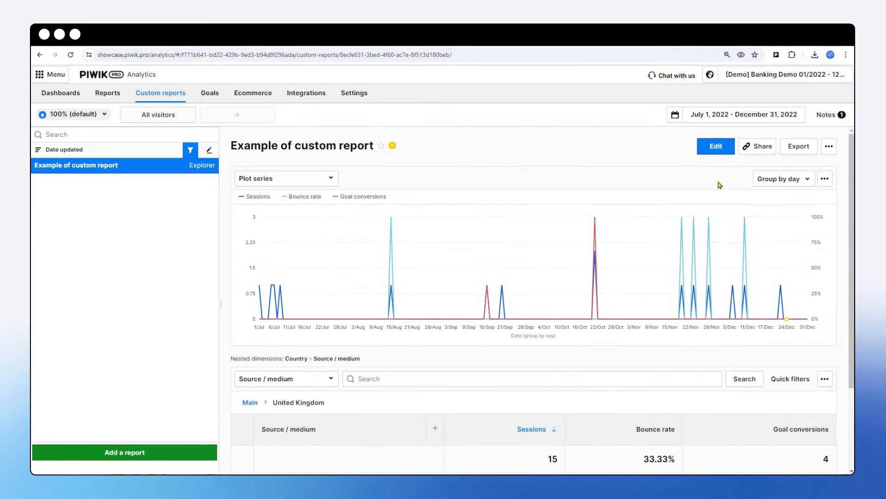
pyautogui.click(716, 146)
pyautogui.scroll(-2, 403, 321)
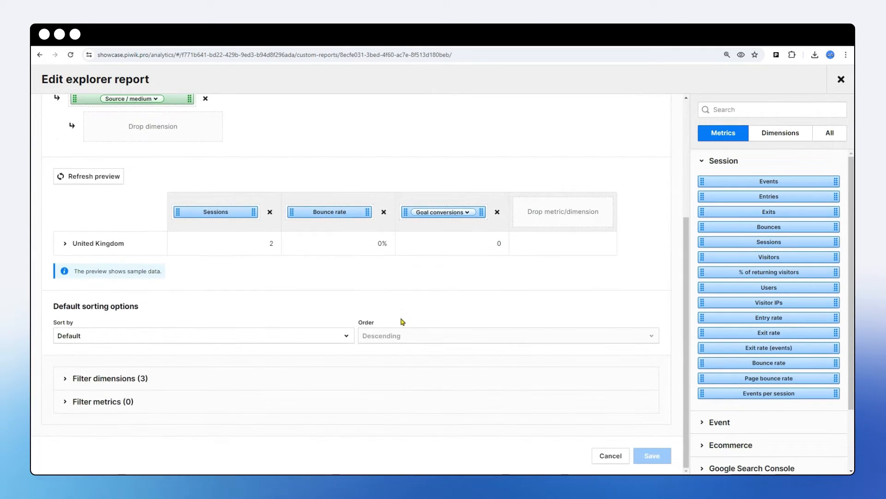
pyautogui.scroll(-3, 304, 383)
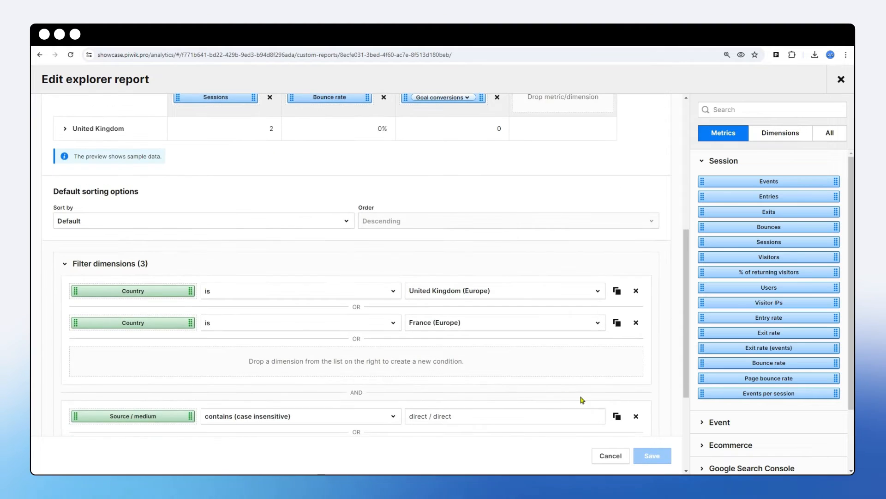
pyautogui.click(636, 414)
pyautogui.click(652, 459)
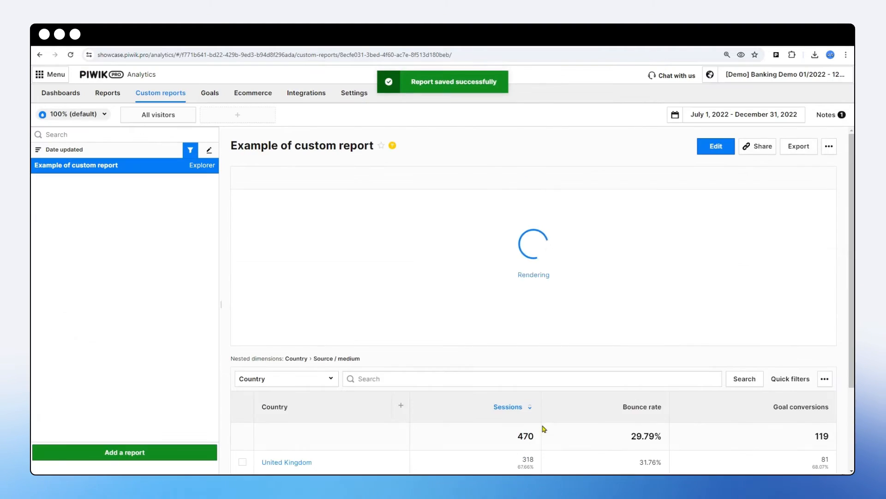
# Drill into United Kingdom in the report table and check the sessions of its direct / direct entry
pyautogui.scroll(-2, 347, 351)
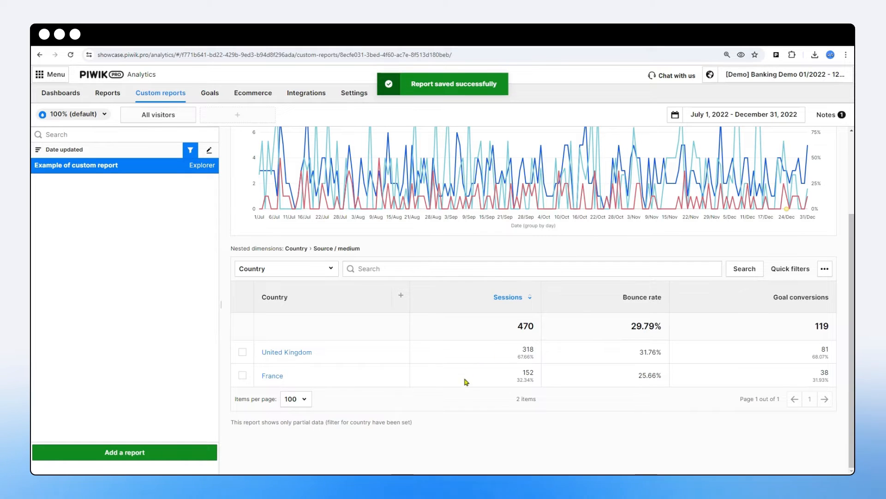
pyautogui.click(295, 360)
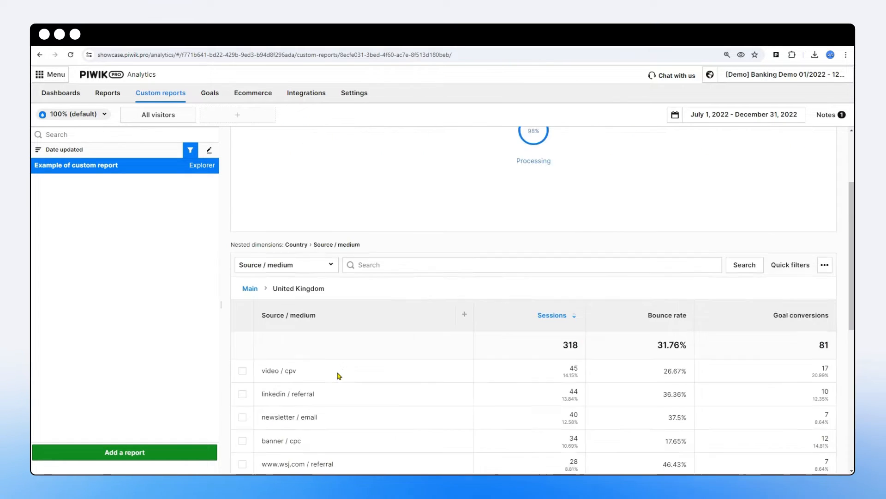
pyautogui.scroll(-4, 340, 376)
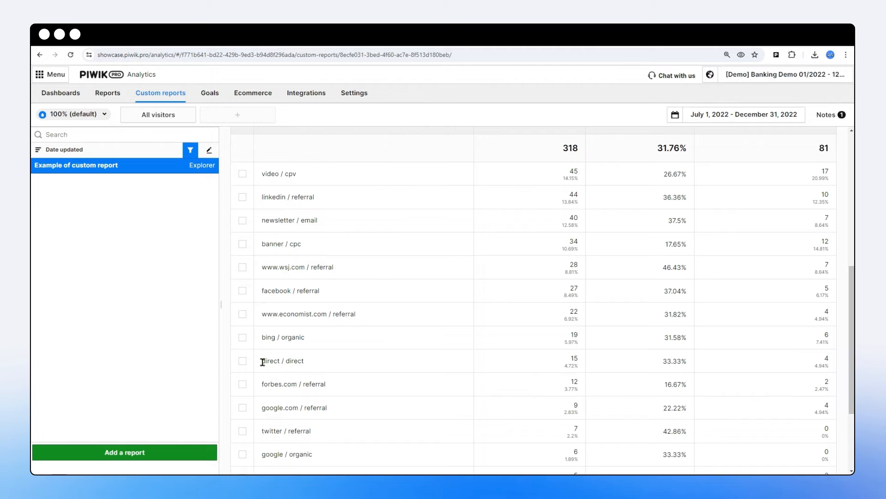
pyautogui.moveTo(262, 362); pyautogui.dragTo(299, 362)
pyautogui.click(570, 363)
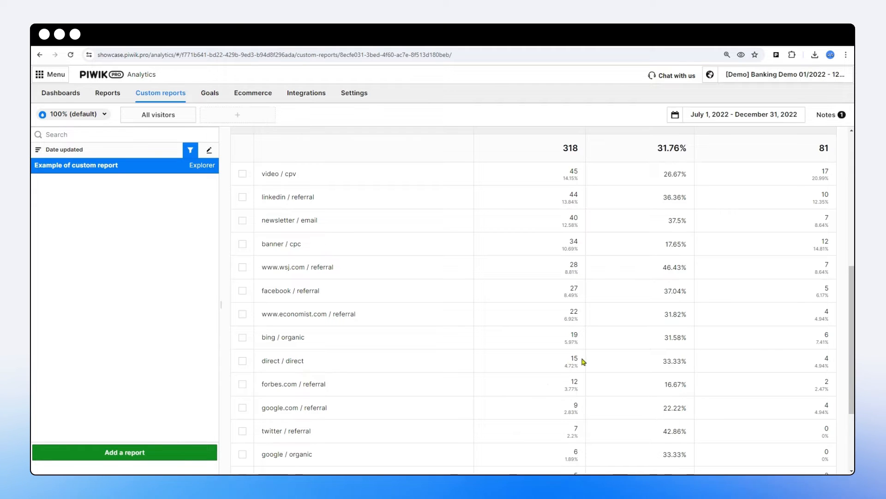
# Review United Kingdom's source / medium list for entries with the cpv and cpc mediums
pyautogui.scroll(2, 433, 391)
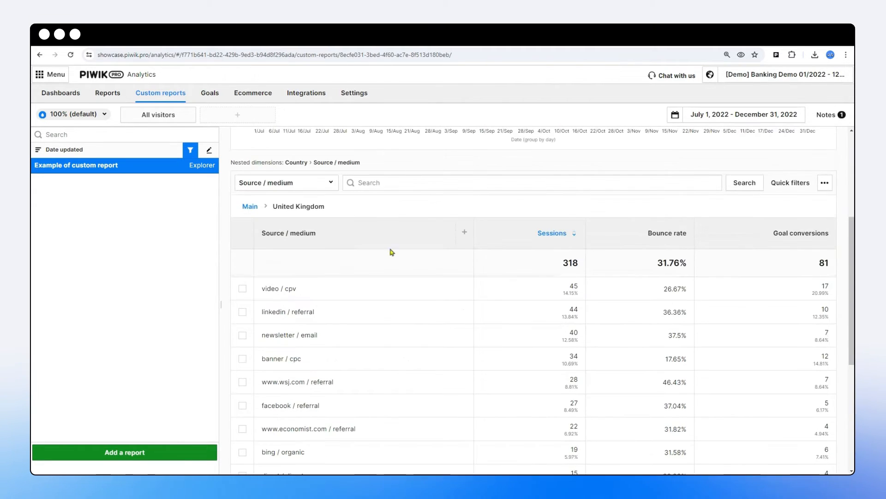
pyautogui.scroll(2, 683, 263)
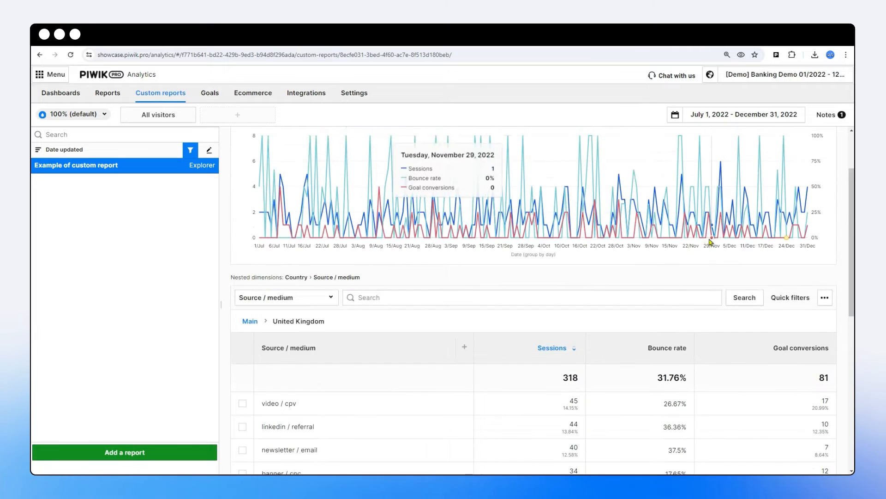
pyautogui.scroll(2, 715, 208)
pyautogui.scroll(-5, 534, 347)
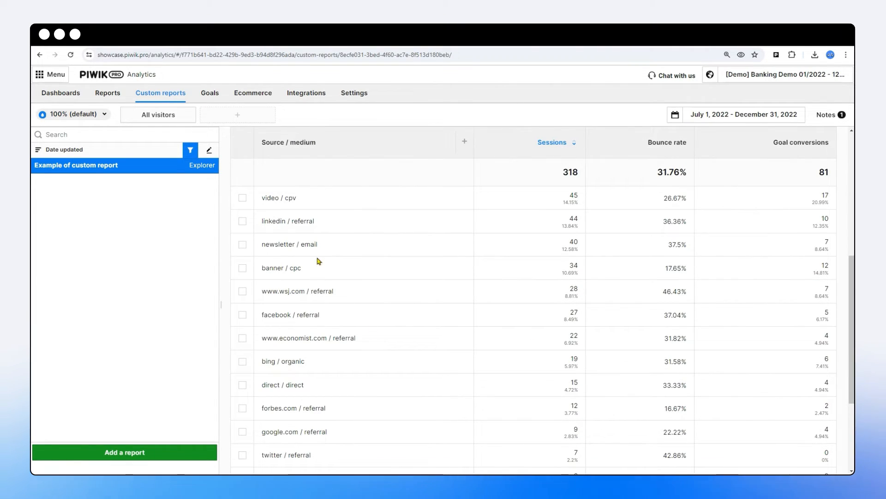
pyautogui.doubleClick(288, 198)
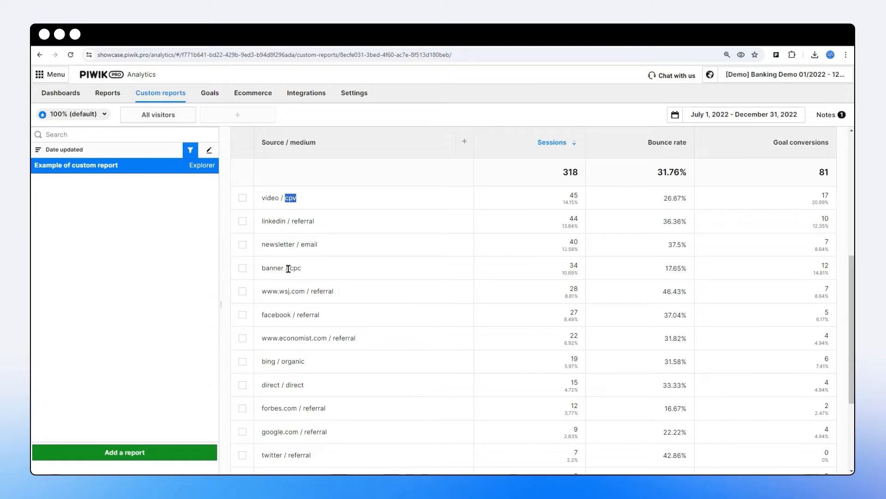
pyautogui.doubleClick(295, 268)
# Reopen the report's editor and add Source / medium to the dimension filter in an AND group below the countries
pyautogui.scroll(3, 484, 347)
pyautogui.scroll(5, 507, 336)
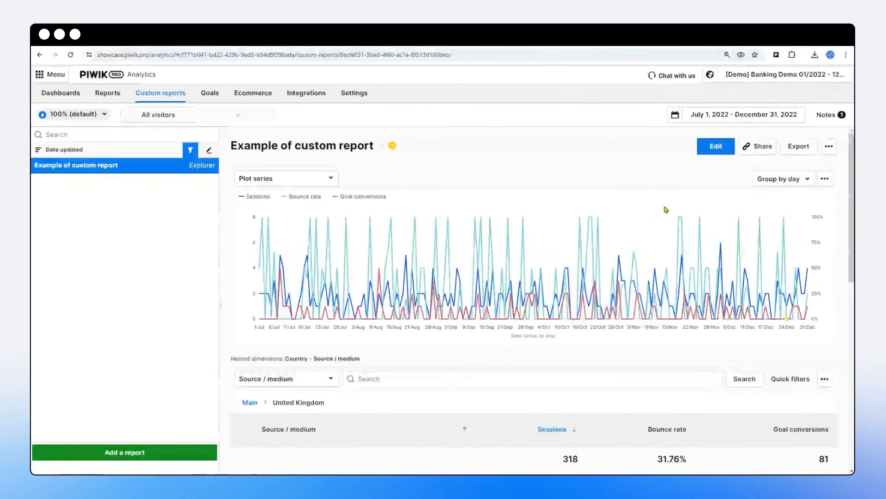
pyautogui.click(707, 145)
pyautogui.scroll(-4, 415, 296)
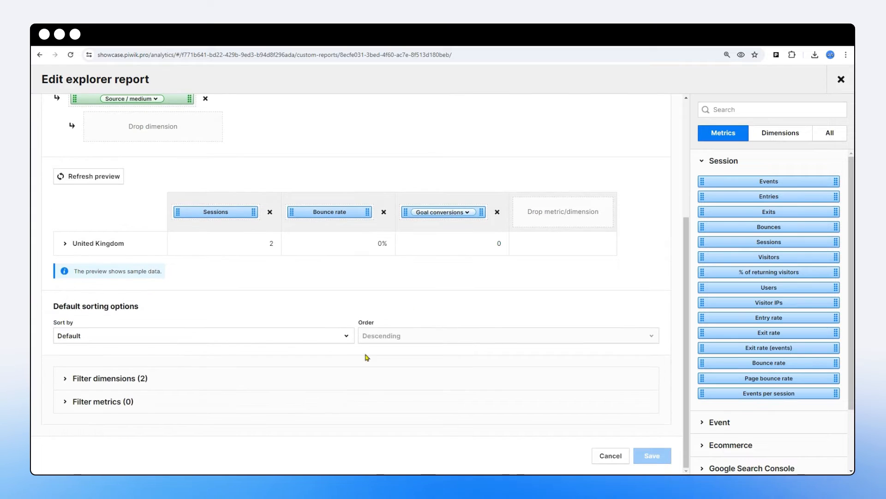
pyautogui.click(306, 378)
pyautogui.scroll(-1, 309, 370)
pyautogui.scroll(-3, 309, 366)
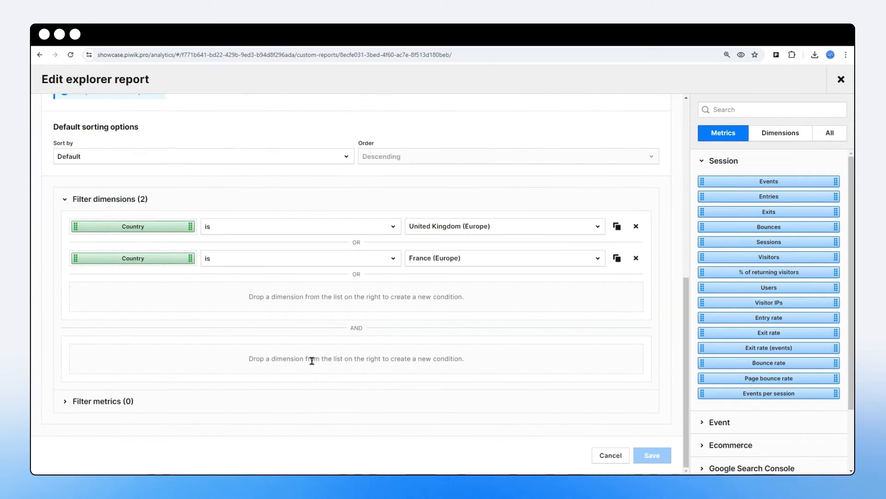
pyautogui.click(747, 106)
pyautogui.write('sour')
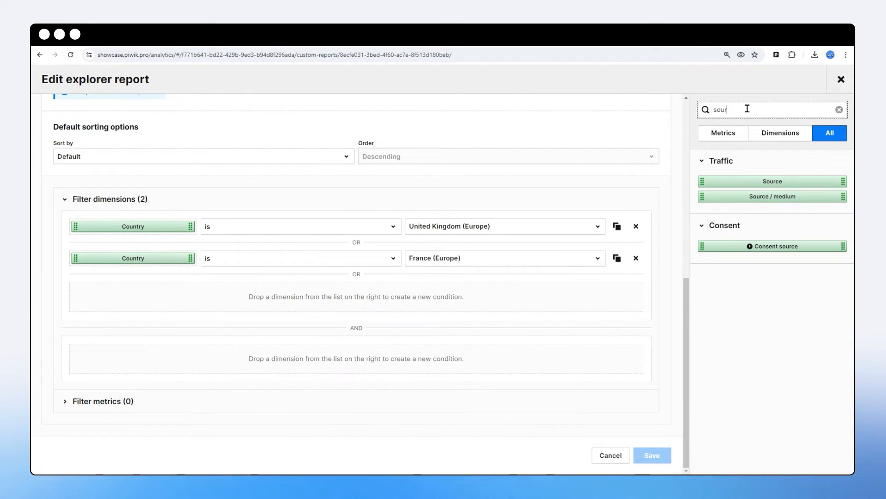
pyautogui.moveTo(748, 194); pyautogui.dragTo(275, 363)
# Set the new Source / medium condition to contains (case insensitive) "cpc"
pyautogui.click(344, 352)
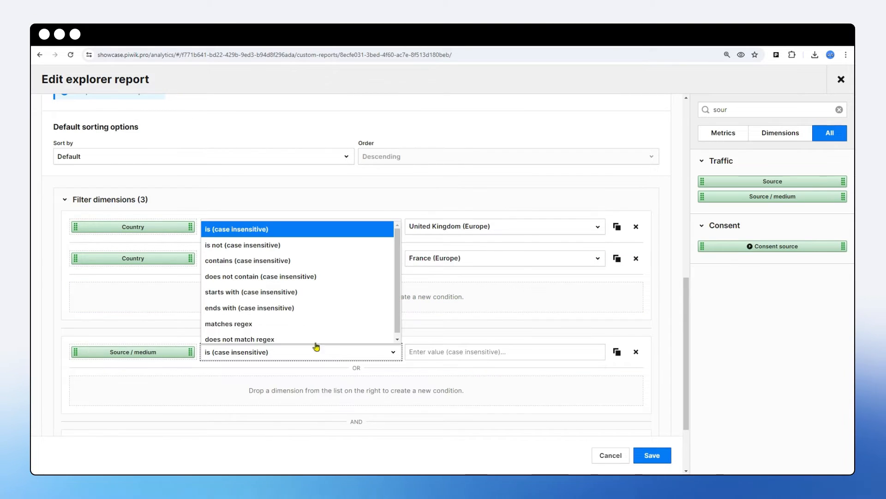
pyautogui.click(272, 261)
pyautogui.click(425, 351)
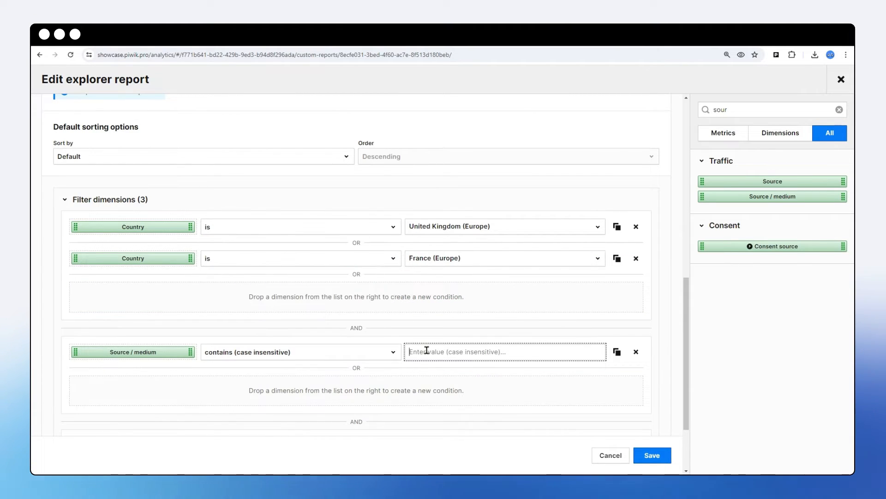
pyautogui.write('cpc')
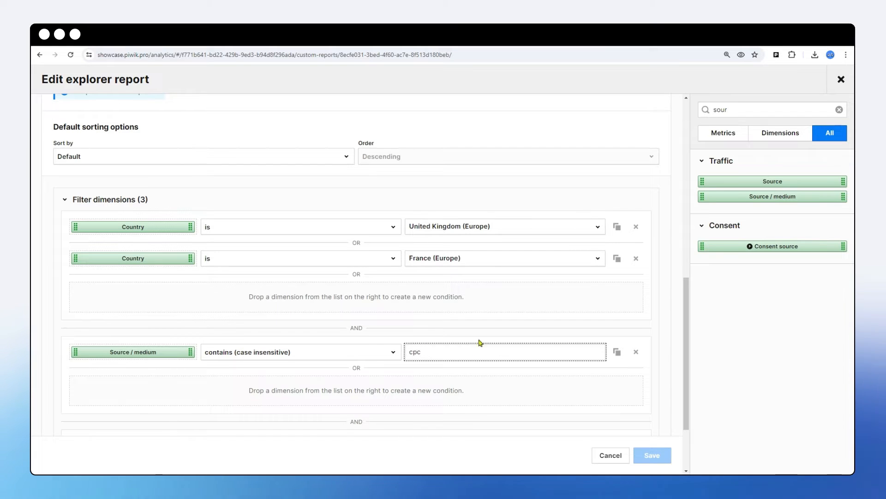
# Duplicate the cpc condition as an OR alternative with the value "cpv" and save the report
pyautogui.click(618, 352)
pyautogui.doubleClick(450, 386)
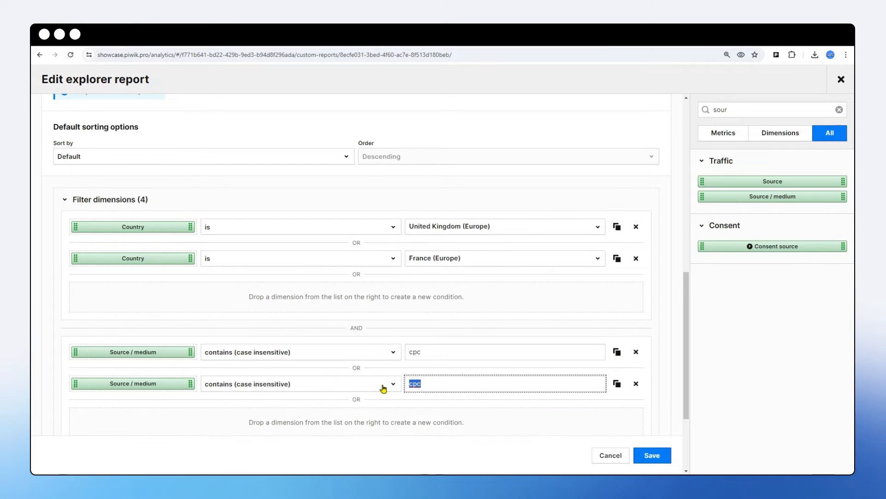
pyautogui.write('cpv')
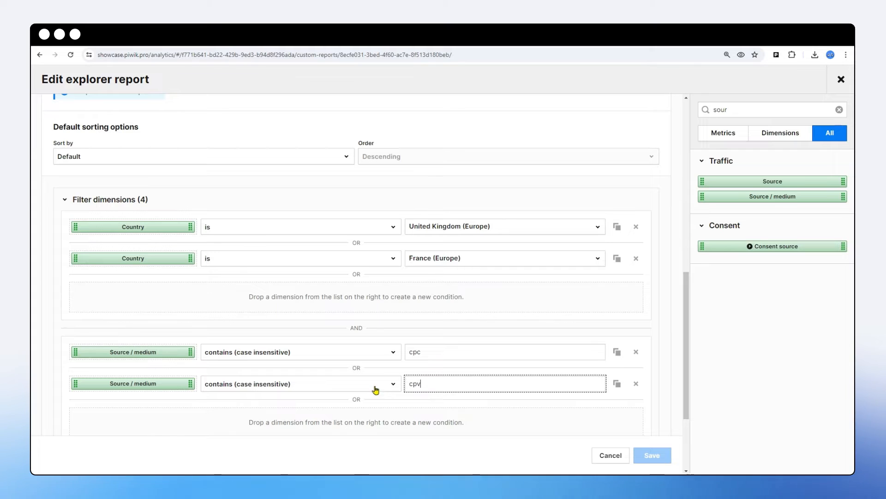
pyautogui.click(652, 455)
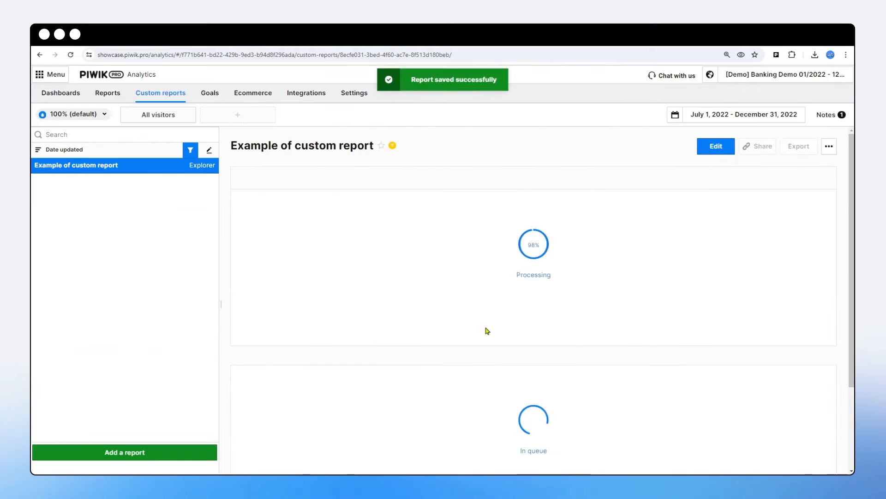
# Drill into United Kingdom in the filtered report and check its source / medium entries for cpv and cpc
pyautogui.click(287, 352)
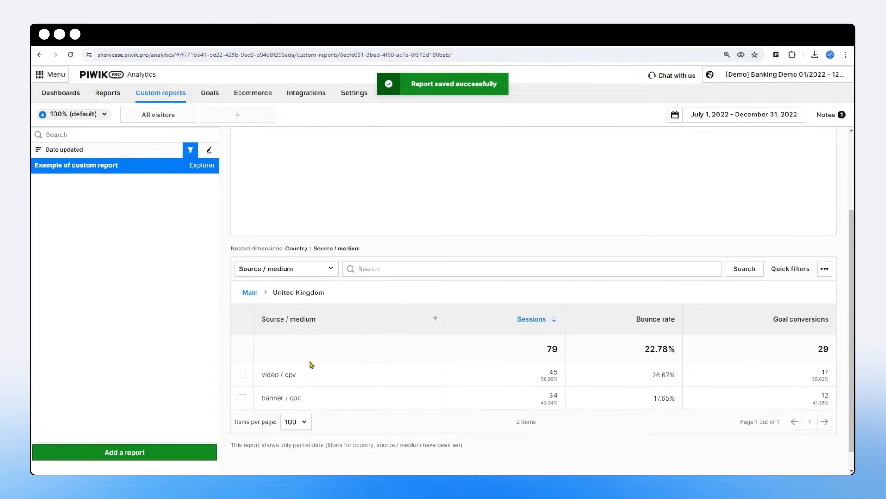
pyautogui.doubleClick(290, 374)
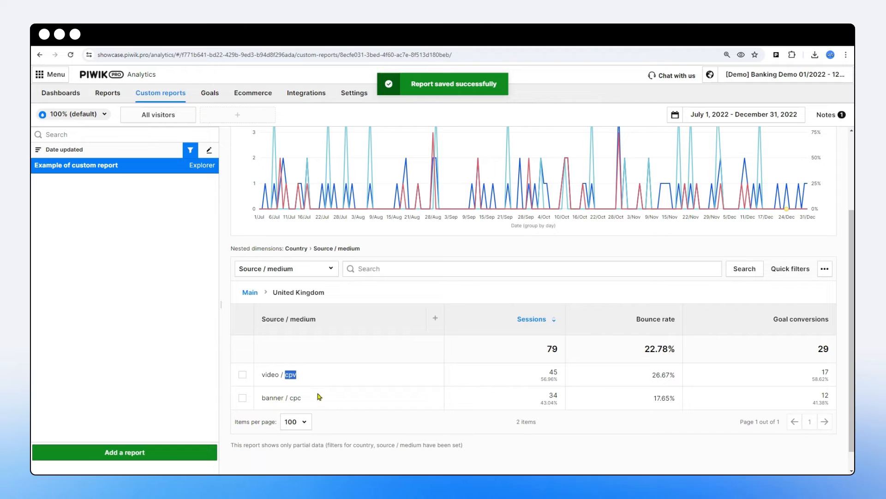
pyautogui.doubleClick(294, 398)
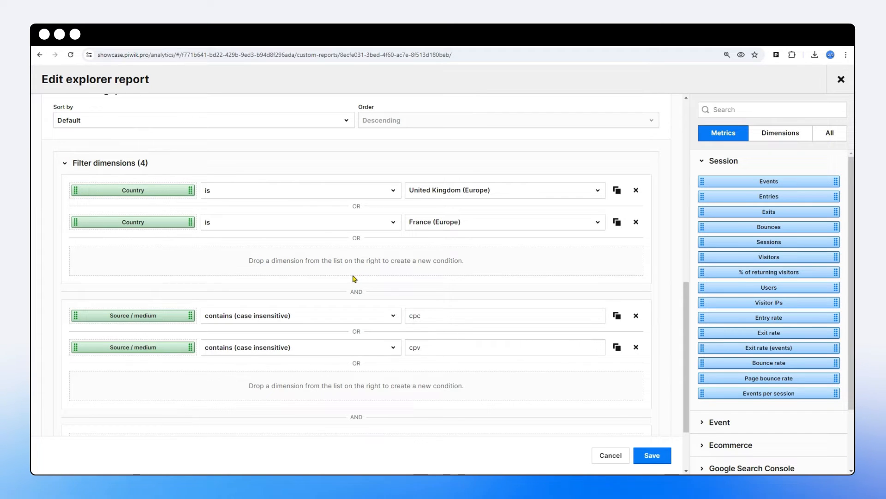
# Examine the report's dimension filter, including the country choices and the operators available for a Country condition
pyautogui.click(459, 222)
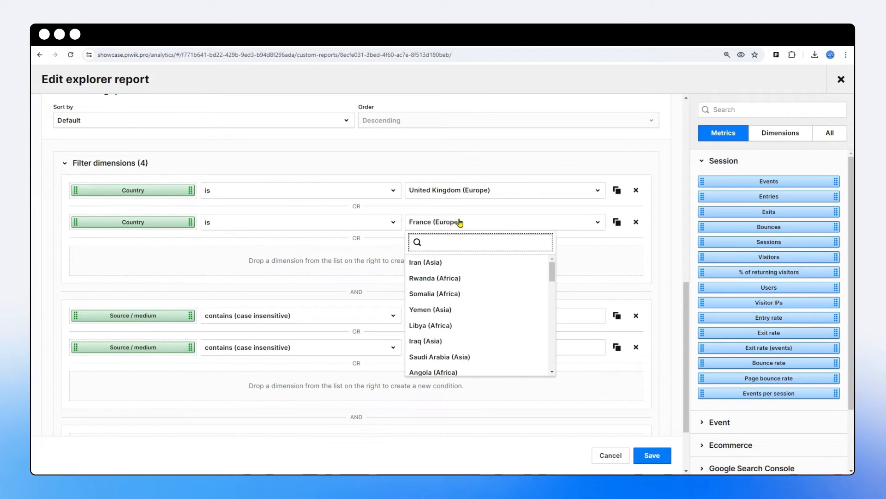
pyautogui.click(393, 251)
pyautogui.doubleClick(414, 315)
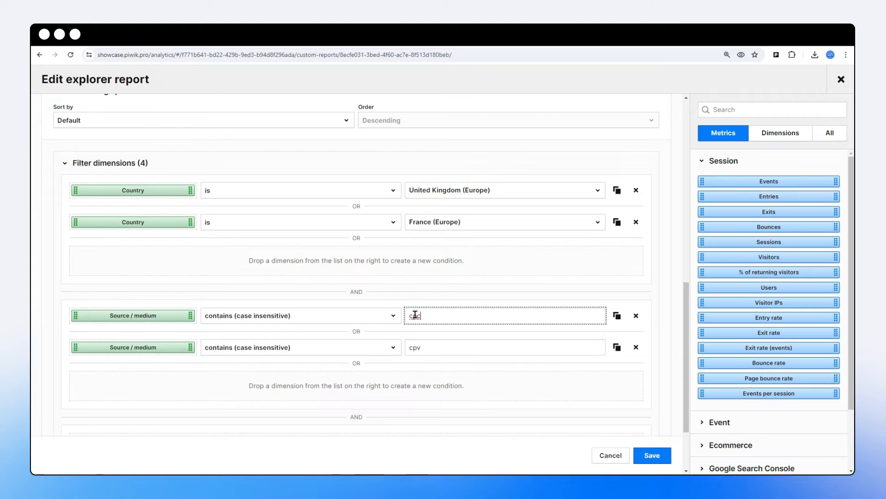
pyautogui.click(413, 279)
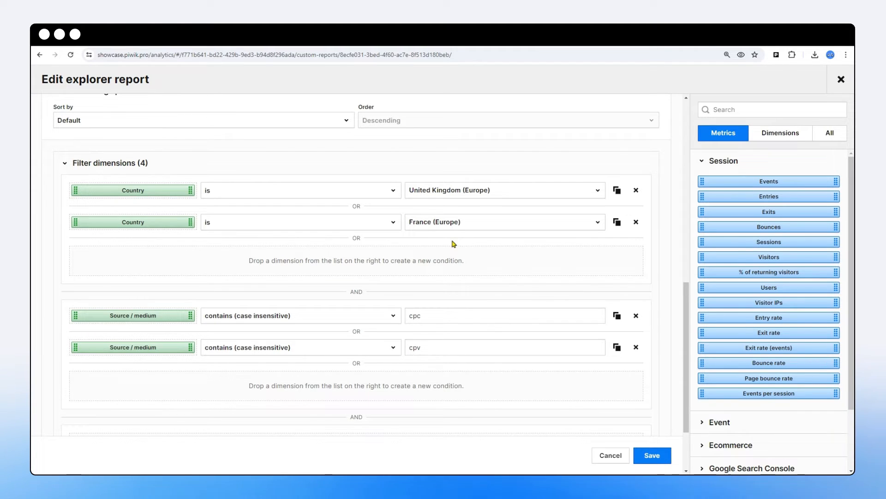
pyautogui.click(346, 192)
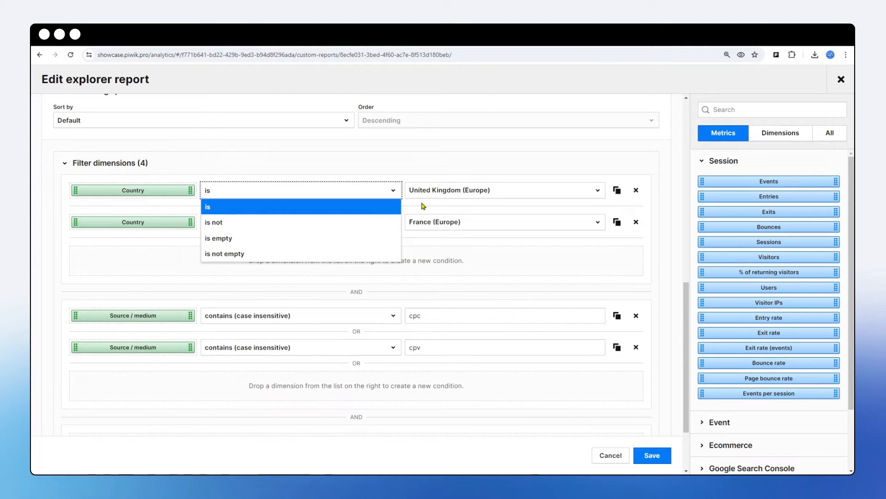
pyautogui.click(429, 164)
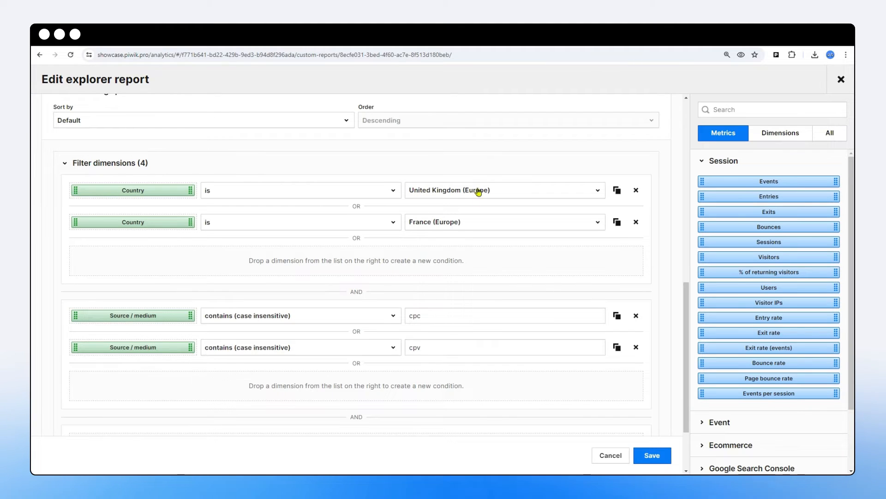
pyautogui.click(319, 195)
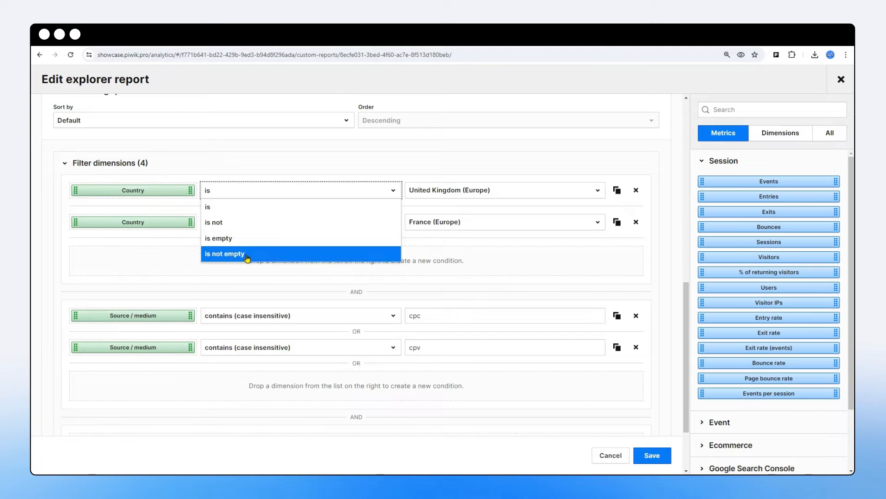
pyautogui.click(252, 207)
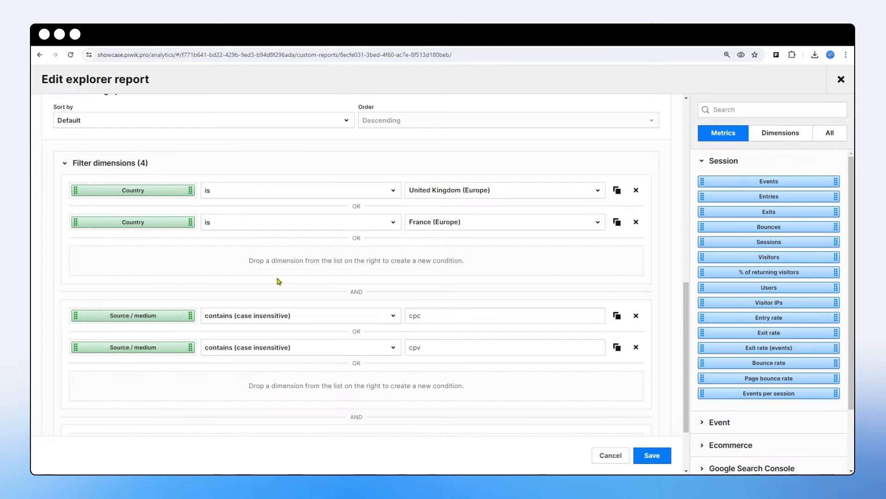
# Set the operator of the "cpc" Source / medium condition to is (case insensitive)
pyautogui.scroll(-1, 280, 284)
pyautogui.doubleClick(425, 262)
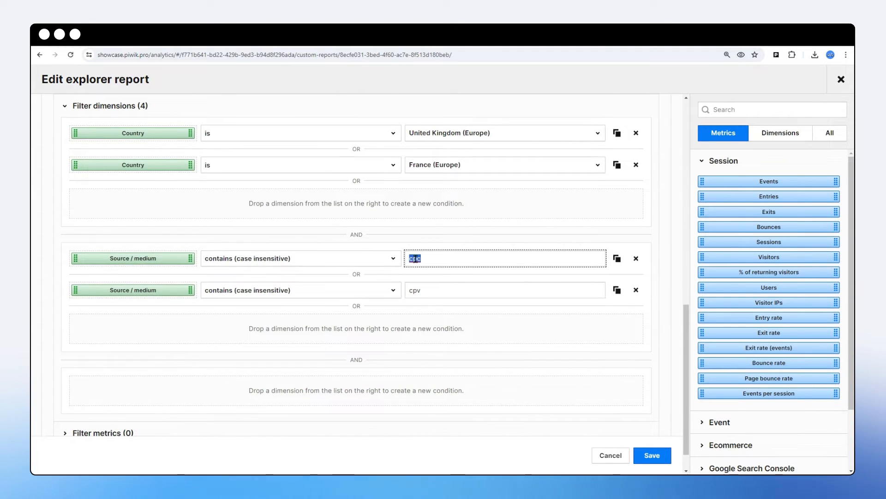
pyautogui.click(289, 259)
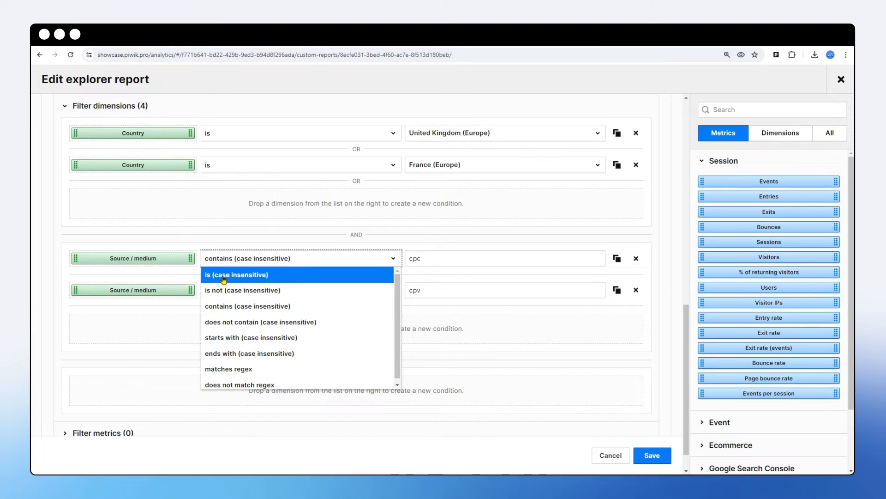
pyautogui.click(251, 238)
pyautogui.click(242, 262)
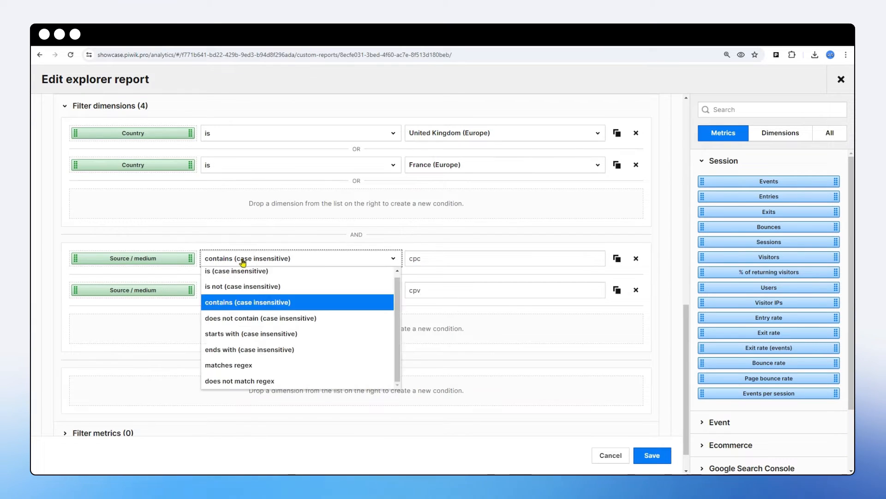
pyautogui.click(234, 273)
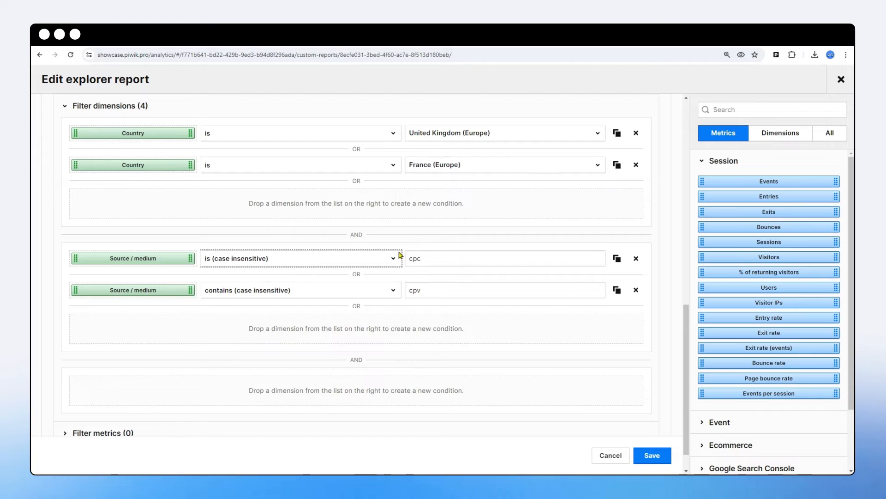
# Remove the "cpv" Source / medium condition from the filter and save the report
pyautogui.click(636, 290)
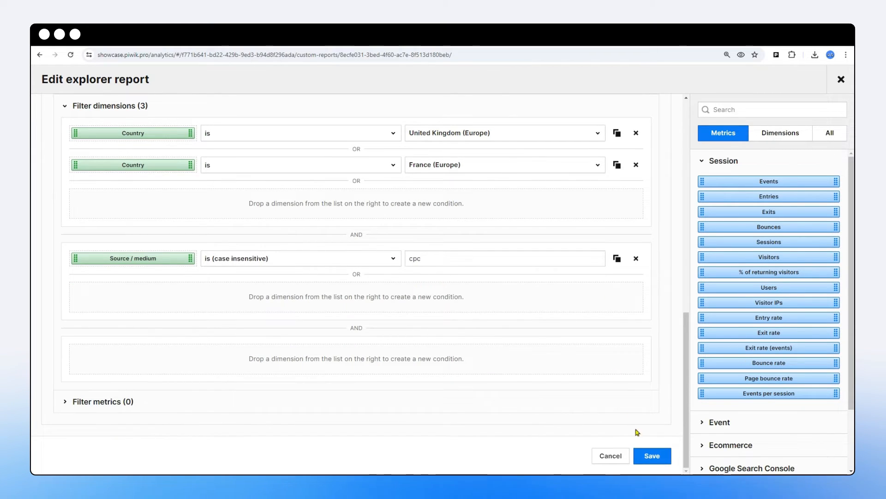
pyautogui.click(646, 456)
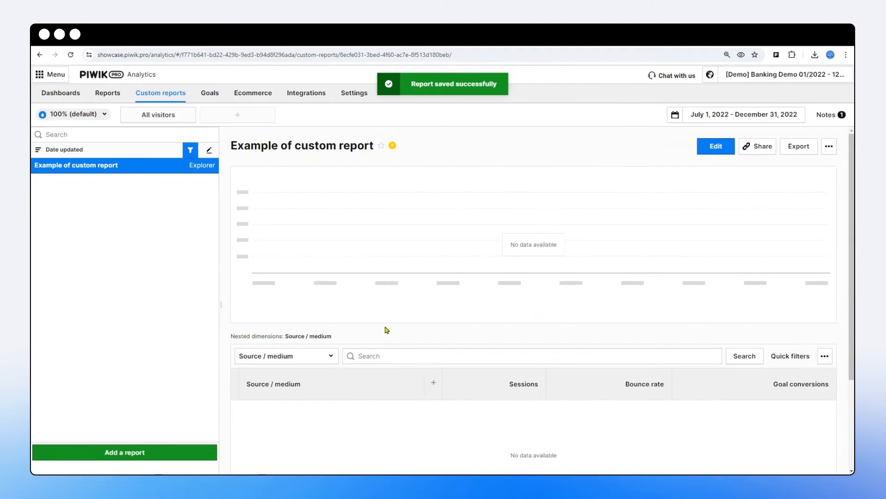
pyautogui.scroll(-3, 386, 329)
pyautogui.scroll(3, 607, 352)
# Reopen the report's editor, set the Source / medium filter value to "banner / cpc", save, and check the filtered entry
pyautogui.click(713, 150)
pyautogui.scroll(-8, 479, 279)
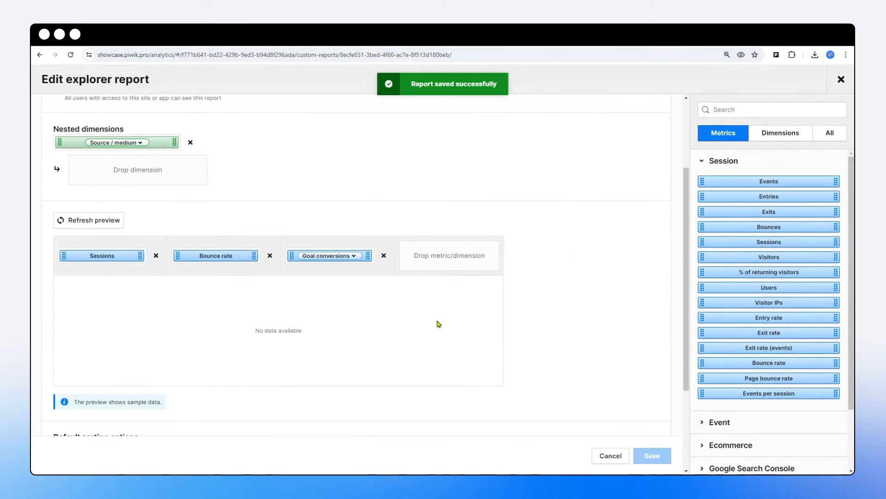
pyautogui.click(416, 385)
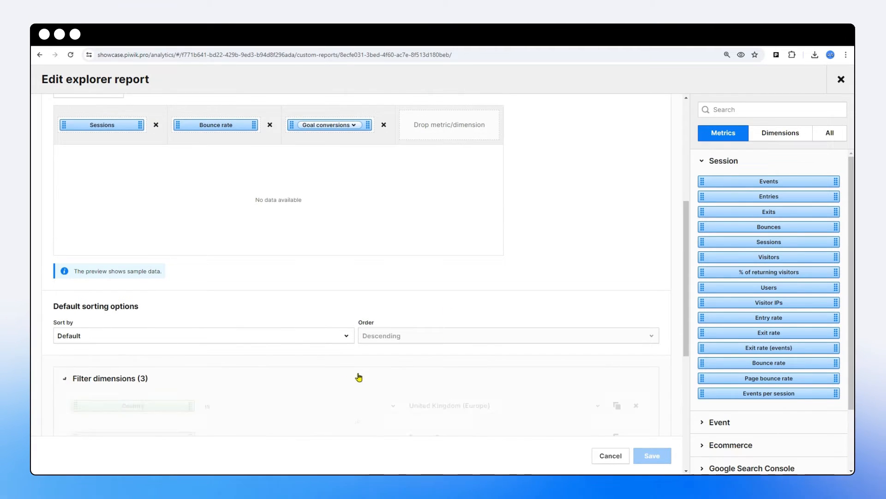
pyautogui.scroll(-3, 386, 365)
pyautogui.click(411, 416)
pyautogui.write('ban')
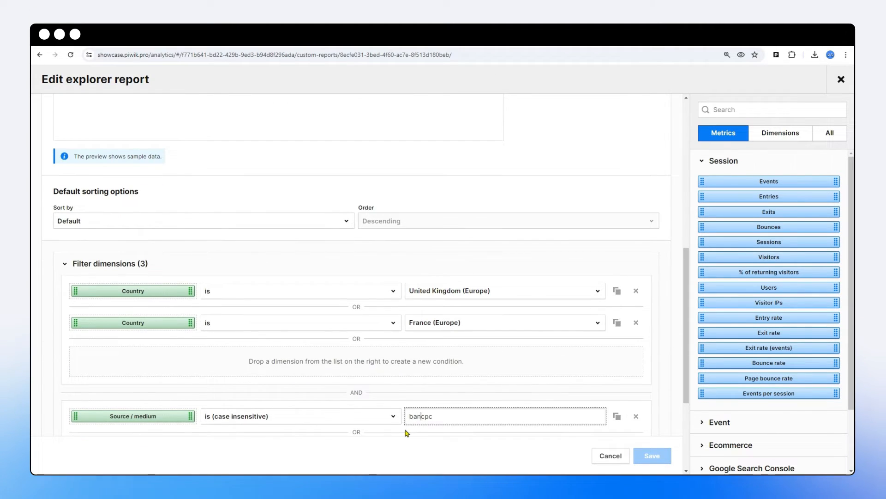
pyautogui.write('ner /')
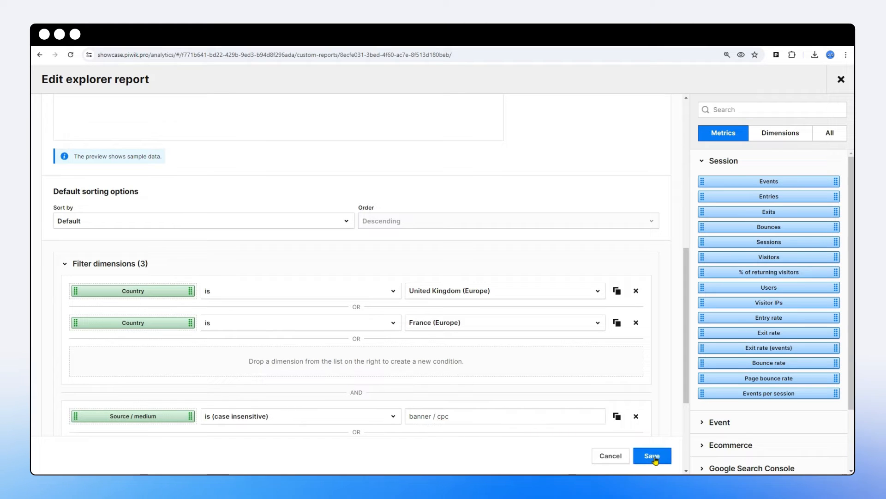
pyautogui.click(653, 456)
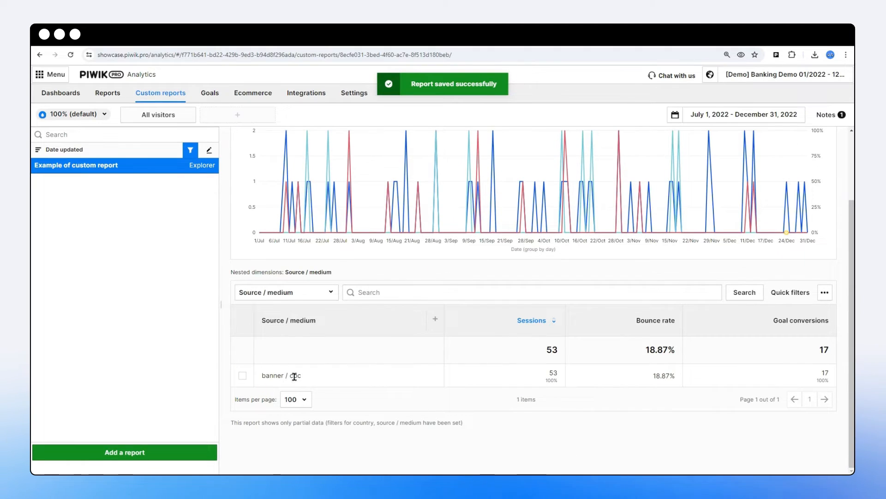
pyautogui.moveTo(263, 376); pyautogui.dragTo(305, 383)
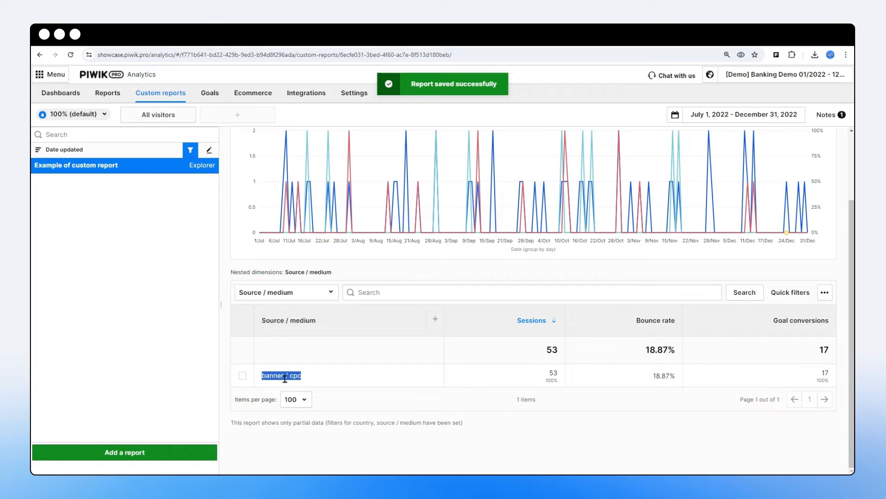
pyautogui.scroll(2, 535, 348)
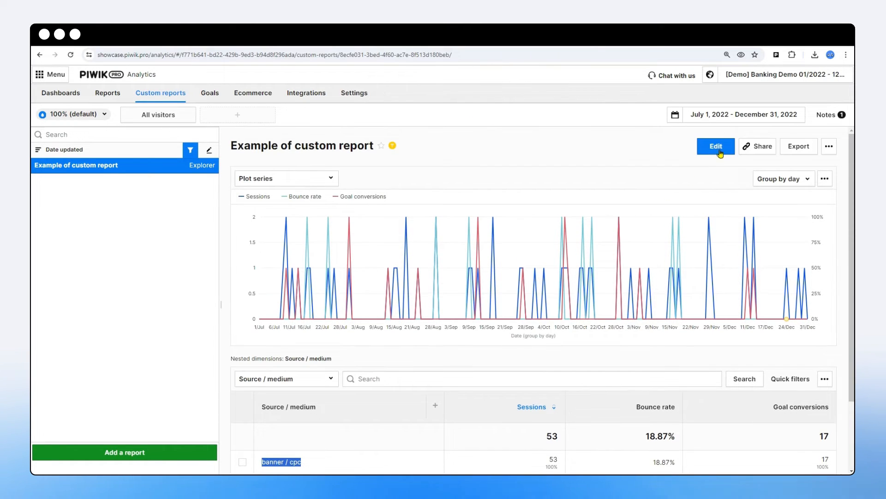
# Edit the report again, insert an extra space before cpc in the Source / medium value, and save
pyautogui.click(716, 147)
pyautogui.scroll(-5, 449, 358)
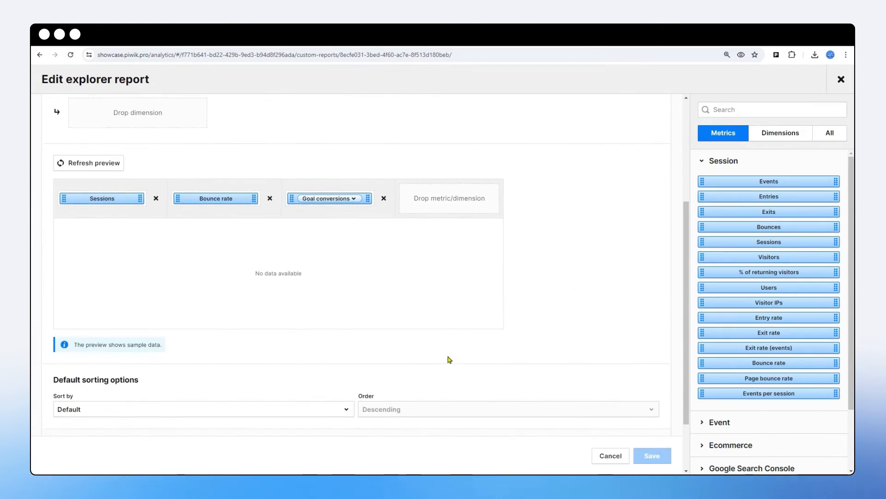
pyautogui.click(266, 380)
pyautogui.scroll(-3, 345, 405)
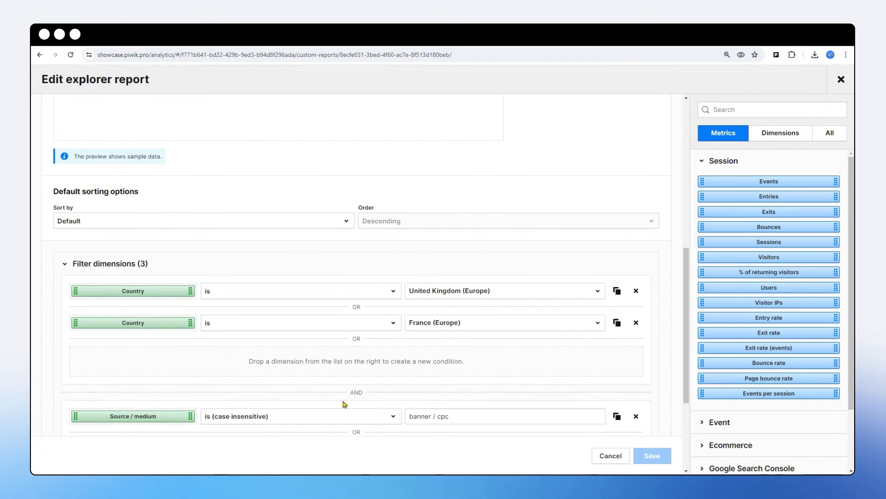
pyautogui.click(433, 416)
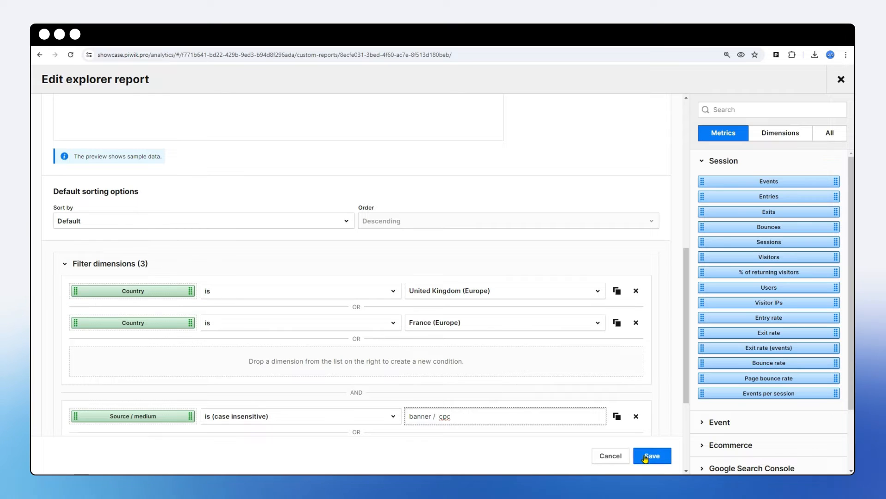
pyautogui.click(645, 457)
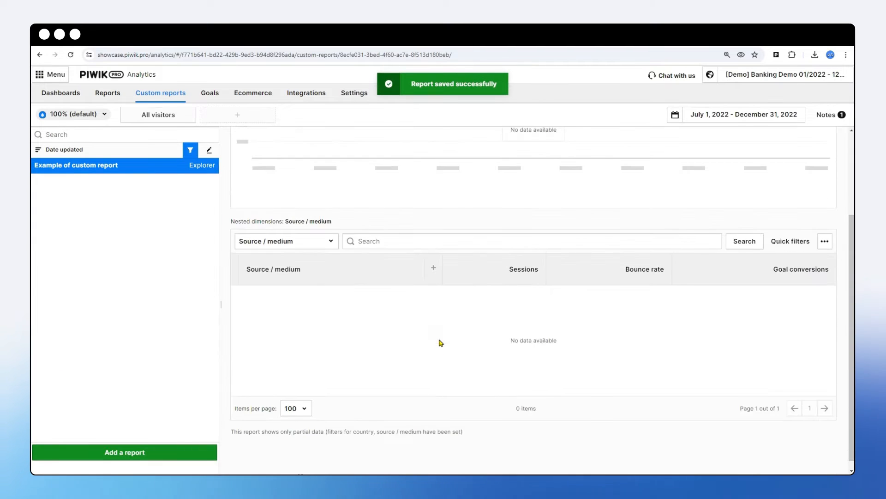
# Reopen the report's editor and remove the extra space so the Source / medium value is "banner / cpc"
pyautogui.scroll(3, 581, 323)
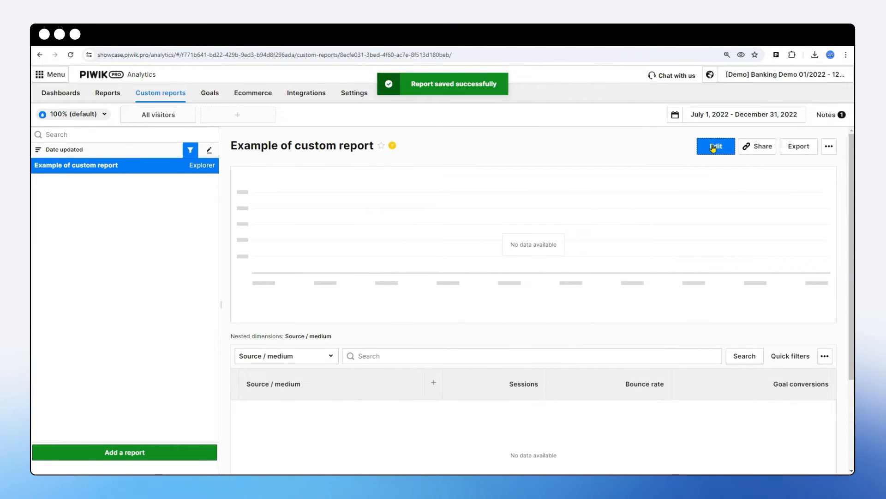
pyautogui.scroll(-5, 550, 331)
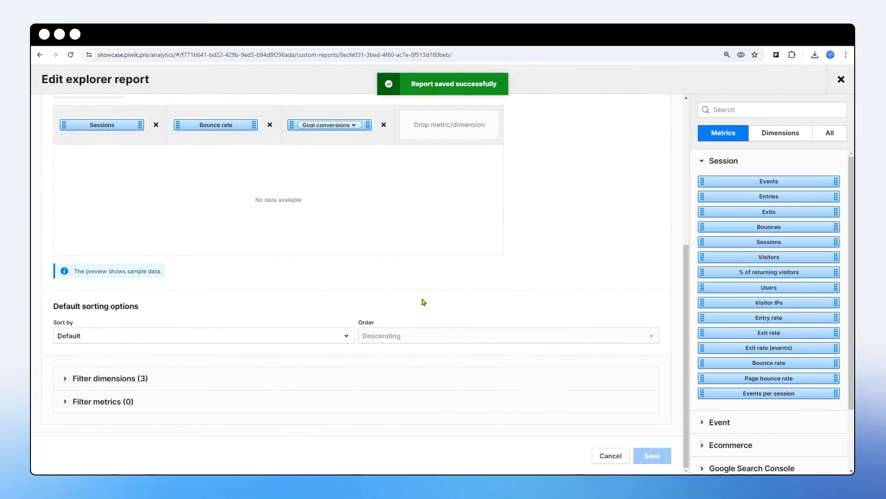
pyautogui.click(281, 383)
pyautogui.scroll(-4, 306, 340)
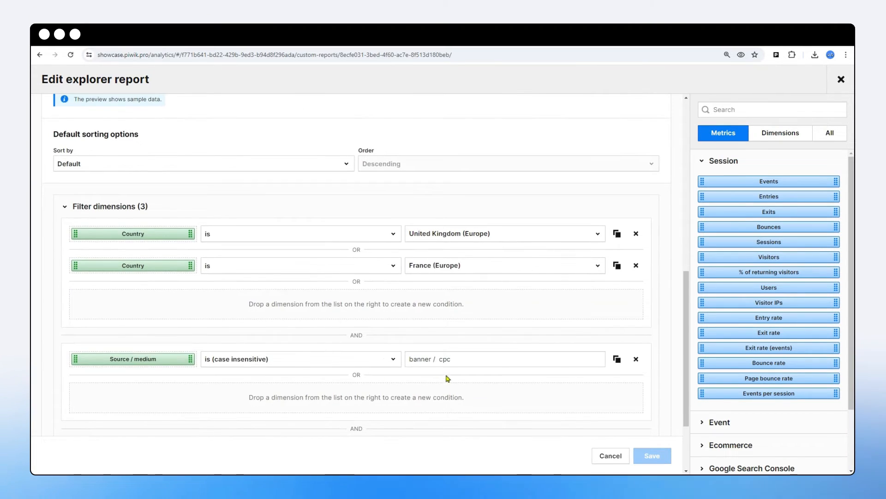
pyautogui.click(439, 360)
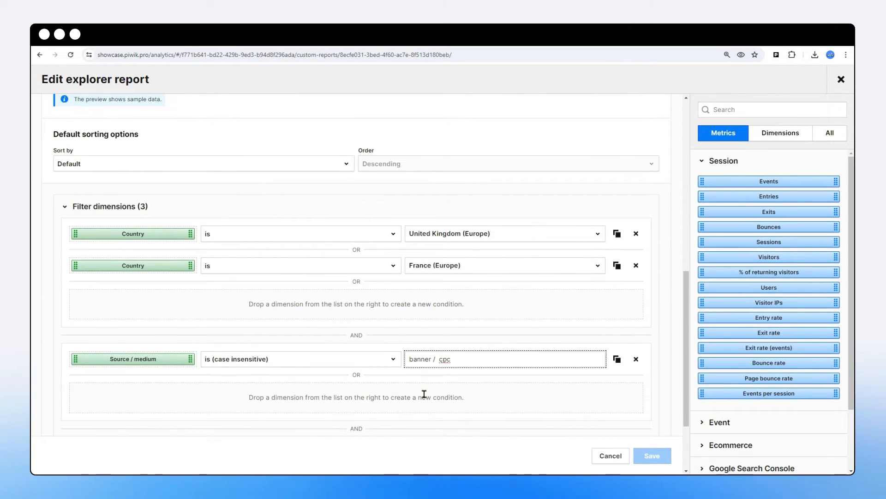
pyautogui.press('BackSpace')
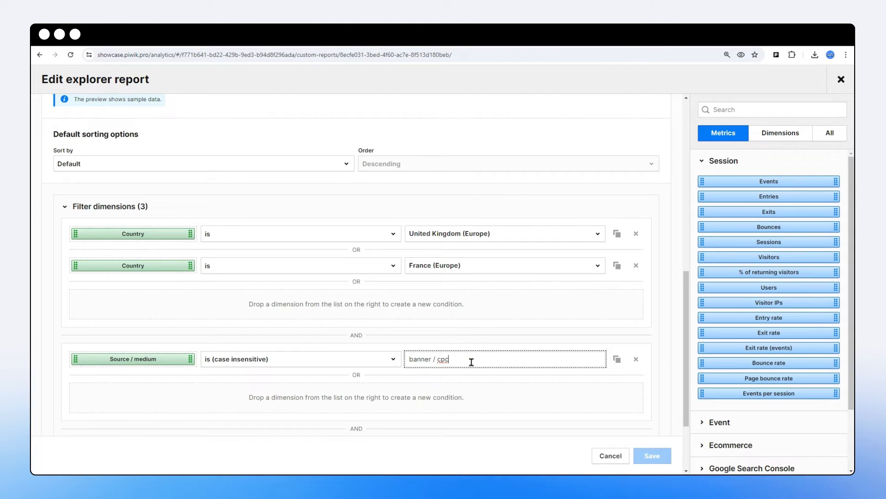
pyautogui.press('BackSpace')
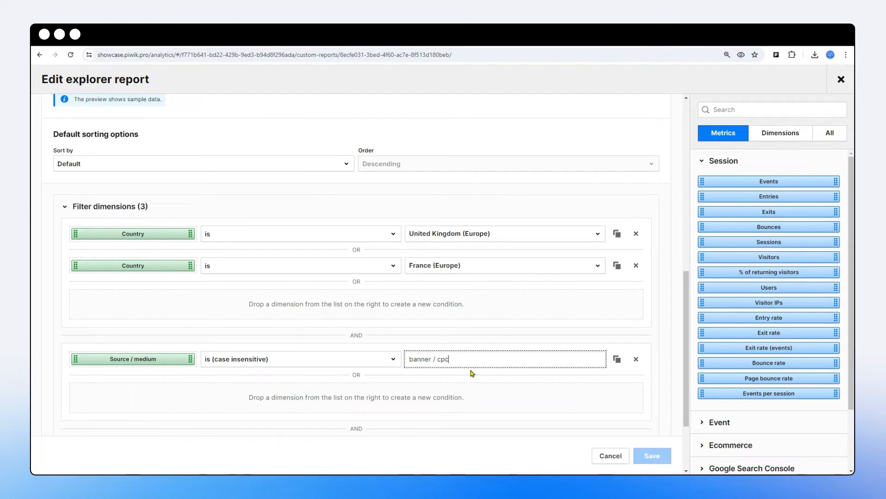
pyautogui.write('deef')
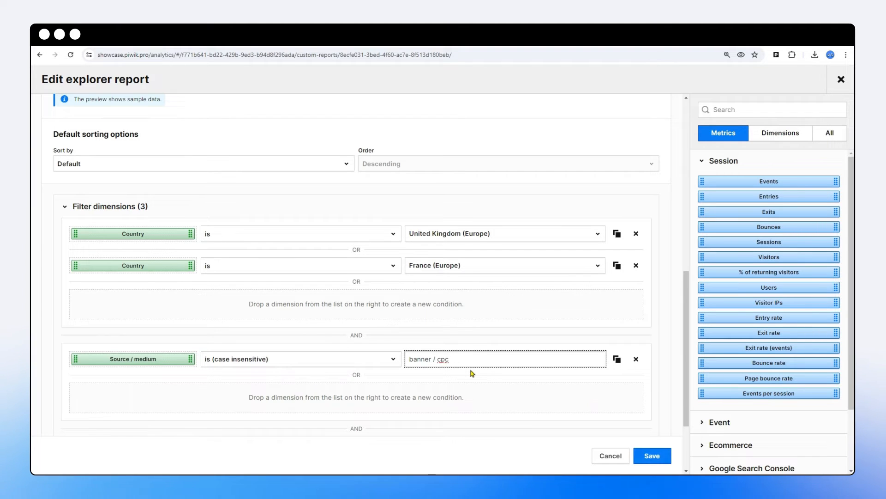
# Change the Source / medium condition to "is not (case insensitive)" for "banner / cpc", save the report, and review the listed sources
pyautogui.click(349, 365)
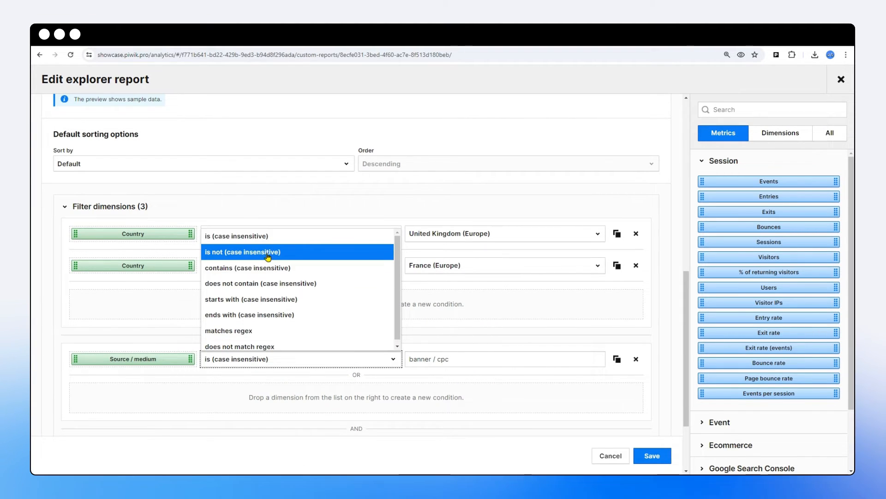
pyautogui.click(268, 252)
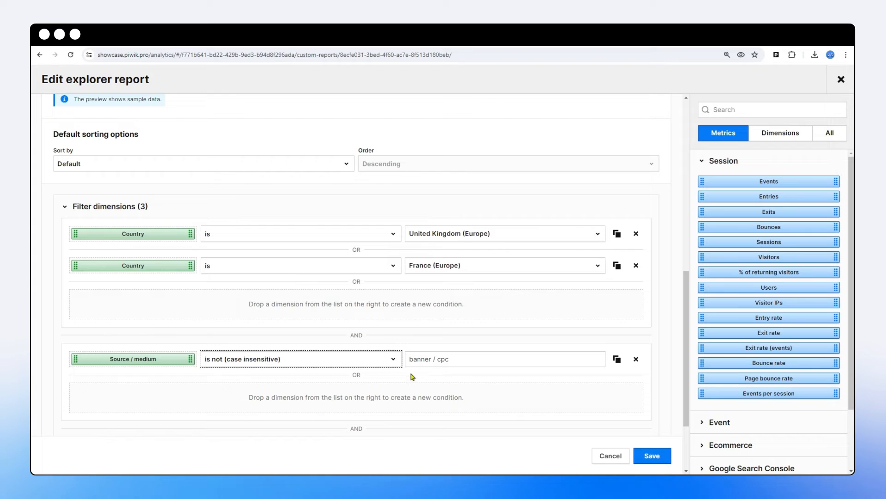
pyautogui.click(652, 455)
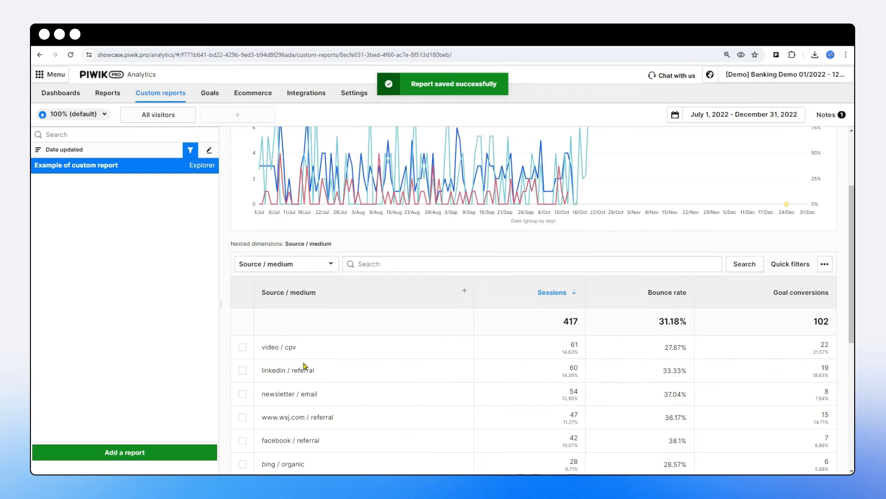
pyautogui.scroll(-3, 287, 322)
pyautogui.scroll(-5, 289, 316)
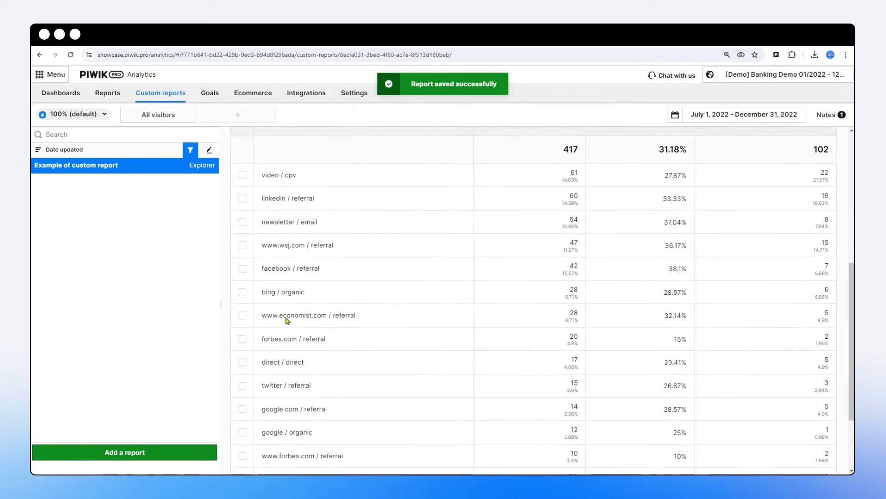
pyautogui.scroll(10, 314, 368)
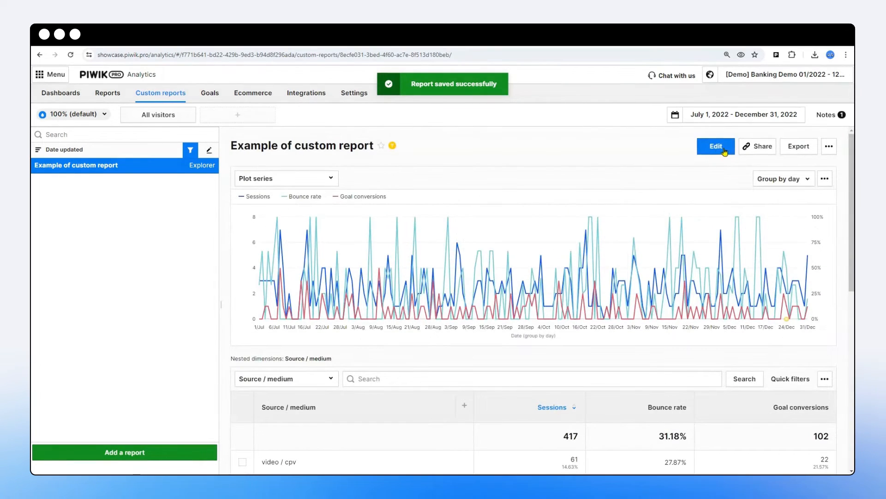
# Edit the report so the Source / medium condition is "does not contain (case insensitive)" with value "cpc", save, and review the entries
pyautogui.click(721, 149)
pyautogui.click(321, 383)
pyautogui.scroll(-5, 322, 378)
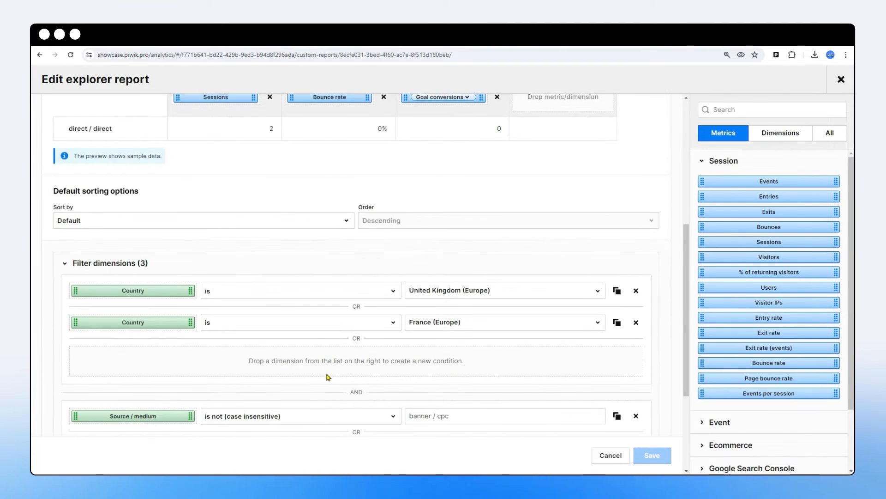
pyautogui.click(293, 332)
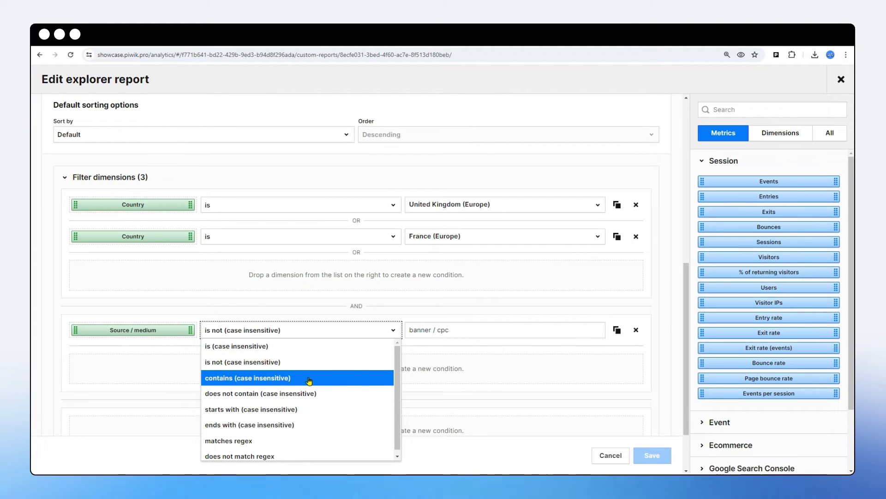
pyautogui.click(250, 396)
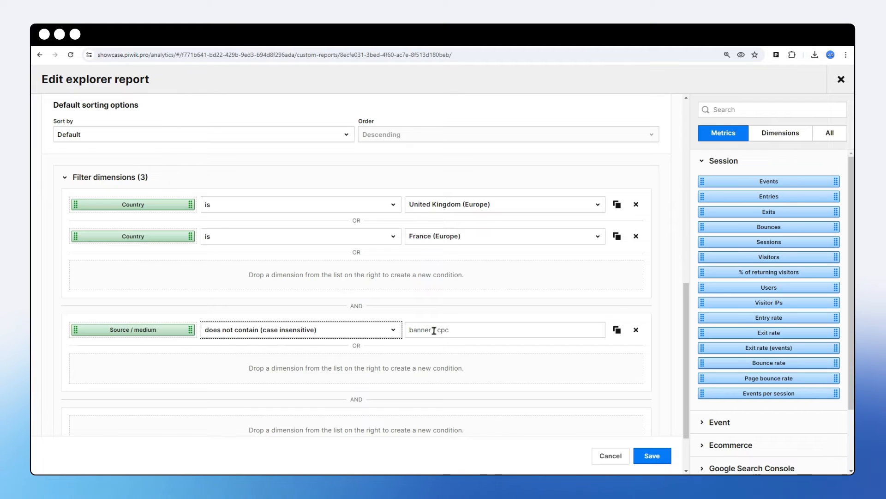
pyautogui.moveTo(439, 329); pyautogui.dragTo(366, 326)
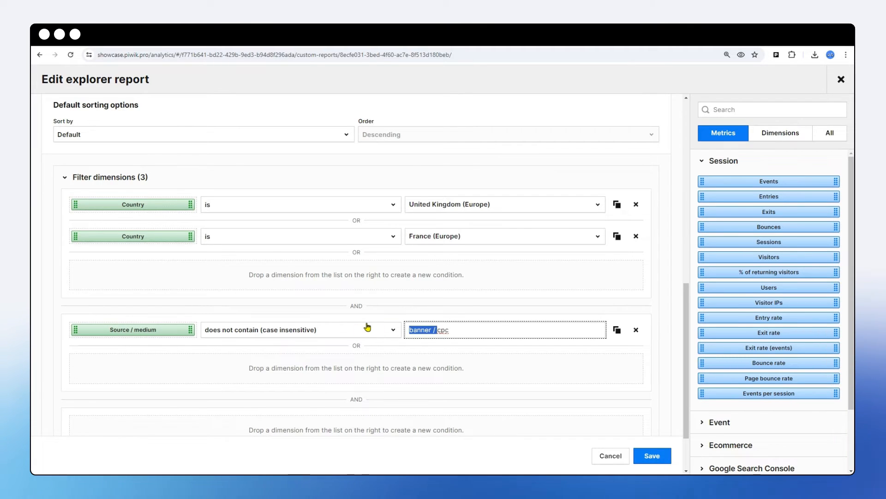
pyautogui.press('BackSpace')
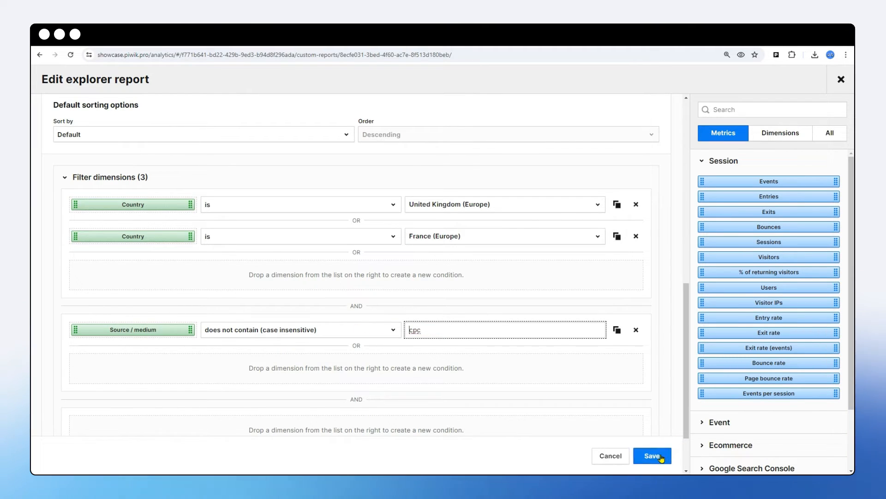
pyautogui.click(652, 456)
pyautogui.scroll(-10, 470, 371)
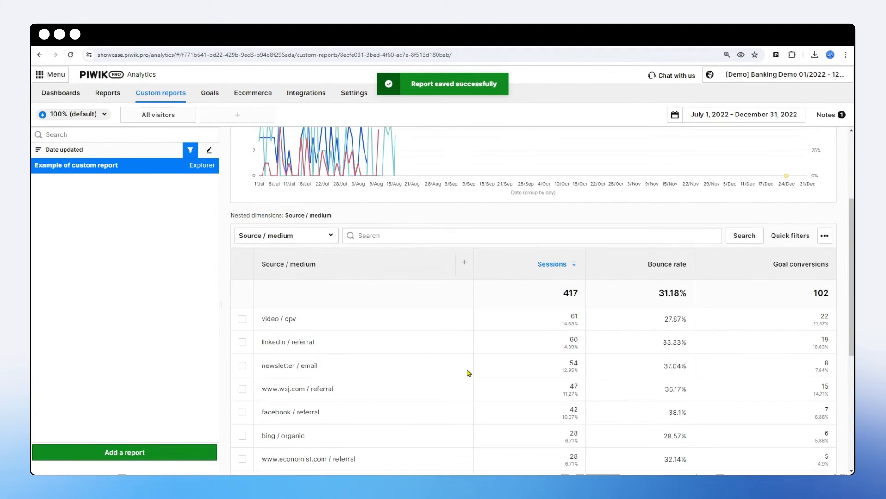
pyautogui.scroll(10, 312, 355)
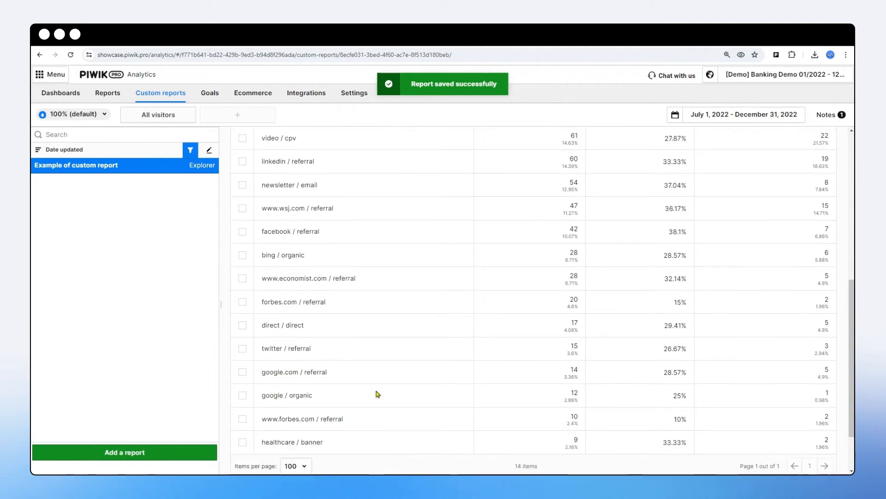
# Edit the report so the Source / medium condition is "starts with (case insensitive)" with value "banner", save, and check the table
pyautogui.click(710, 153)
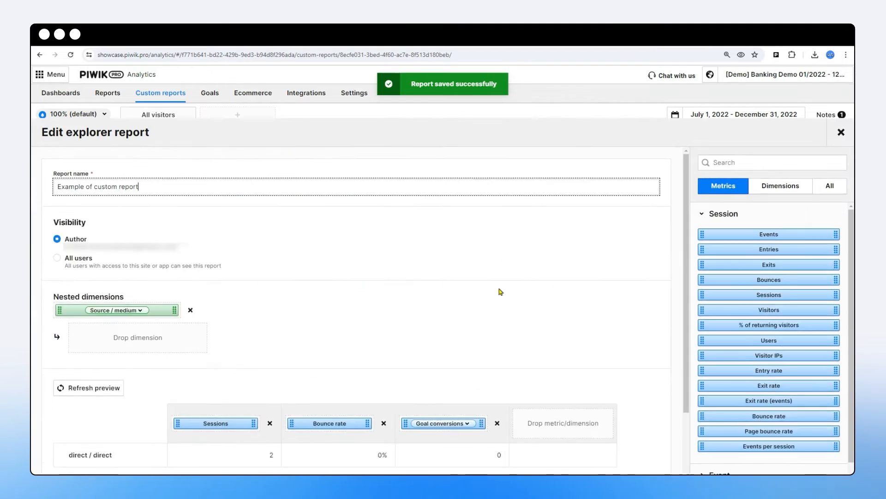
pyautogui.scroll(-10, 364, 374)
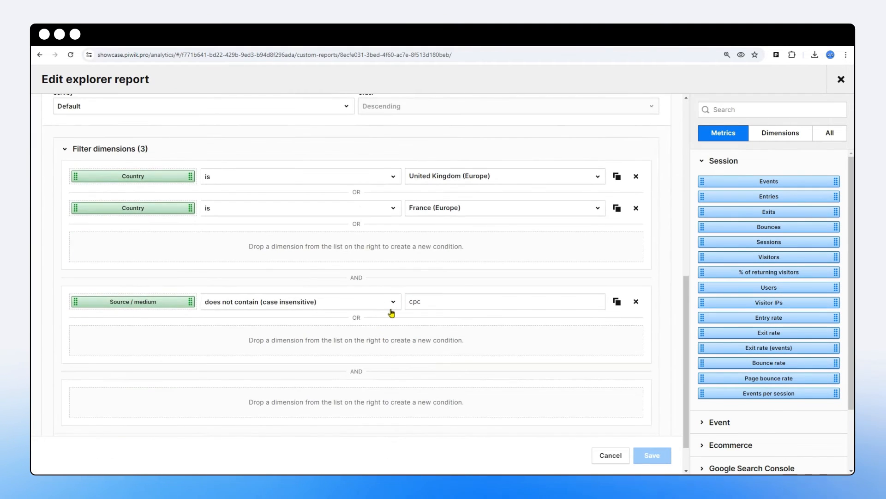
pyautogui.click(378, 305)
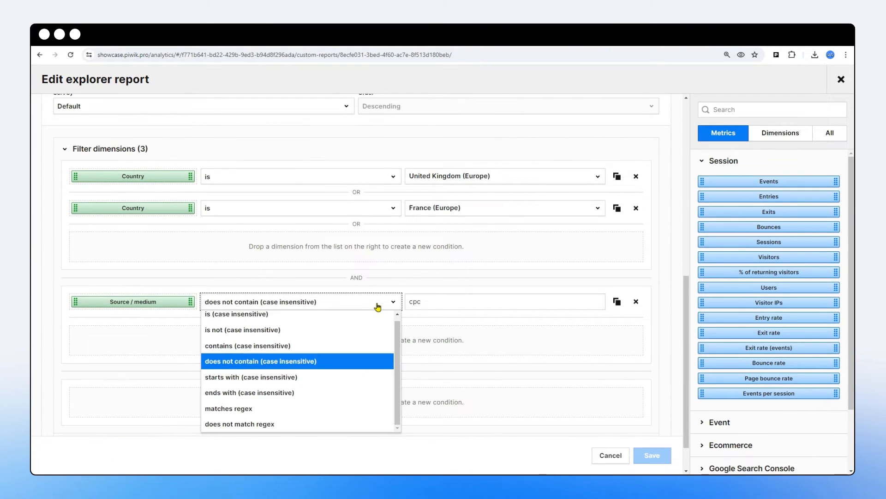
pyautogui.click(336, 377)
pyautogui.doubleClick(423, 301)
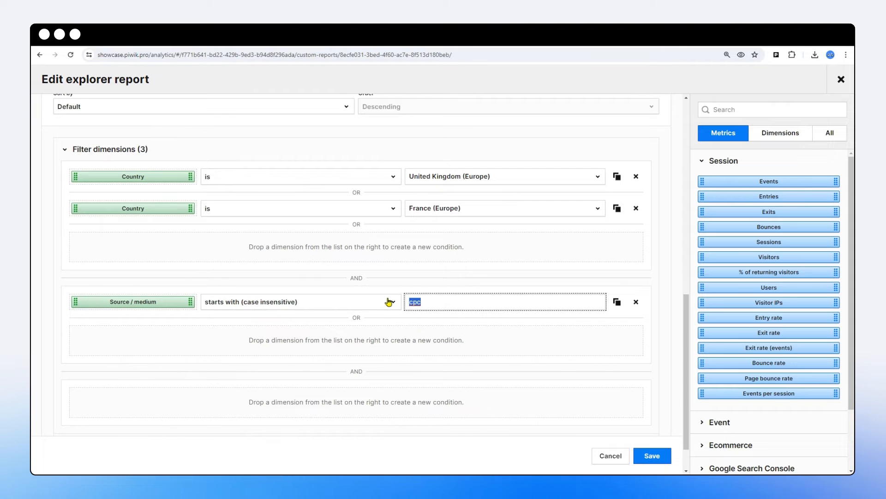
pyautogui.write('banner')
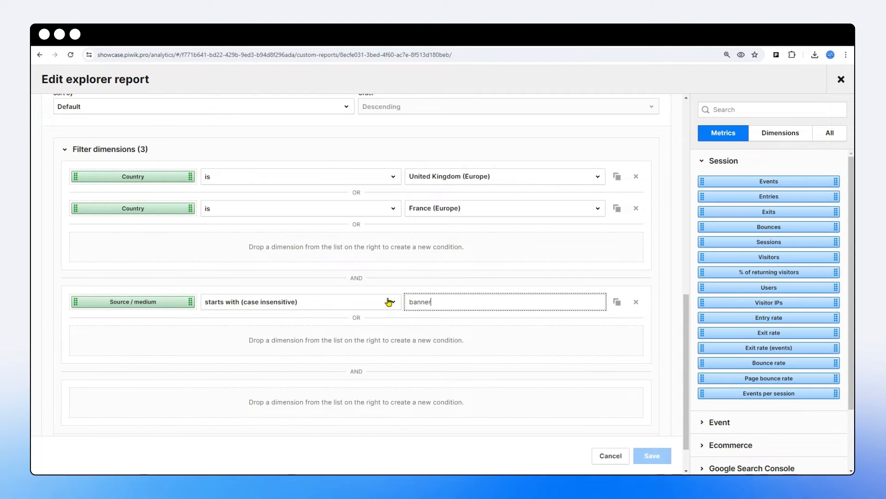
pyautogui.click(652, 455)
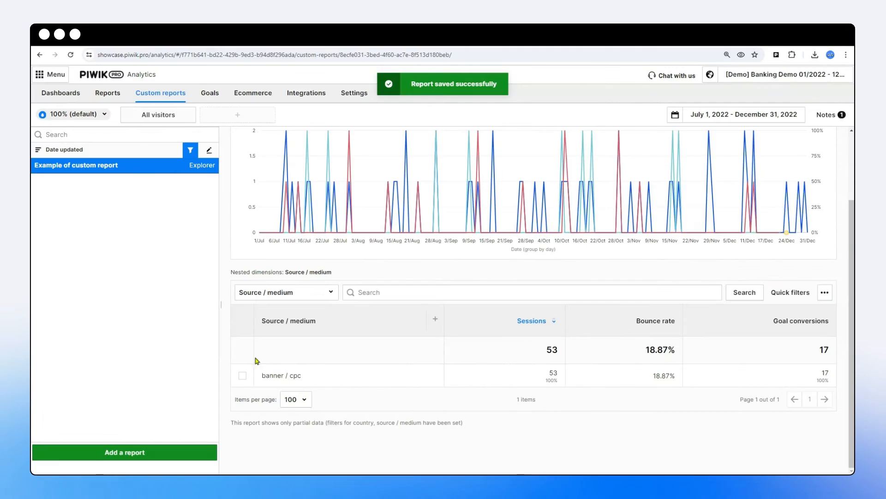
pyautogui.scroll(3, 576, 385)
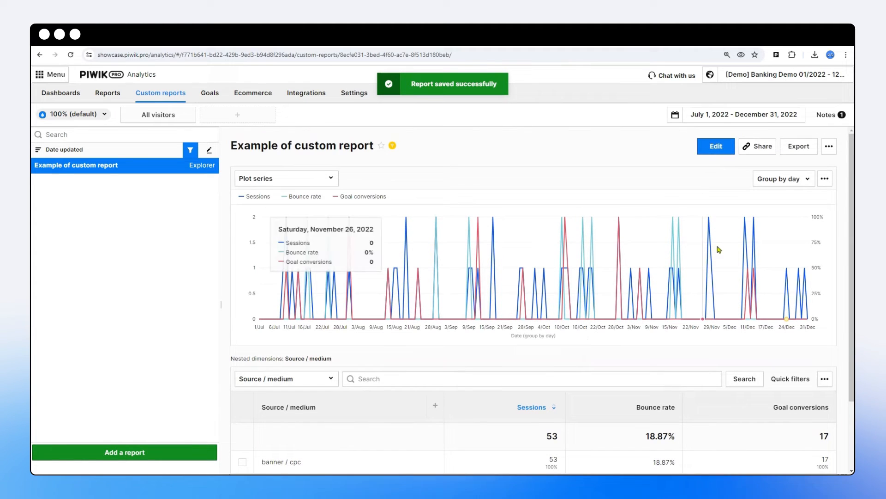
# Reopen the report's editor, set the Source / medium "starts with" value to "cpc", and save the report
pyautogui.click(716, 147)
pyautogui.scroll(-5, 377, 406)
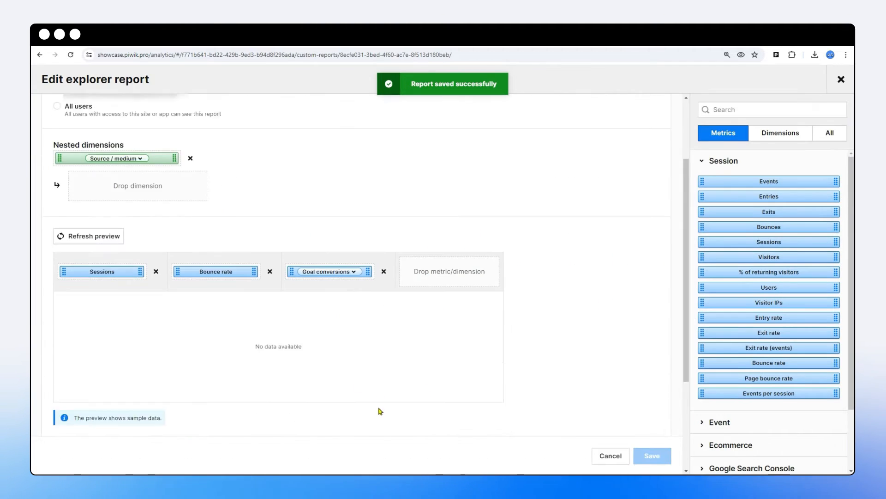
pyautogui.click(338, 390)
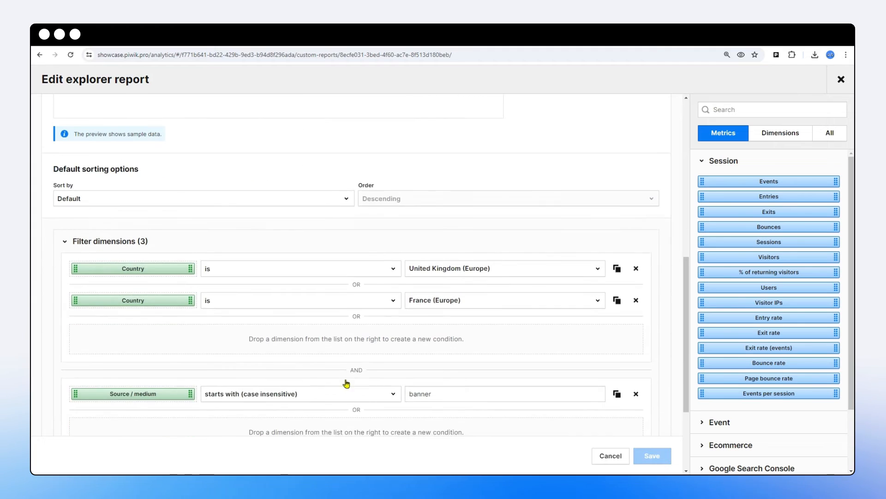
pyautogui.moveTo(440, 386); pyautogui.dragTo(368, 388)
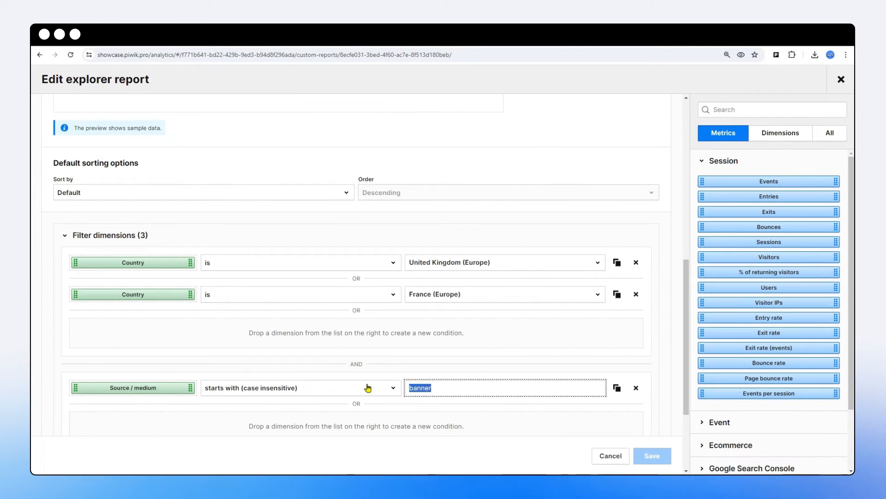
pyautogui.write('cp')
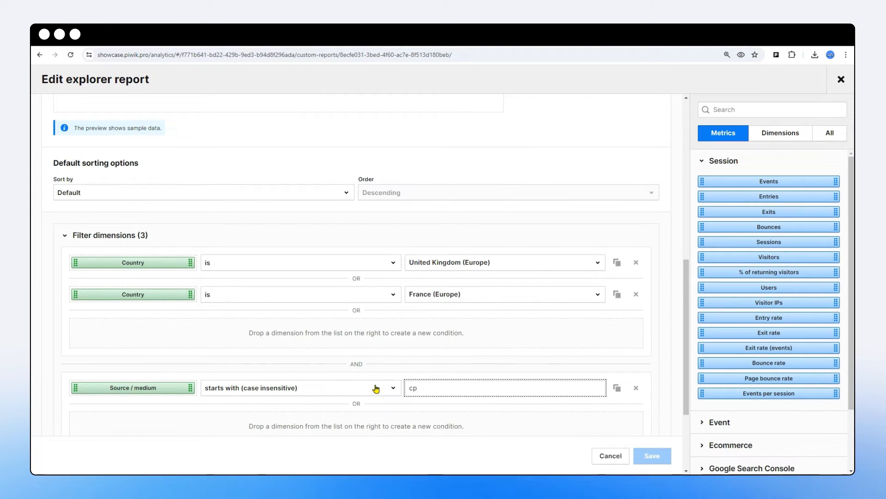
pyautogui.write('c')
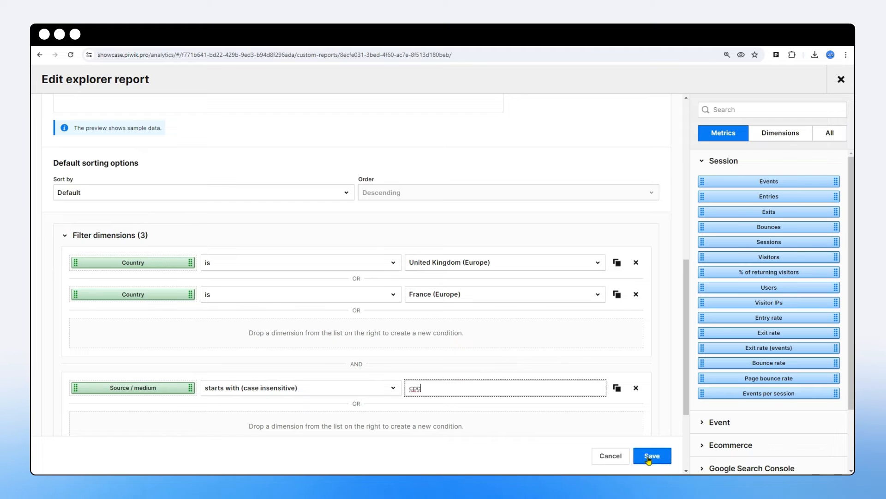
pyautogui.click(652, 456)
pyautogui.scroll(3, 590, 374)
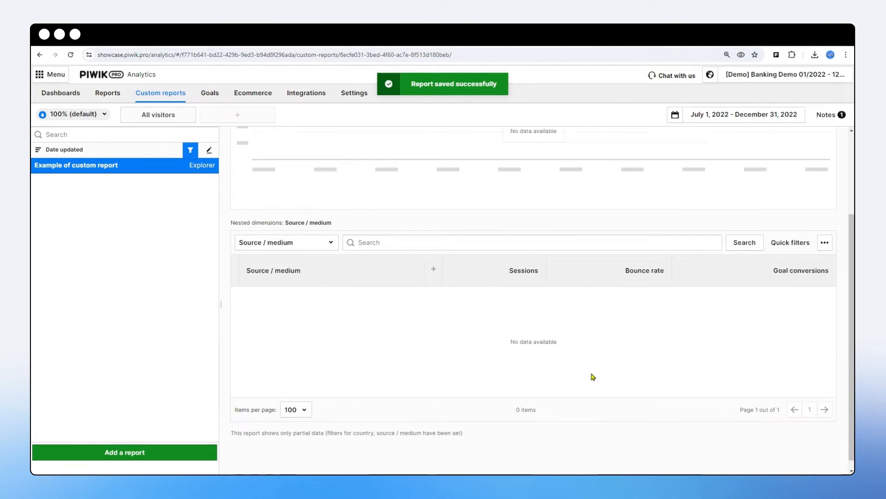
# Reopen the report's editor, set the Source / medium "starts with" value to "b", and save the report
pyautogui.click(716, 146)
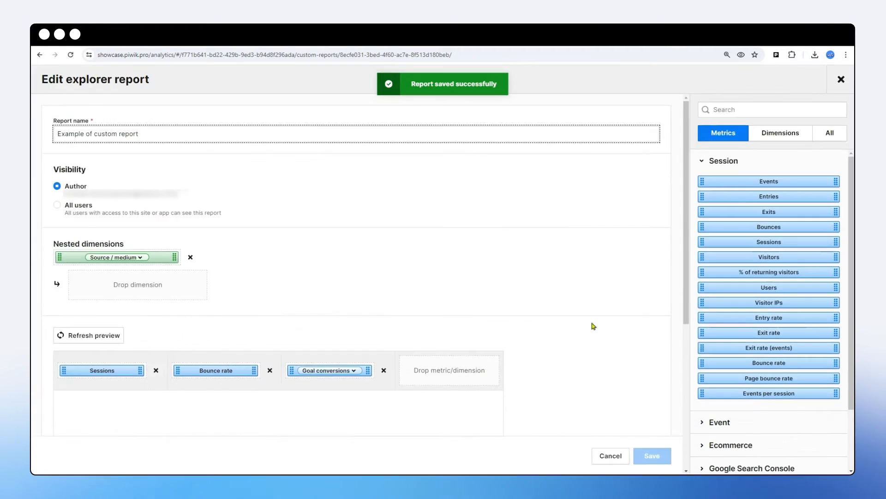
pyautogui.scroll(-4, 429, 356)
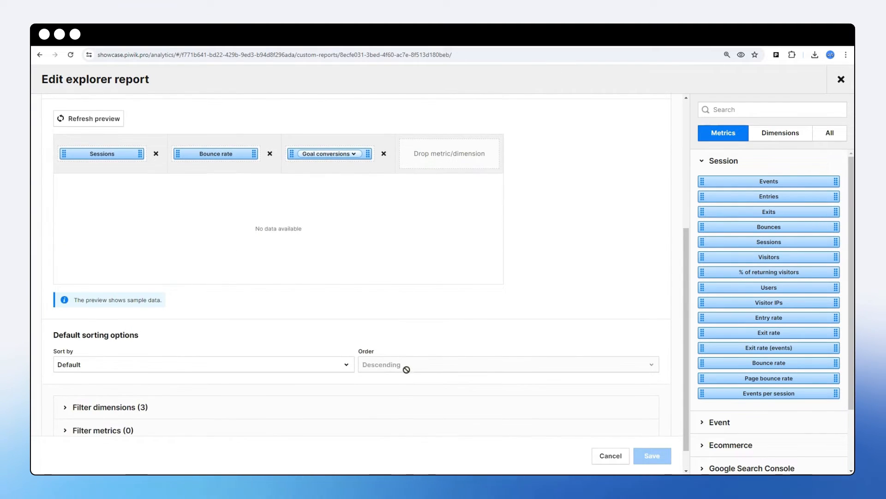
pyautogui.click(402, 404)
pyautogui.scroll(-5, 412, 393)
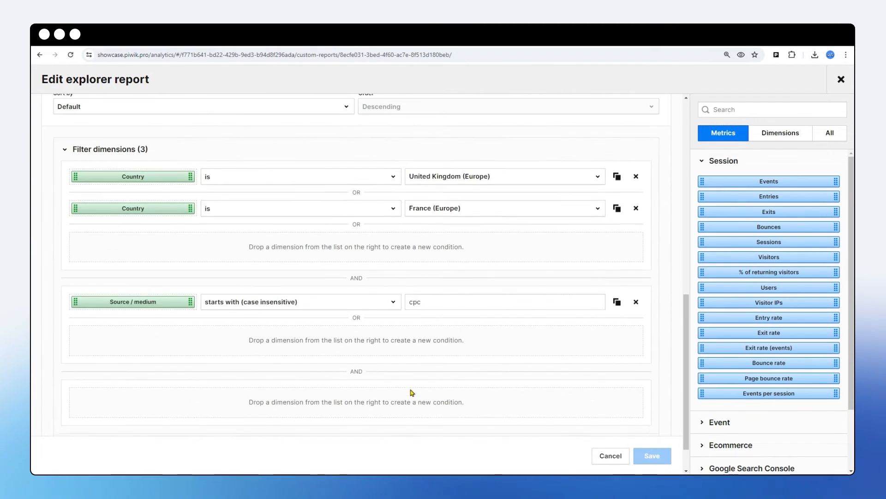
pyautogui.doubleClick(420, 303)
pyautogui.write('b')
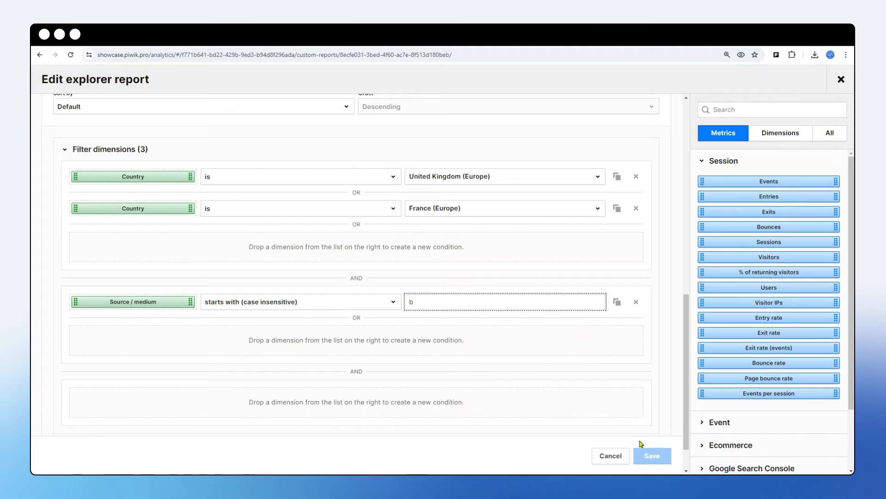
pyautogui.click(645, 458)
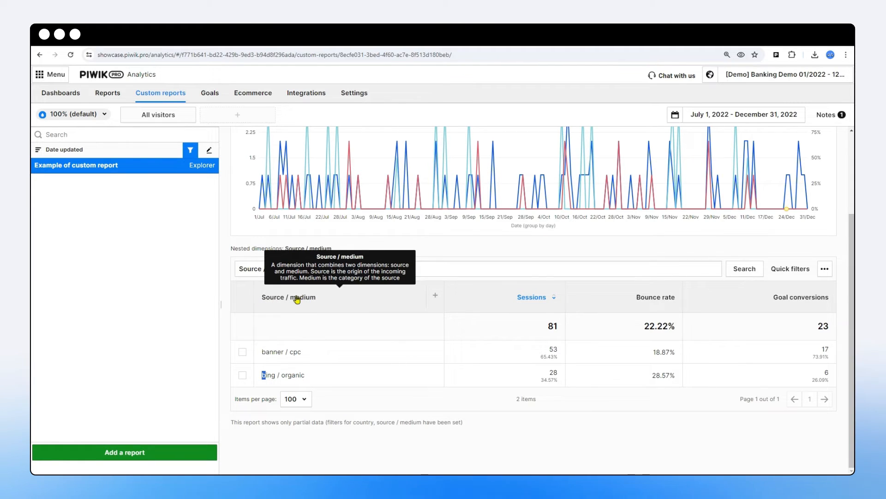
# Open the Pages report in the Behavior group of the standard reports and bring up its Page URL table
pyautogui.click(108, 93)
pyautogui.scroll(-5, 129, 302)
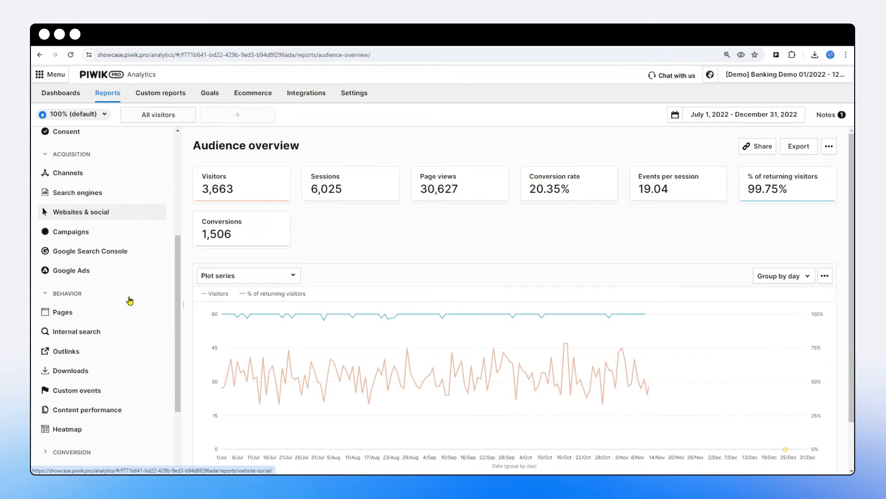
pyautogui.click(117, 316)
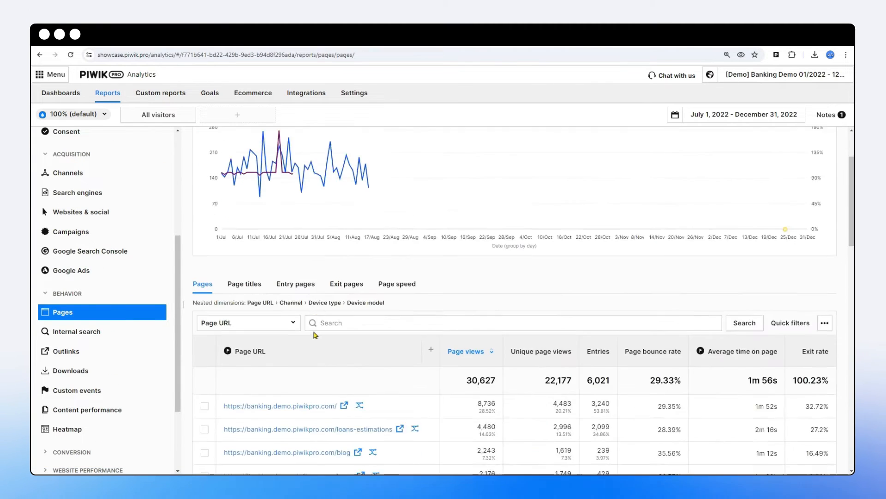
pyautogui.scroll(-3, 294, 324)
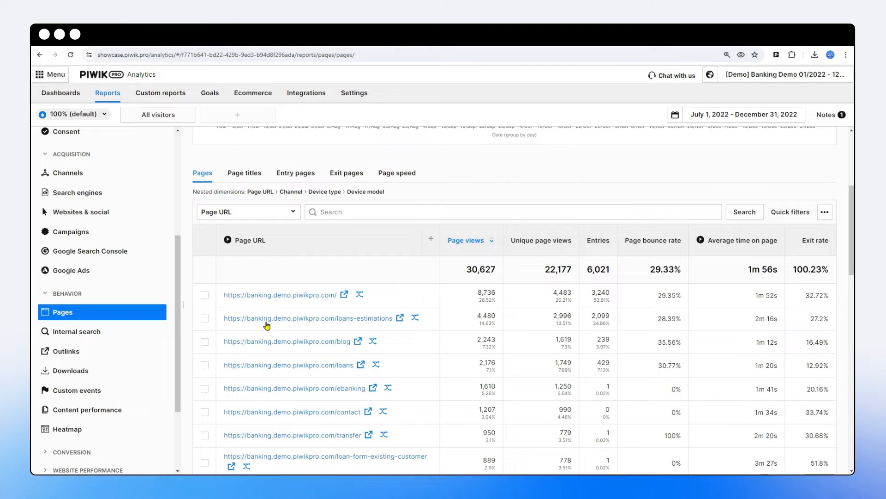
pyautogui.moveTo(220, 350); pyautogui.dragTo(329, 352)
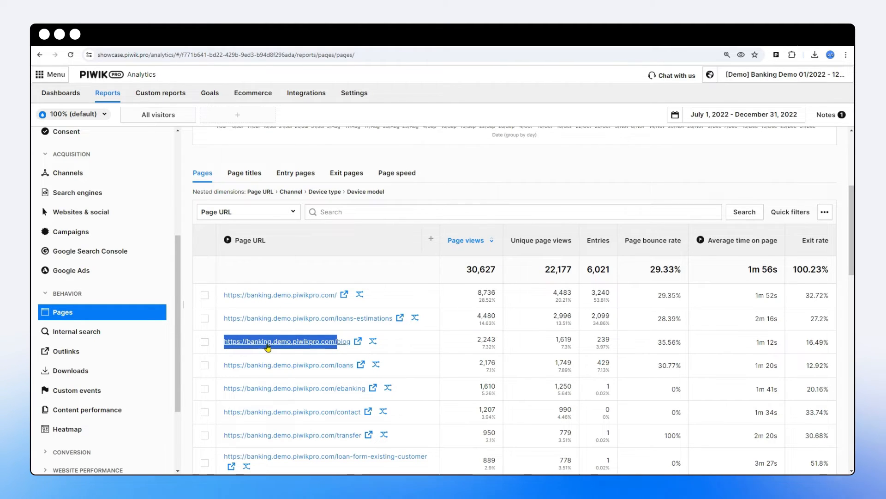
pyautogui.scroll(-5, 312, 353)
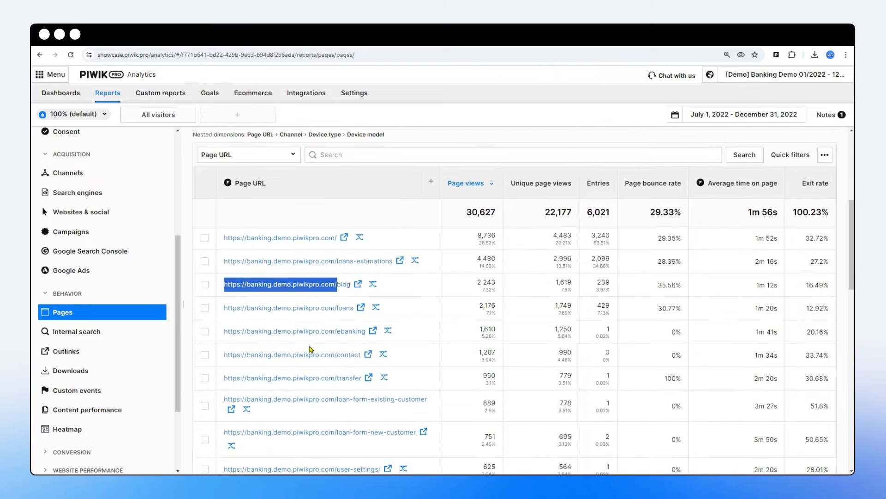
pyautogui.scroll(-1, 315, 344)
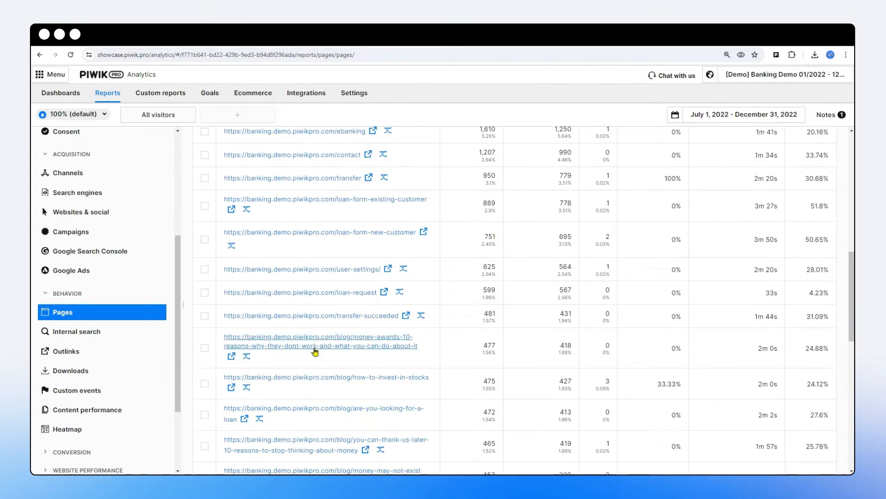
pyautogui.moveTo(224, 340); pyautogui.dragTo(353, 344)
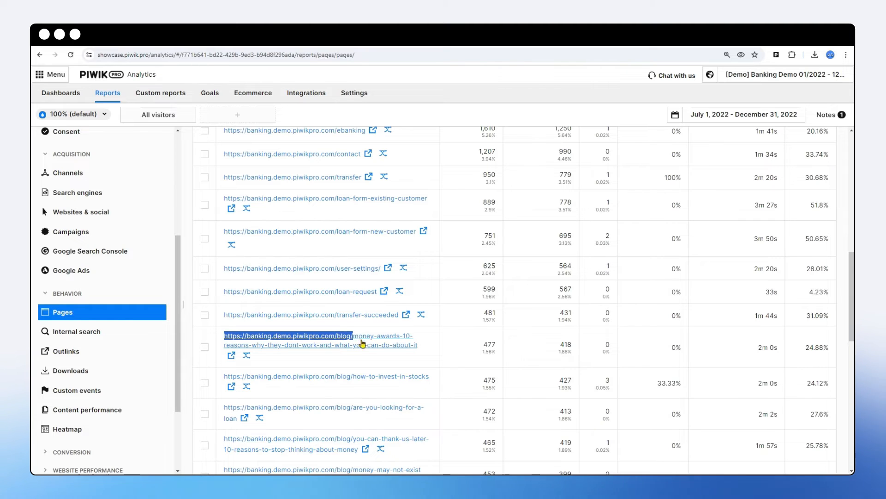
# Look over the blog page URLs in the Pages report and switch to the custom reports
pyautogui.scroll(-1, 372, 398)
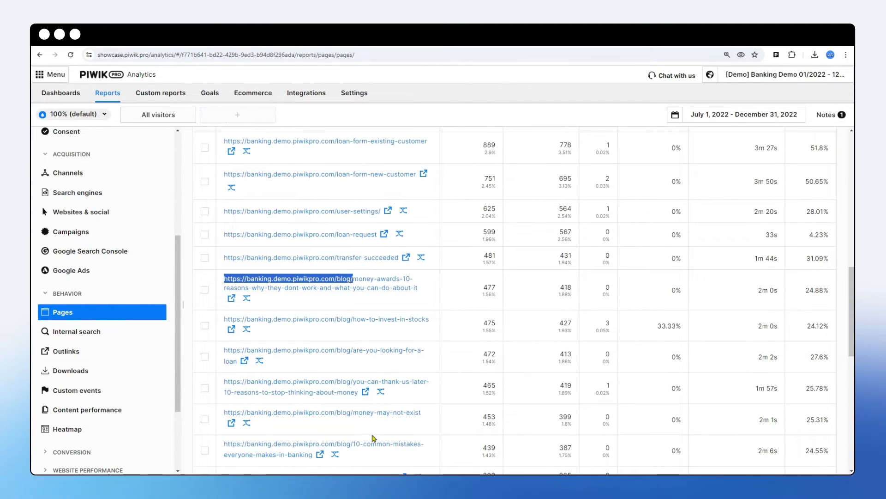
pyautogui.scroll(1, 367, 360)
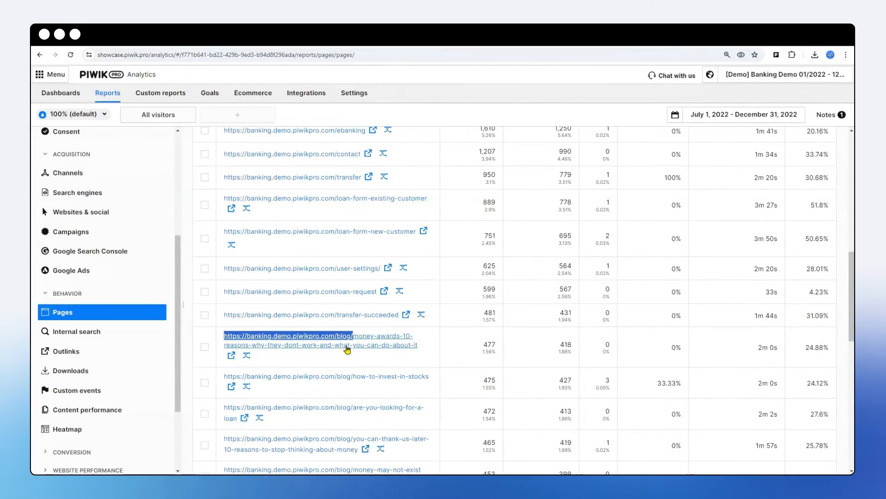
pyautogui.scroll(5, 346, 351)
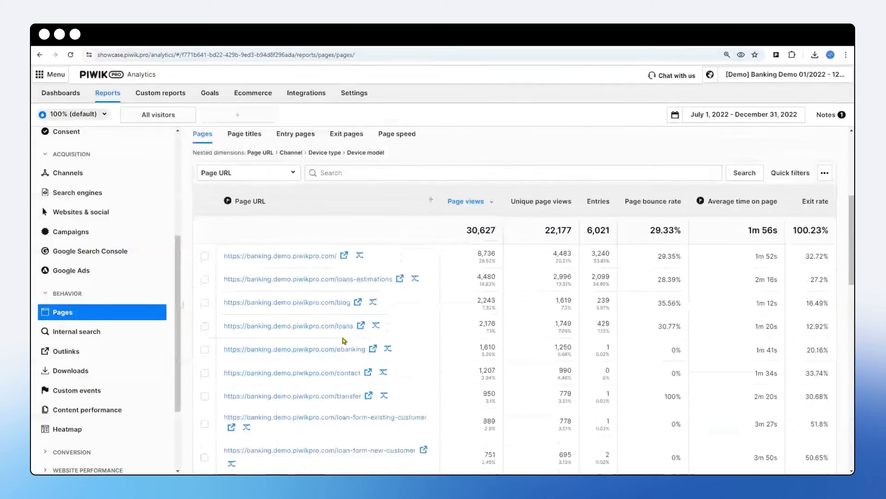
pyautogui.click(161, 93)
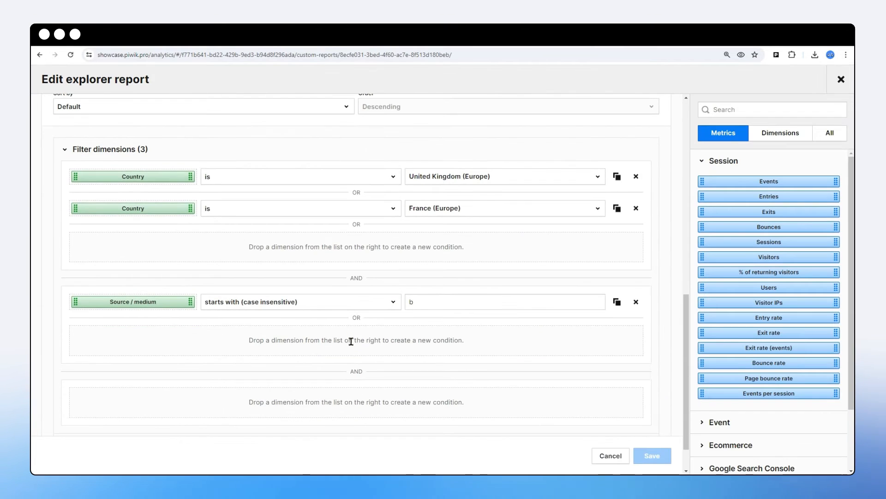
# Set the Source / medium filter condition to "ends with (case insensitive)" cpc and save the report
pyautogui.click(332, 306)
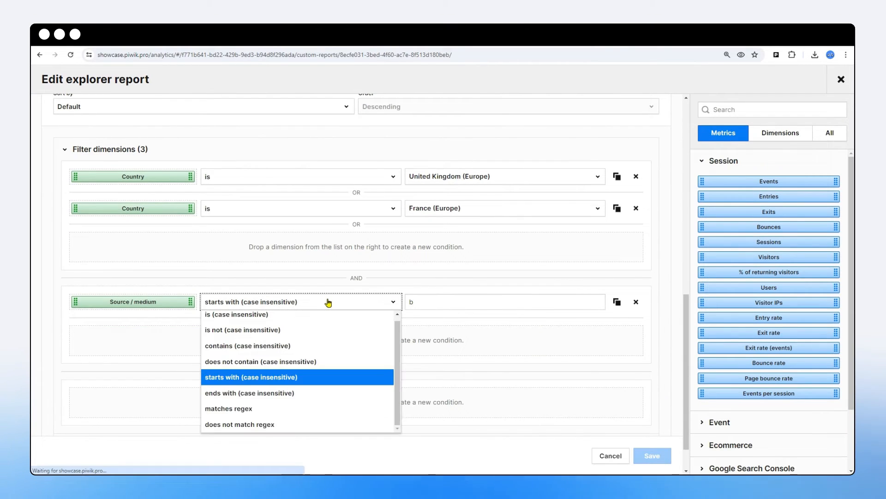
pyautogui.click(315, 393)
pyautogui.press('Tab')
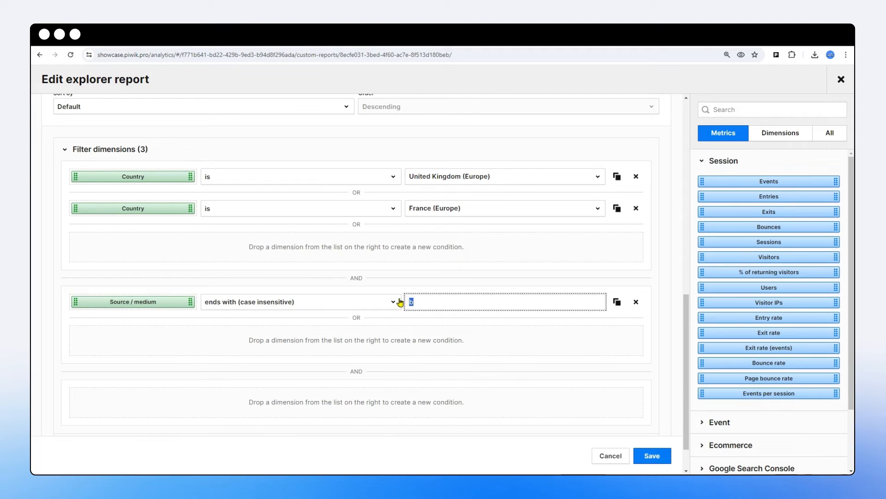
pyautogui.write('cpc')
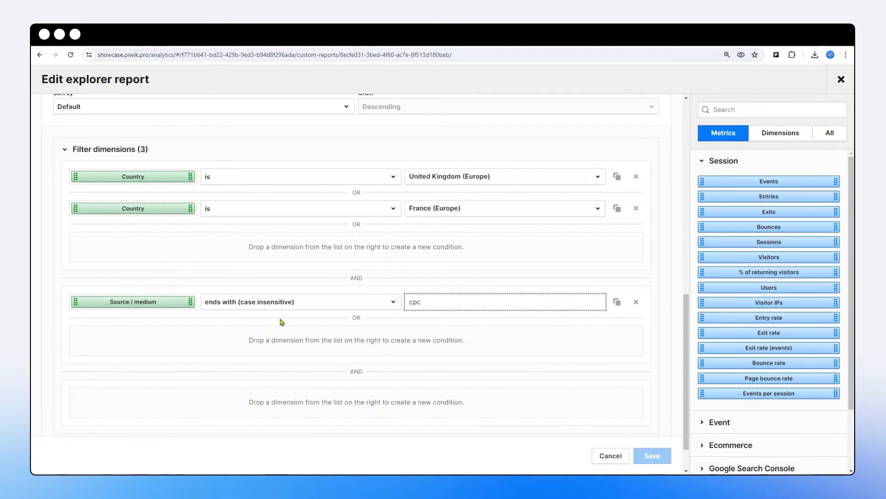
pyautogui.click(663, 452)
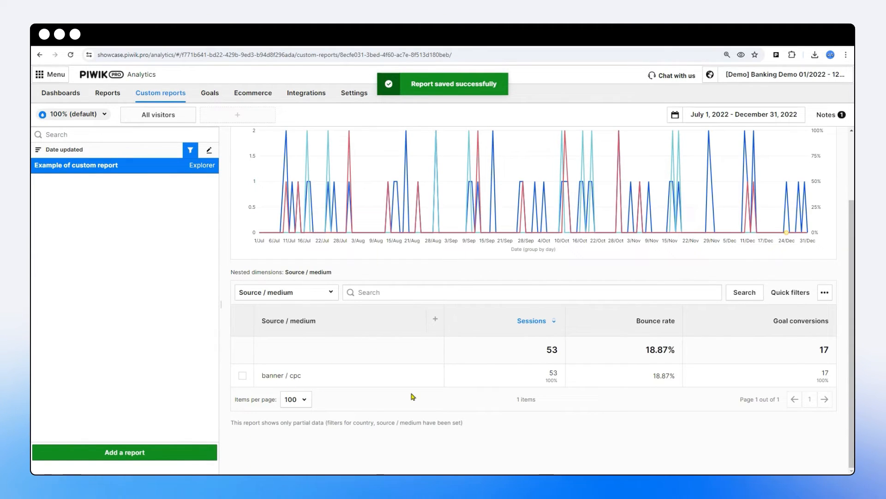
# Reopen the custom report for editing, change the Source / medium filter value to a, and save the report
pyautogui.scroll(2, 441, 402)
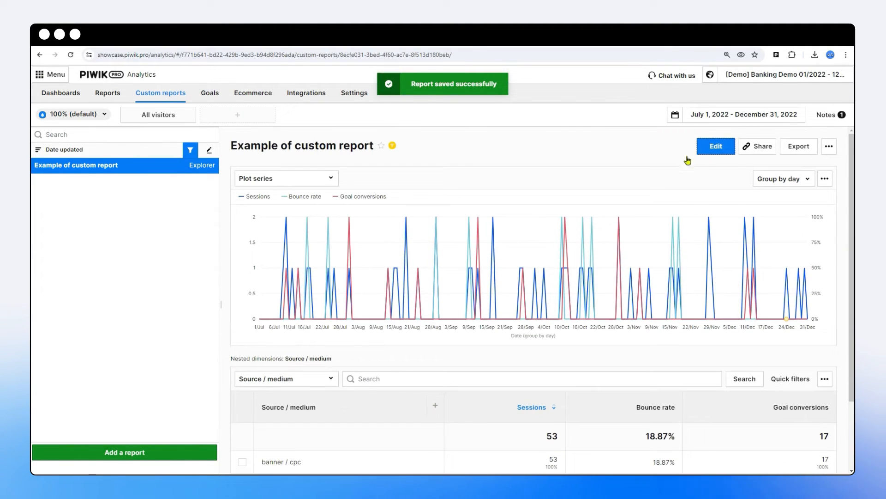
pyautogui.click(717, 146)
pyautogui.scroll(-5, 420, 386)
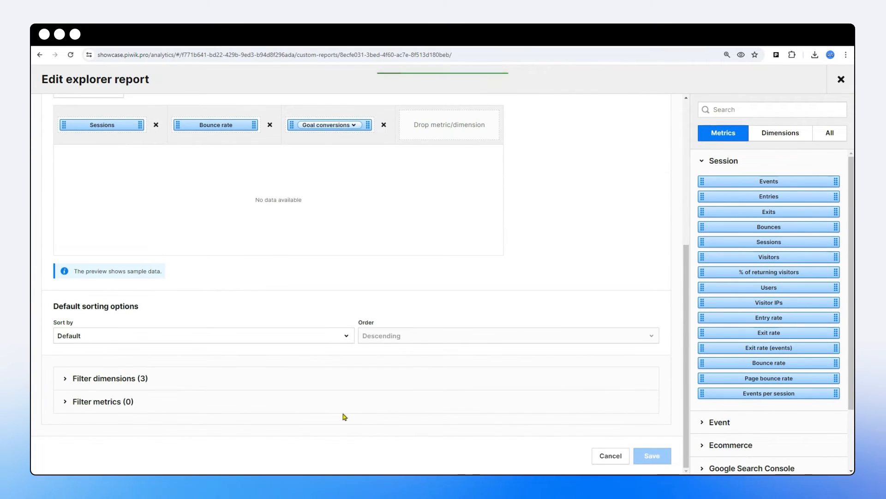
pyautogui.click(330, 389)
pyautogui.scroll(-3, 332, 386)
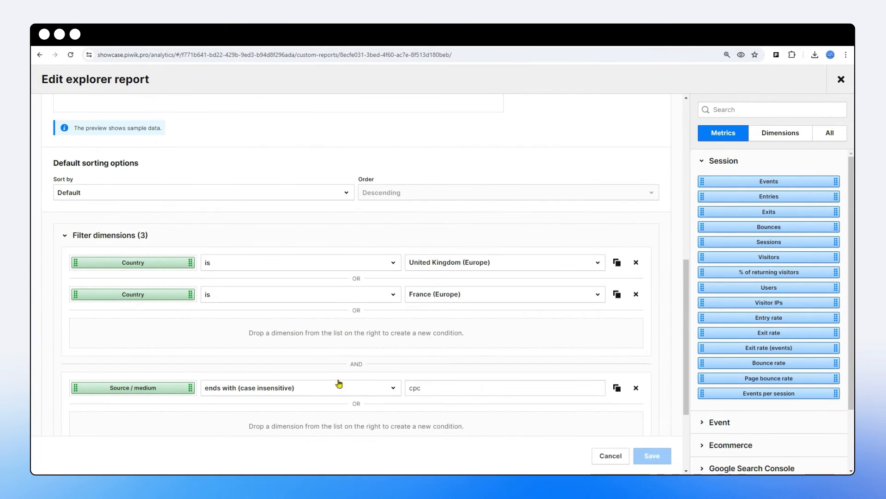
pyautogui.doubleClick(420, 388)
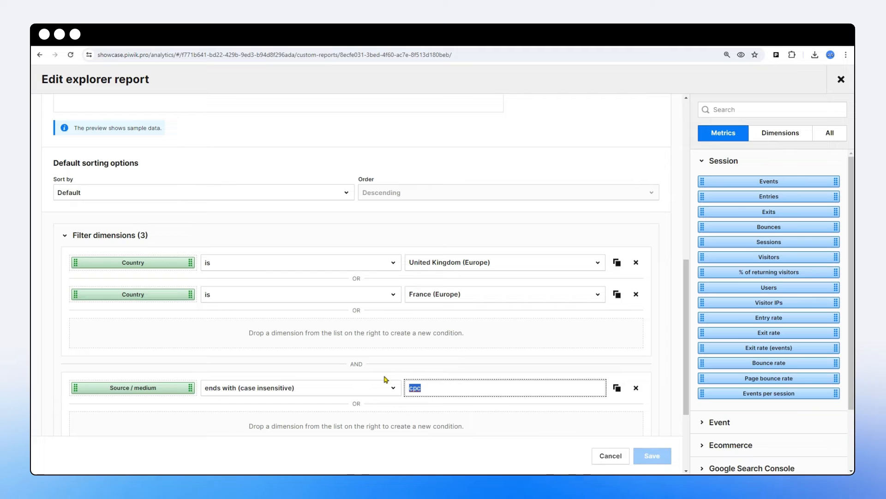
pyautogui.write('a')
pyautogui.click(652, 455)
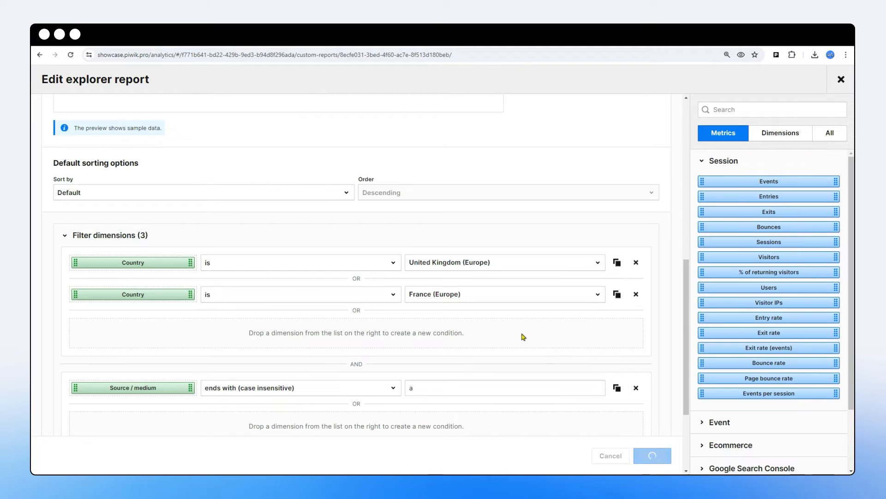
pyautogui.scroll(-3, 485, 339)
pyautogui.scroll(3, 725, 183)
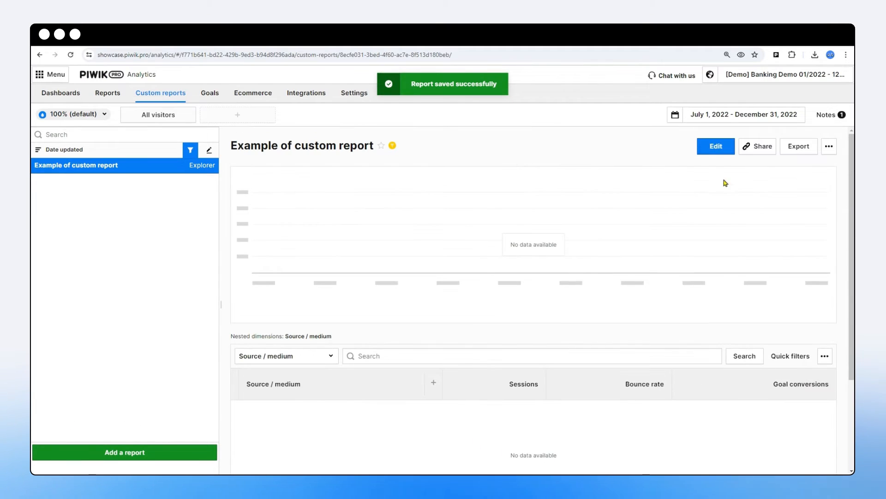
# Change the Source / medium filter value to c, save the report, and check the endings of the listed sources
pyautogui.click(713, 146)
pyautogui.scroll(-10, 434, 383)
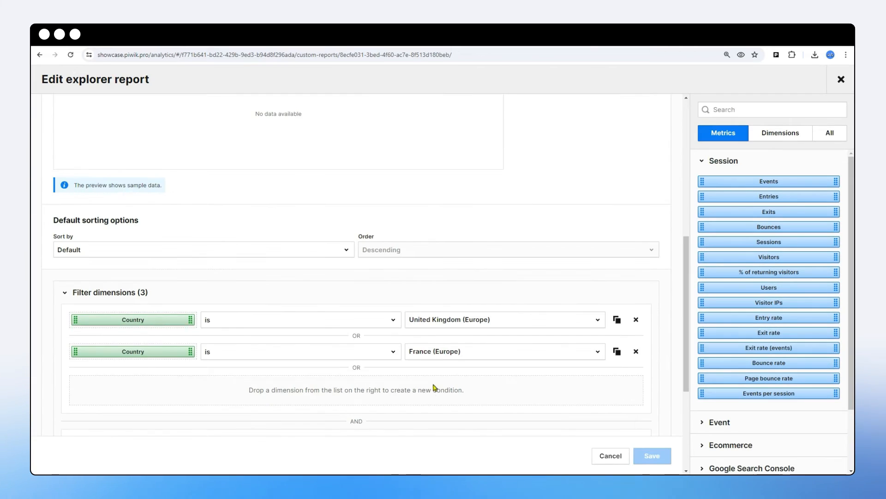
pyautogui.scroll(-1, 435, 384)
pyautogui.moveTo(423, 333); pyautogui.dragTo(394, 331)
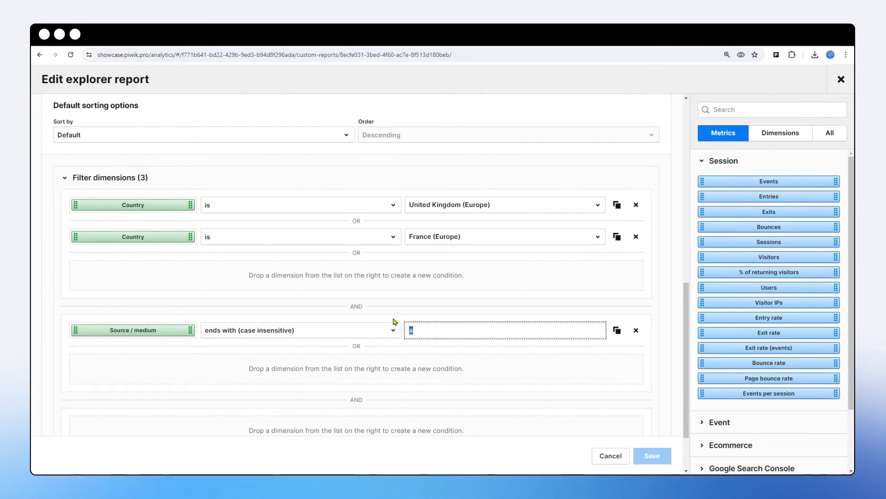
pyautogui.write('c')
pyautogui.click(651, 455)
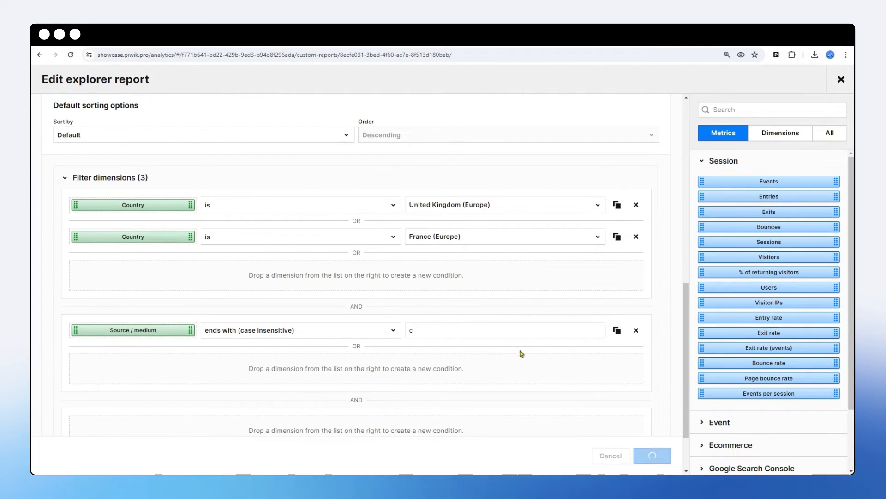
pyautogui.scroll(-3, 468, 325)
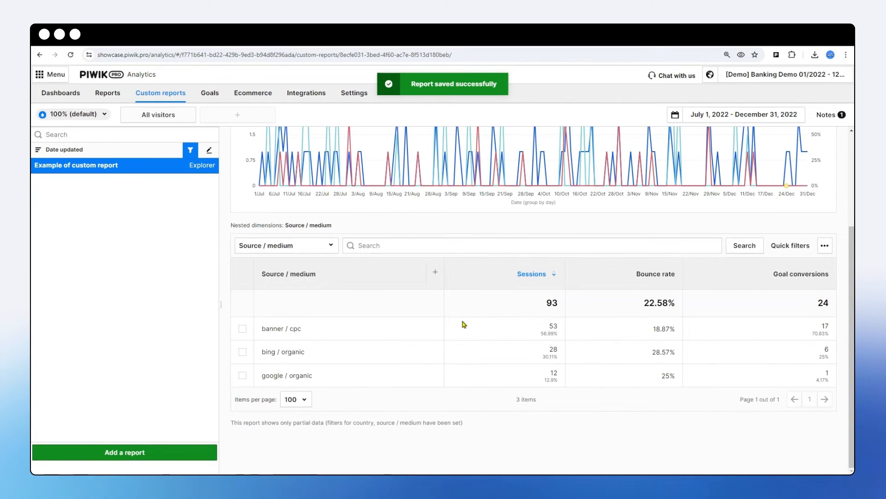
pyautogui.moveTo(297, 330); pyautogui.dragTo(303, 329)
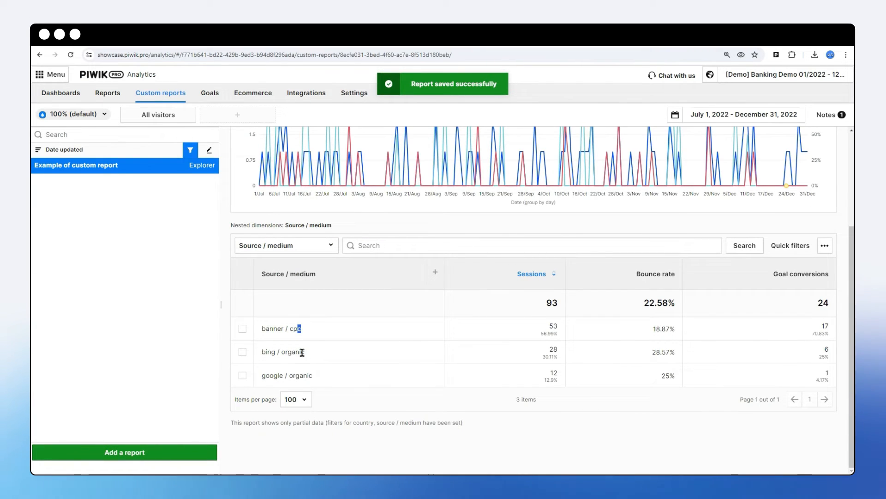
pyautogui.moveTo(309, 374); pyautogui.dragTo(313, 375)
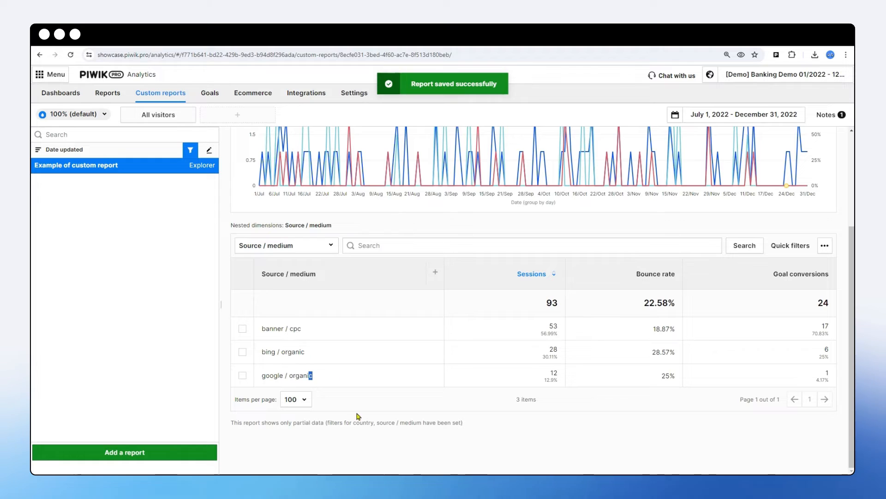
pyautogui.doubleClick(282, 353)
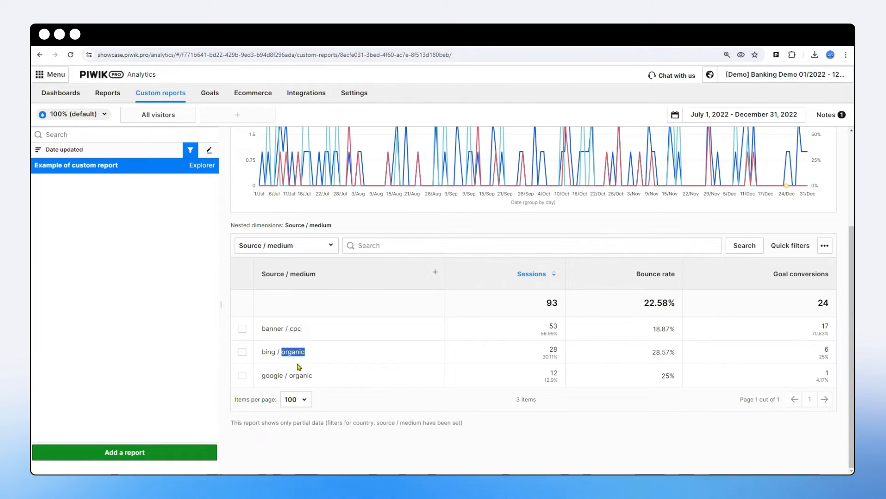
# Edit the report again, switching the Source / medium condition to "matches regex" with the value cpc
pyautogui.scroll(3, 405, 390)
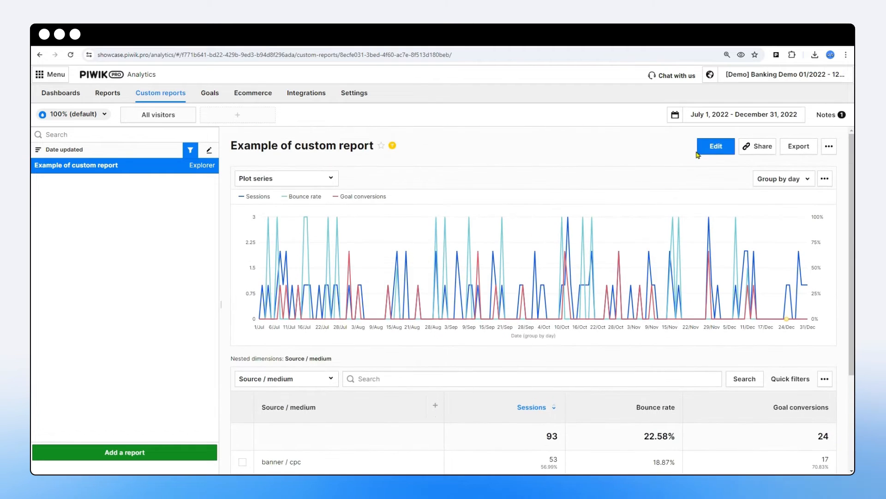
pyautogui.click(695, 151)
pyautogui.scroll(-6, 317, 347)
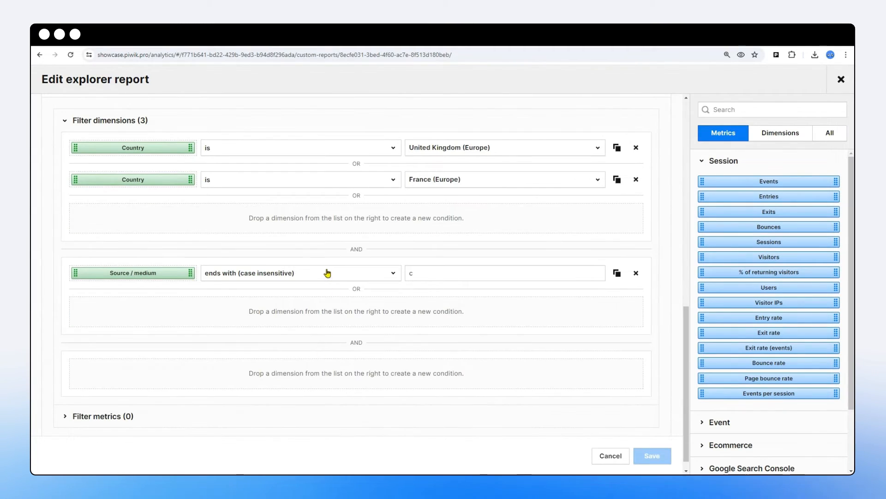
pyautogui.click(328, 274)
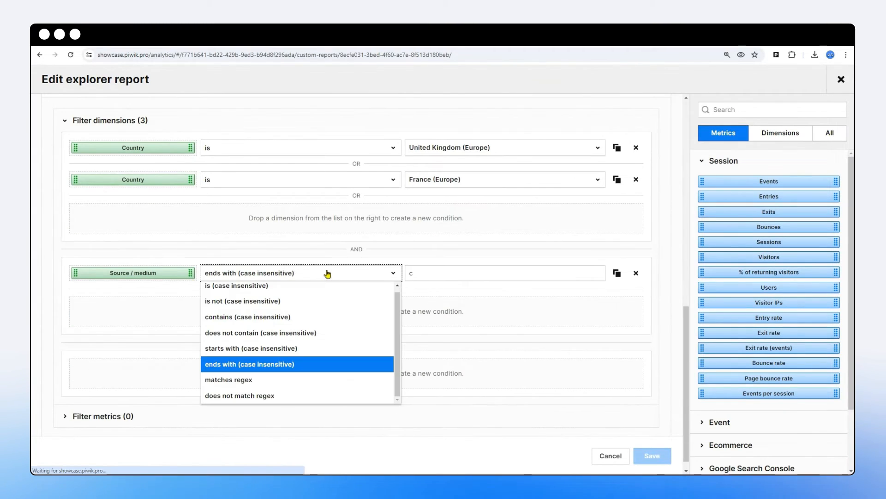
pyautogui.click(291, 381)
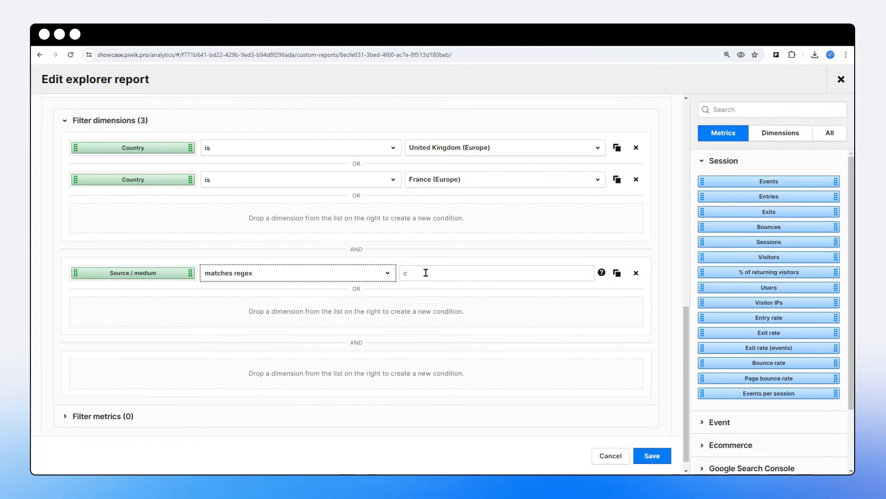
pyautogui.moveTo(424, 273); pyautogui.dragTo(397, 273)
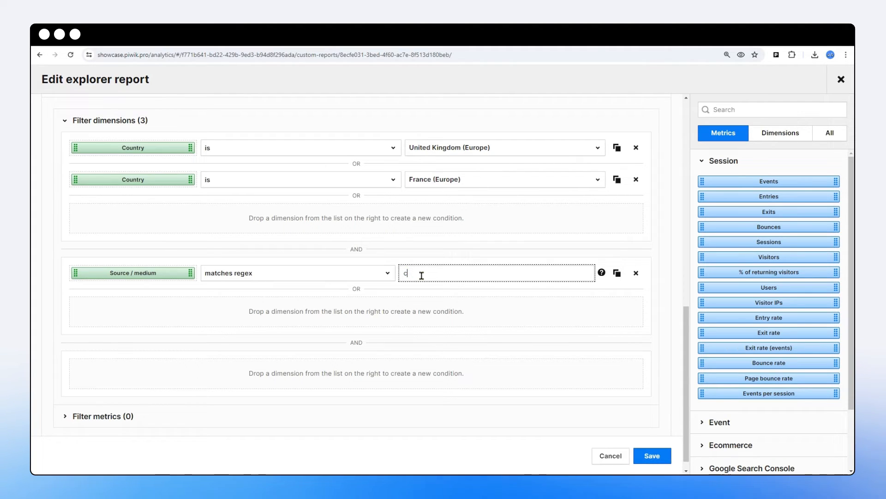
pyautogui.write('pc')
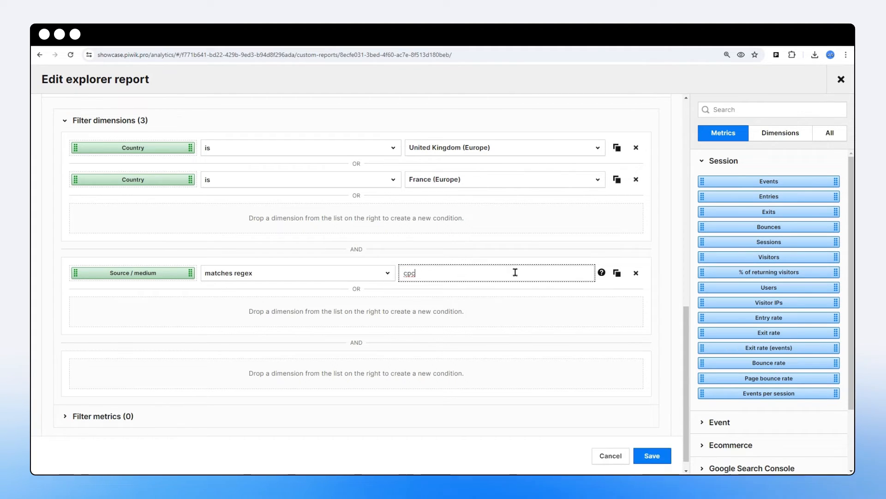
# Duplicate the Source / medium condition and set the copy's value to cpv
pyautogui.click(617, 273)
pyautogui.doubleClick(427, 305)
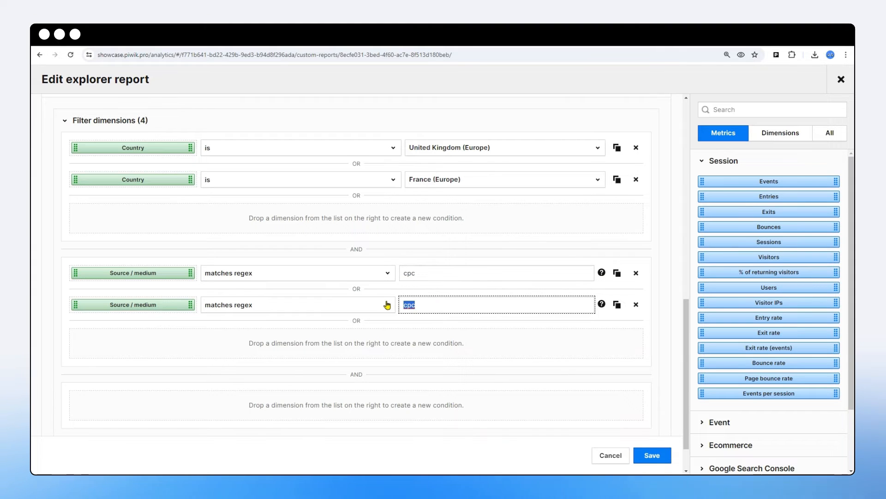
pyautogui.write('c')
# Set both Source / medium conditions to "contains (case insensitive)", save the report, and check the filtered table
pyautogui.click(323, 276)
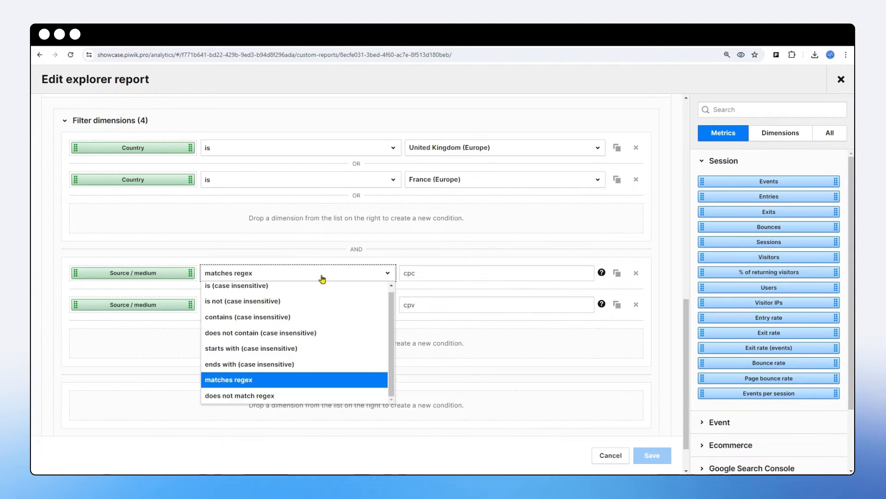
pyautogui.click(284, 312)
pyautogui.click(313, 310)
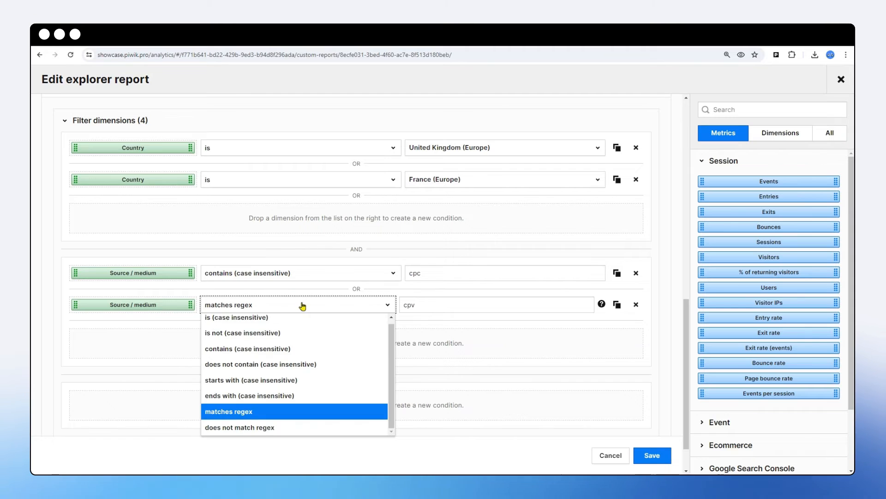
pyautogui.click(285, 348)
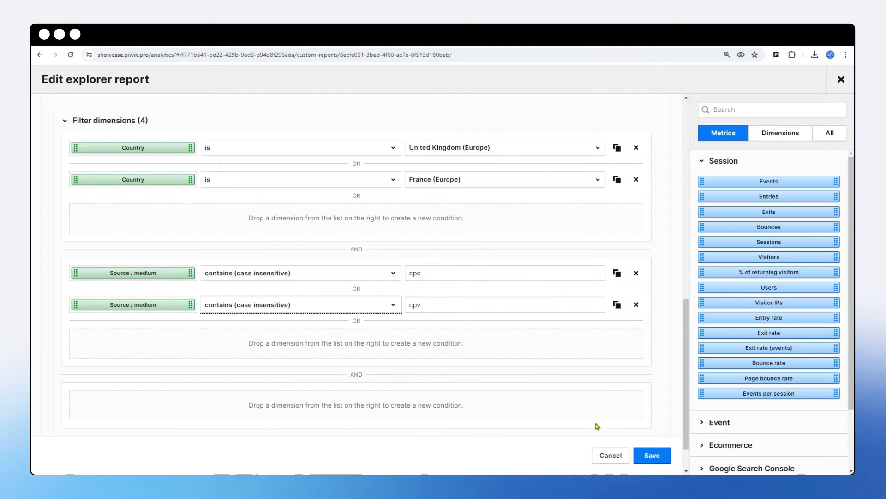
pyautogui.click(652, 455)
pyautogui.scroll(-3, 434, 359)
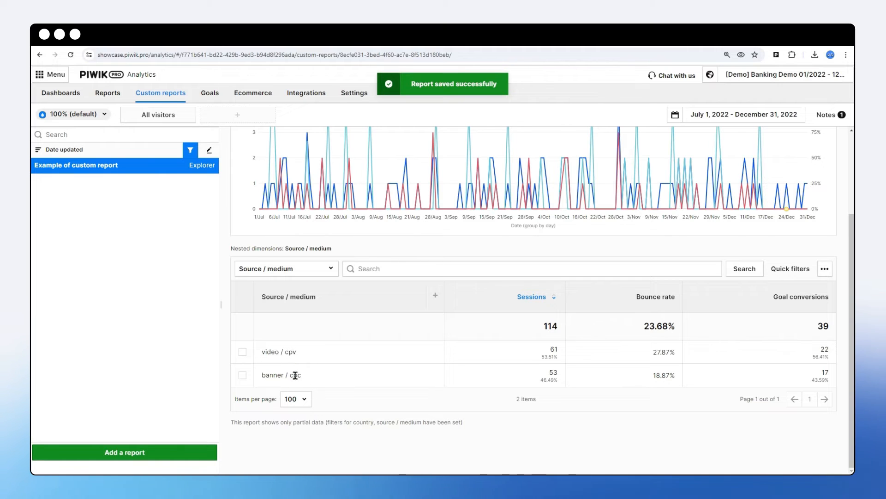
pyautogui.scroll(3, 297, 382)
# Edit the report again and switch the Source / medium condition with value cpc to "matches regex"
pyautogui.click(716, 146)
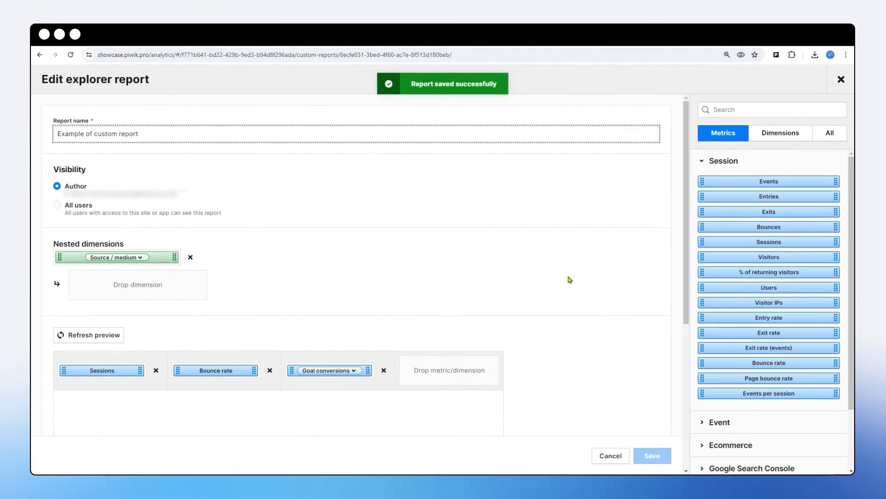
pyautogui.scroll(-5, 368, 388)
pyautogui.click(368, 381)
pyautogui.scroll(-3, 416, 370)
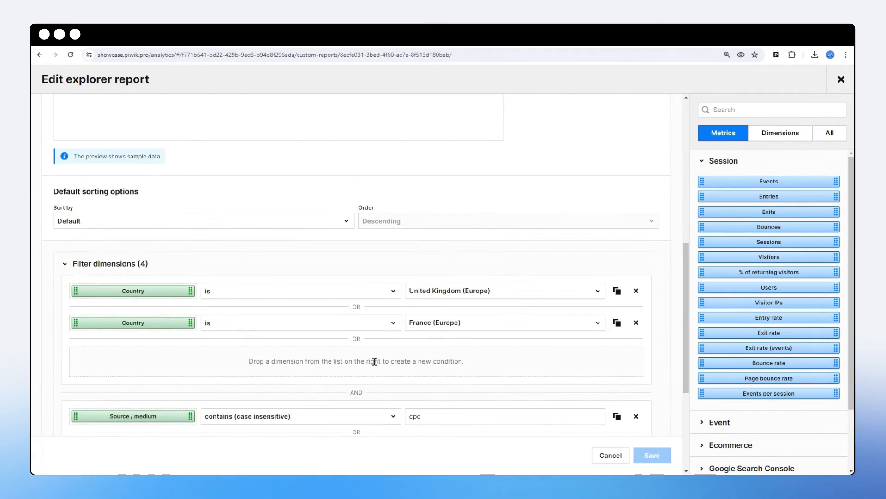
pyautogui.scroll(-3, 430, 370)
pyautogui.click(374, 309)
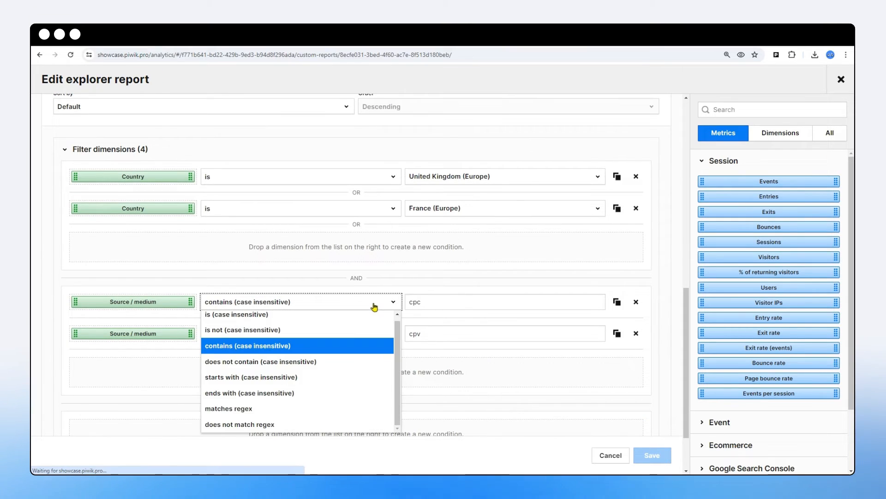
pyautogui.click(319, 408)
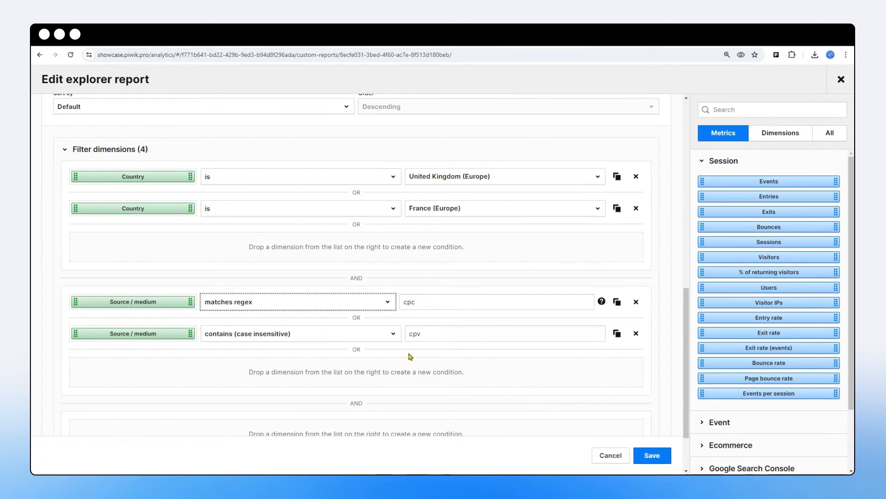
# Remove the separate cpv condition, extend the Source / medium regex to cpc|cpv, and save the report
pyautogui.click(636, 333)
pyautogui.click(441, 301)
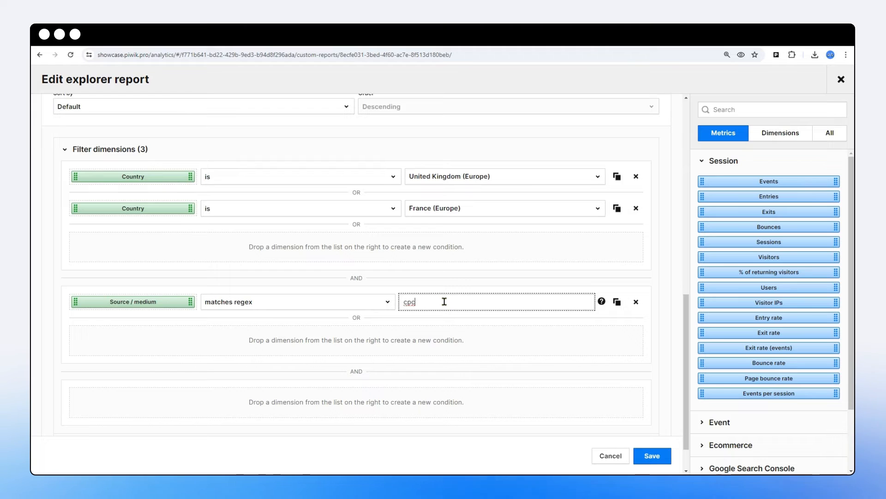
pyautogui.write('|')
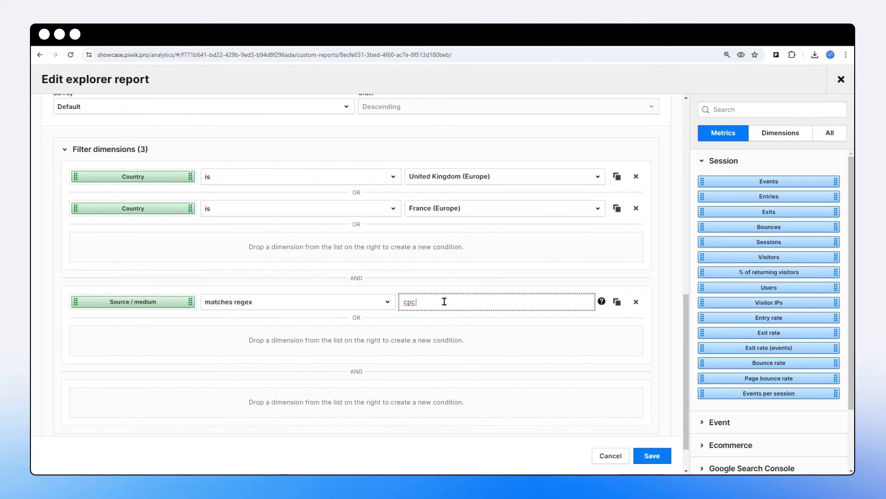
pyautogui.write('cpv')
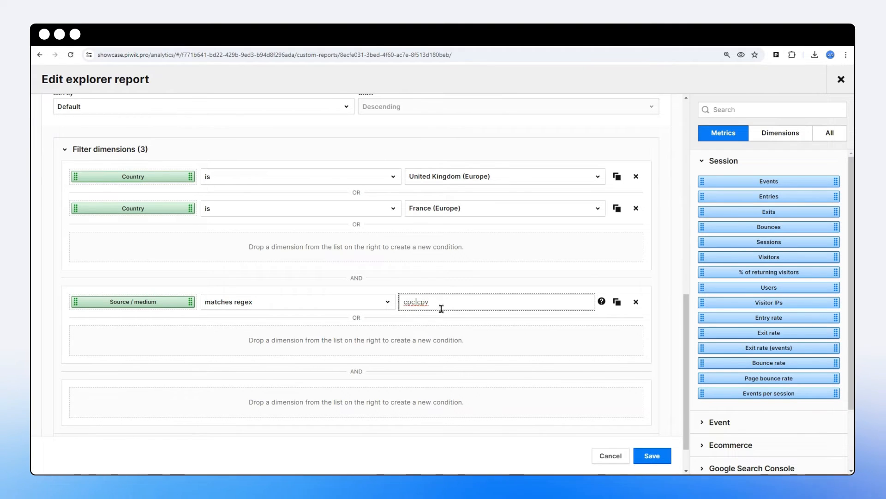
pyautogui.click(650, 455)
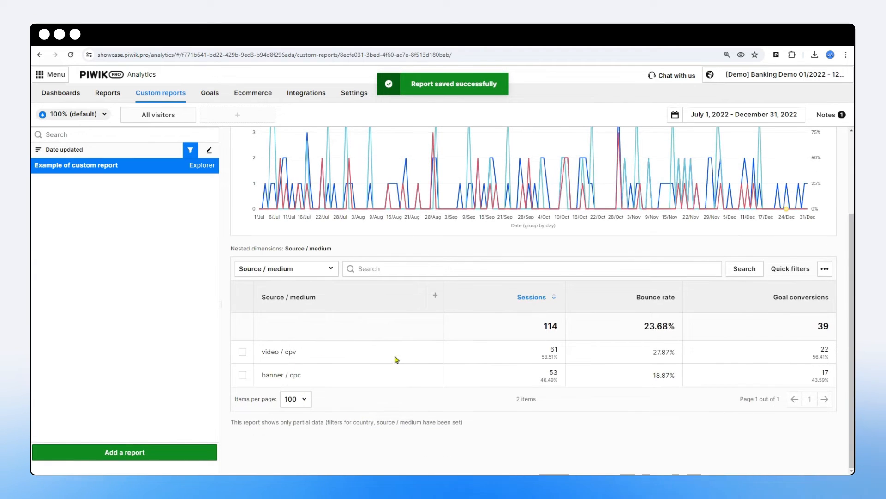
# Edit the report again, extending the Source / medium regex to cpc|cpv|banner, and save it to check the table
pyautogui.scroll(3, 466, 370)
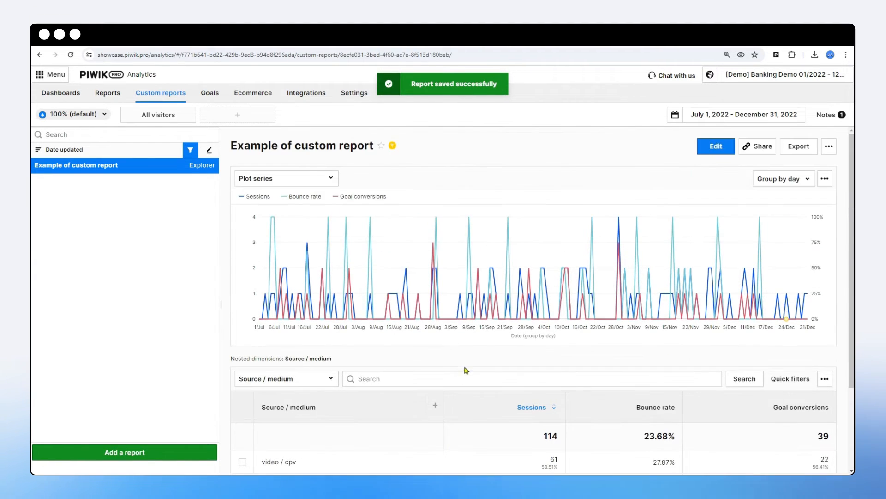
pyautogui.click(716, 145)
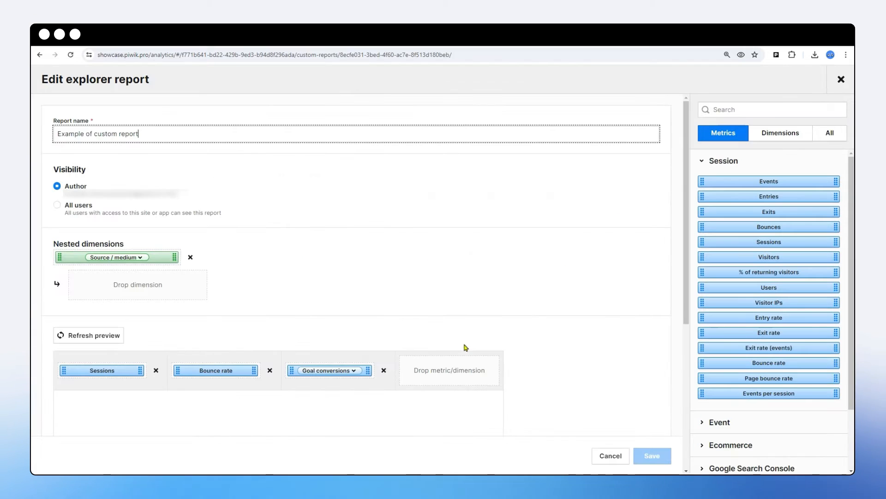
pyautogui.scroll(-5, 418, 383)
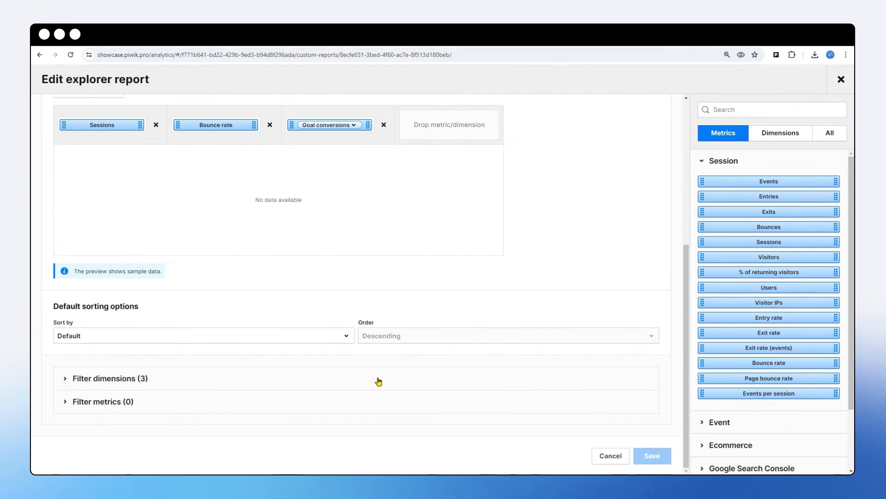
pyautogui.click(395, 383)
pyautogui.scroll(-3, 395, 383)
pyautogui.click(444, 388)
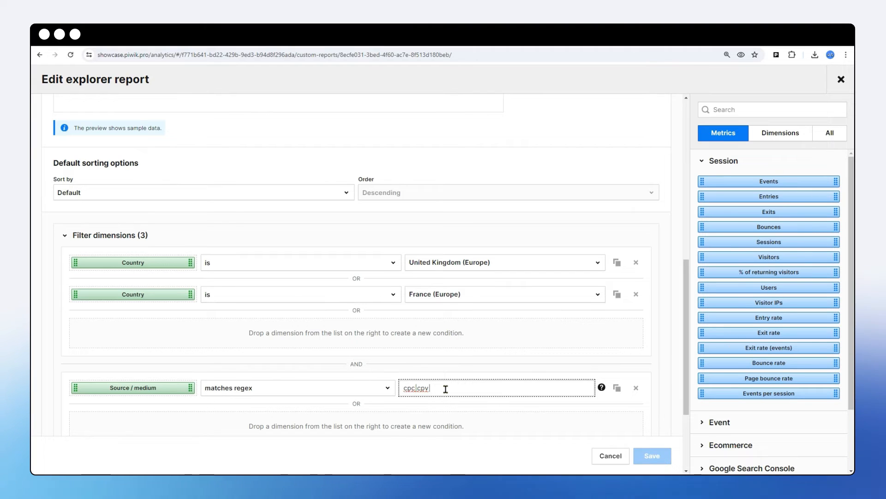
pyautogui.write('|banner')
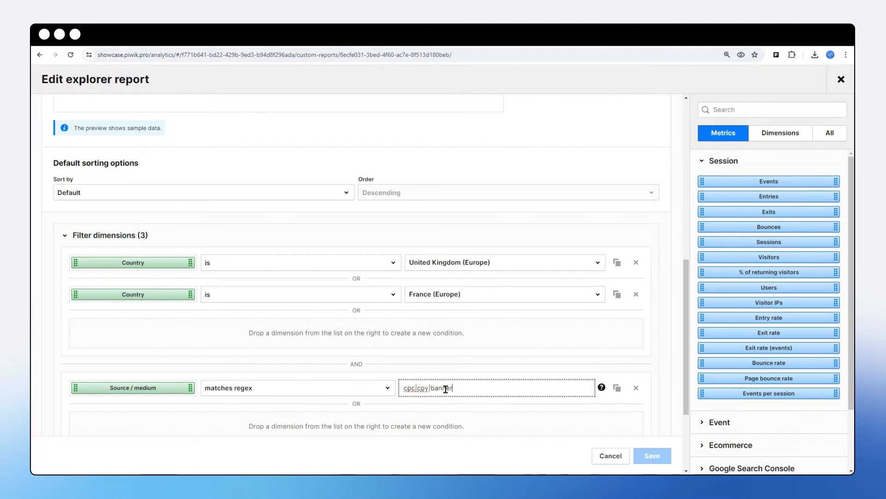
pyautogui.click(647, 455)
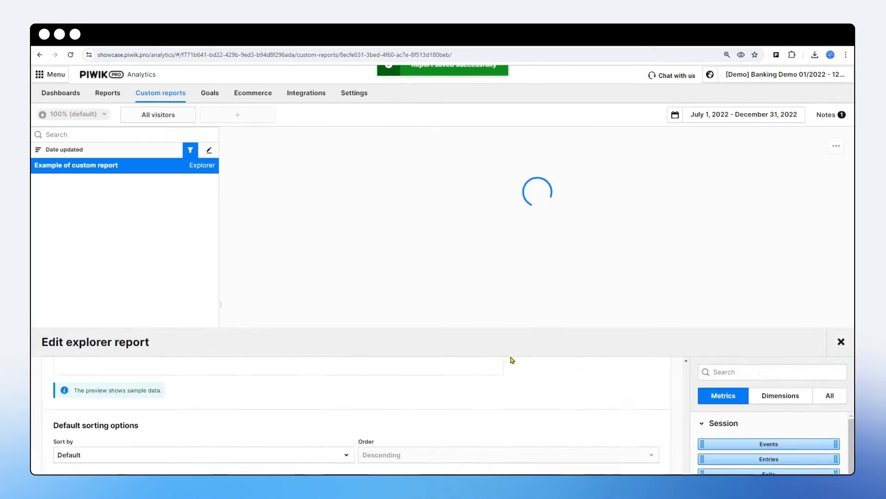
pyautogui.scroll(-3, 416, 358)
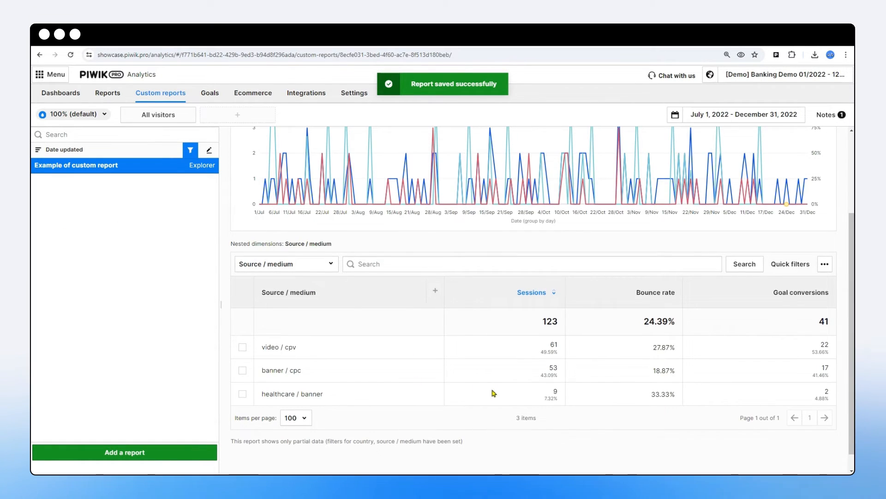
# Extend the report's Source / medium regex to cpc|cpv|banner|organic, save it, and check the listed sources
pyautogui.scroll(5, 493, 393)
pyautogui.click(716, 146)
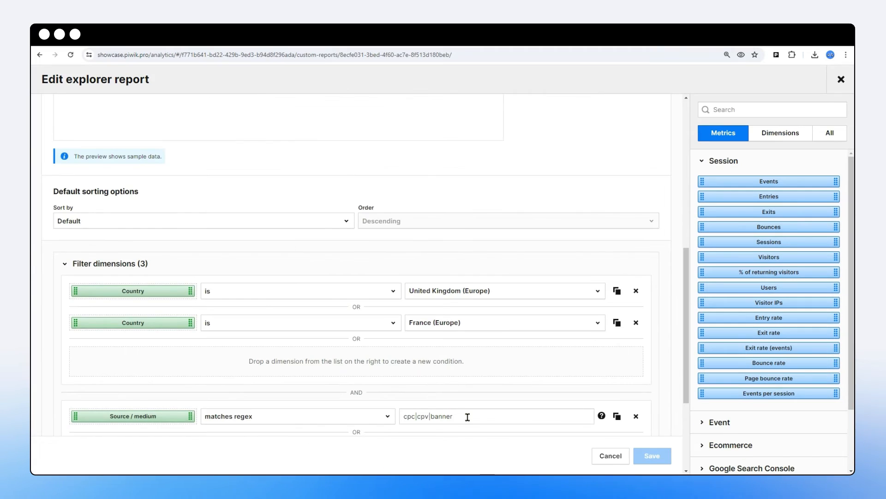
pyautogui.click(467, 417)
pyautogui.write('|organic')
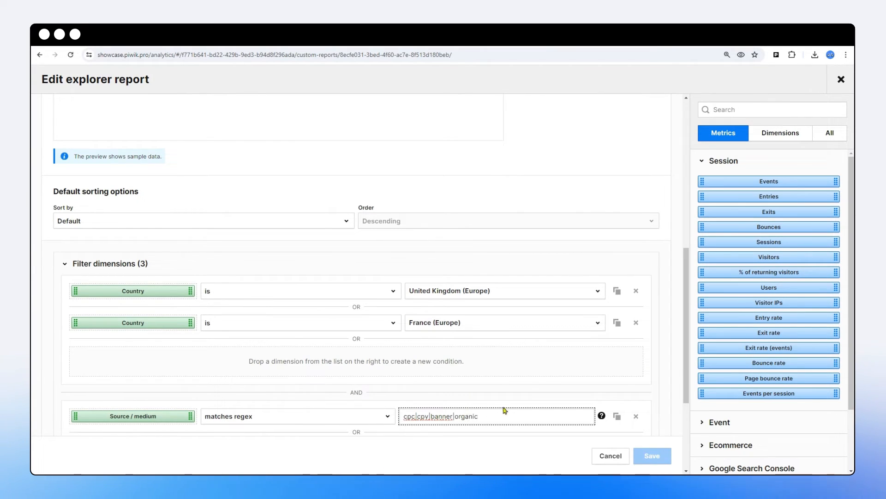
pyautogui.scroll(-3, 503, 411)
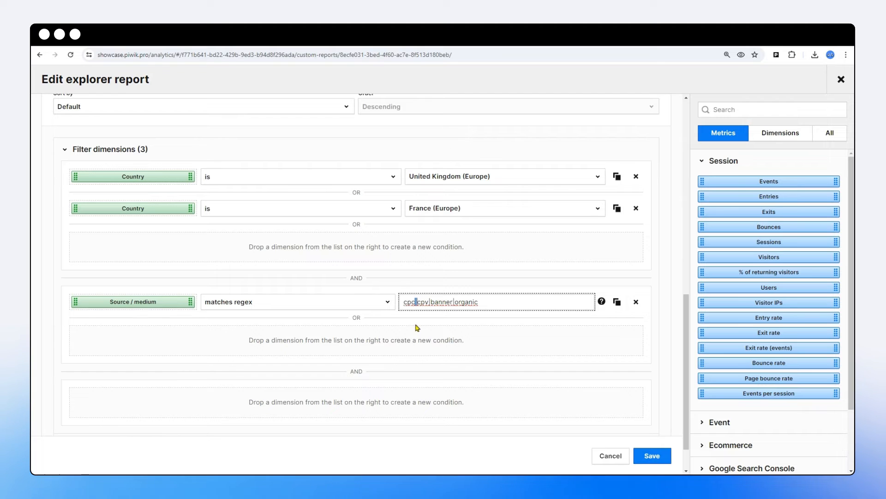
pyautogui.click(651, 456)
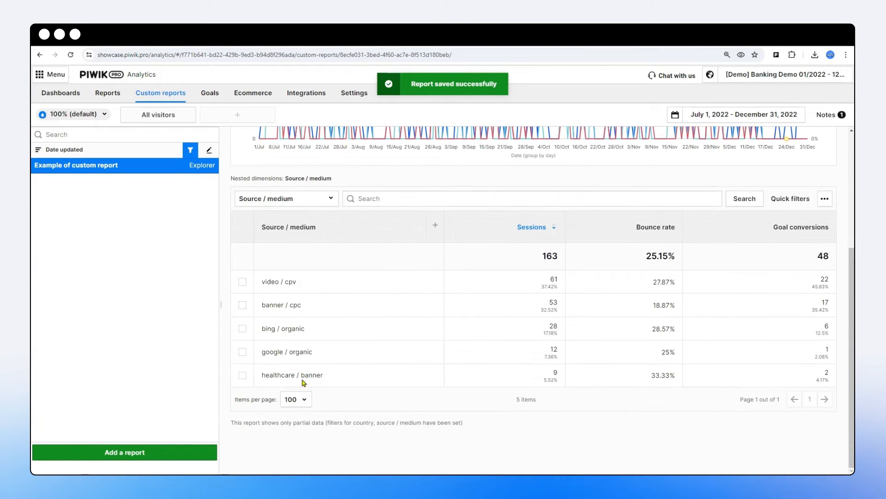
pyautogui.moveTo(289, 354); pyautogui.dragTo(313, 352)
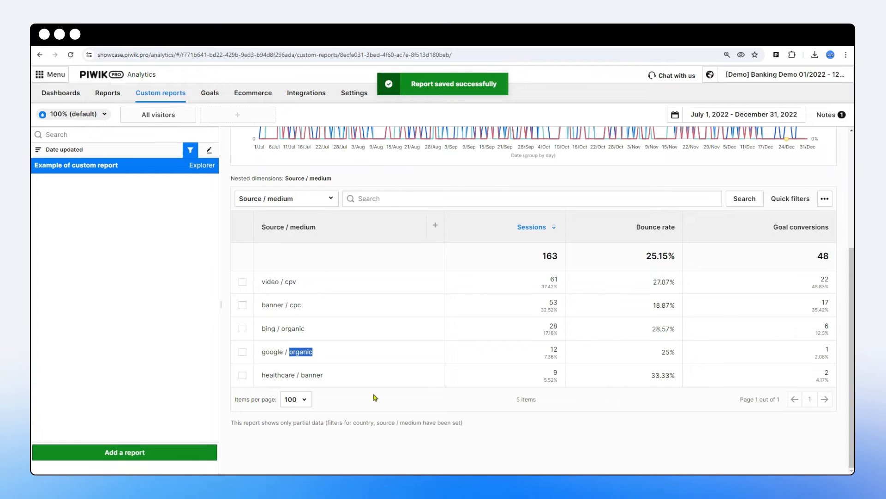
# Edit the report again, switching the Source / medium condition to "does not match regex", and save it
pyautogui.scroll(4, 392, 378)
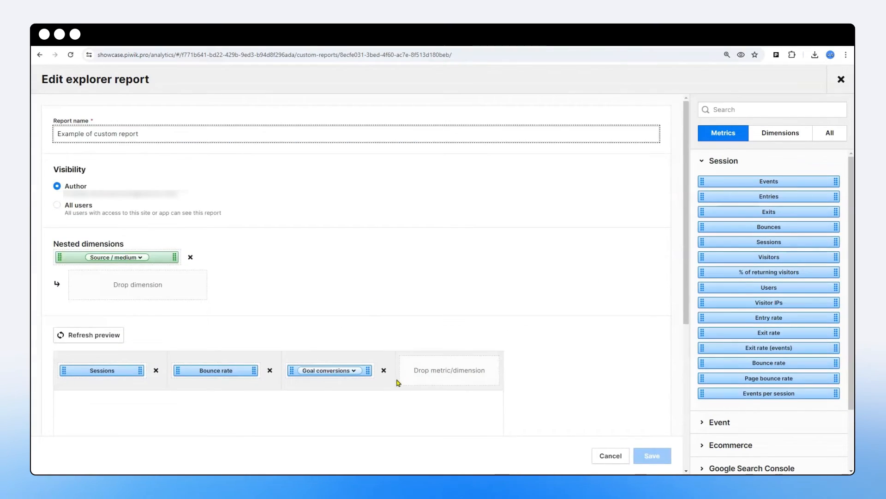
pyautogui.scroll(-5, 397, 383)
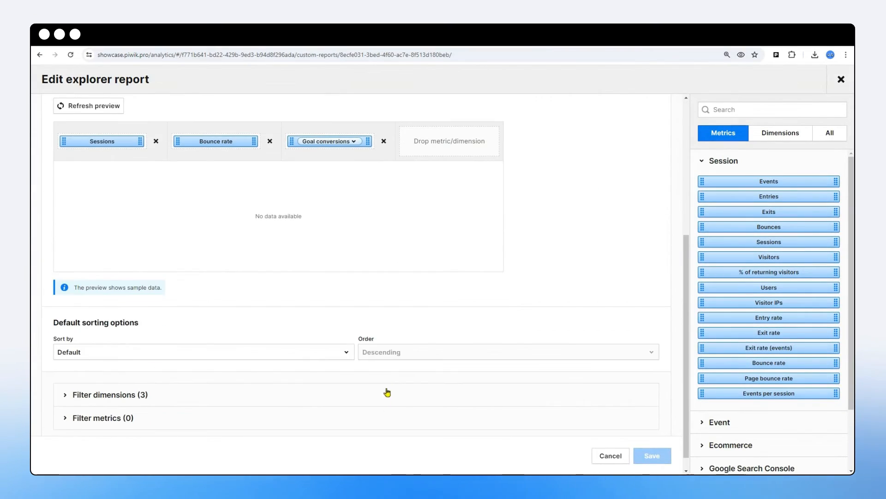
pyautogui.click(387, 393)
pyautogui.scroll(-3, 387, 399)
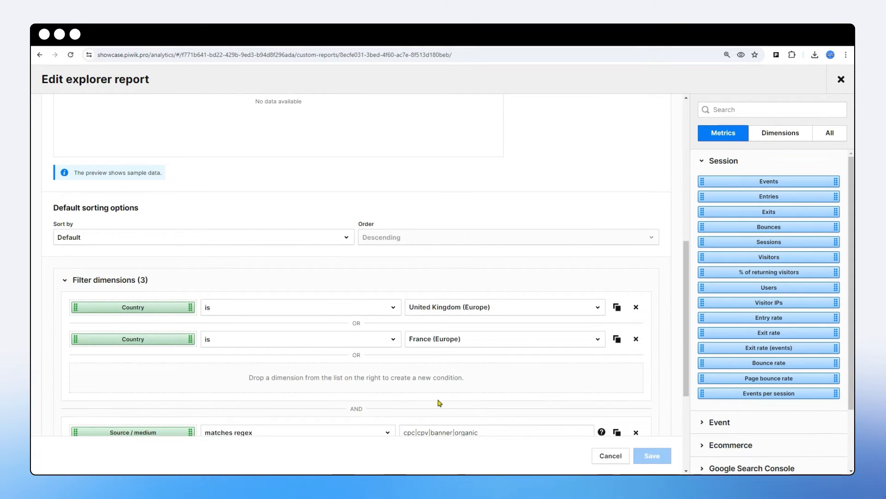
pyautogui.scroll(-2, 439, 403)
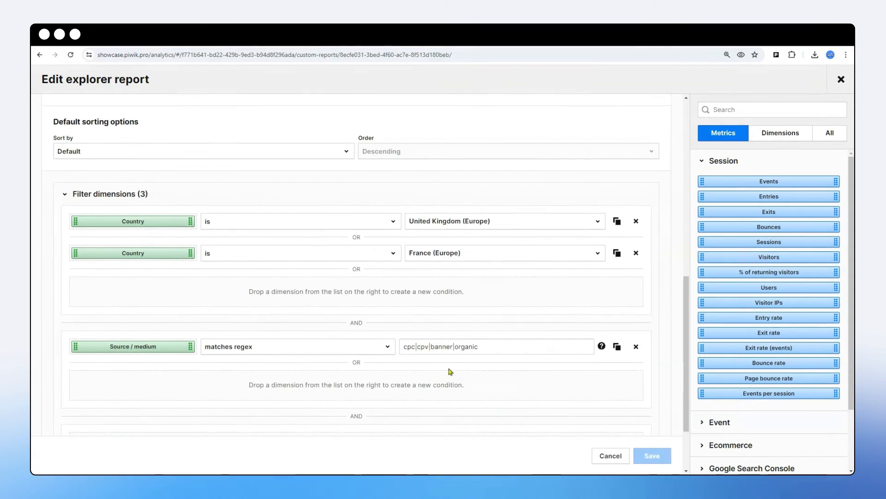
pyautogui.click(336, 350)
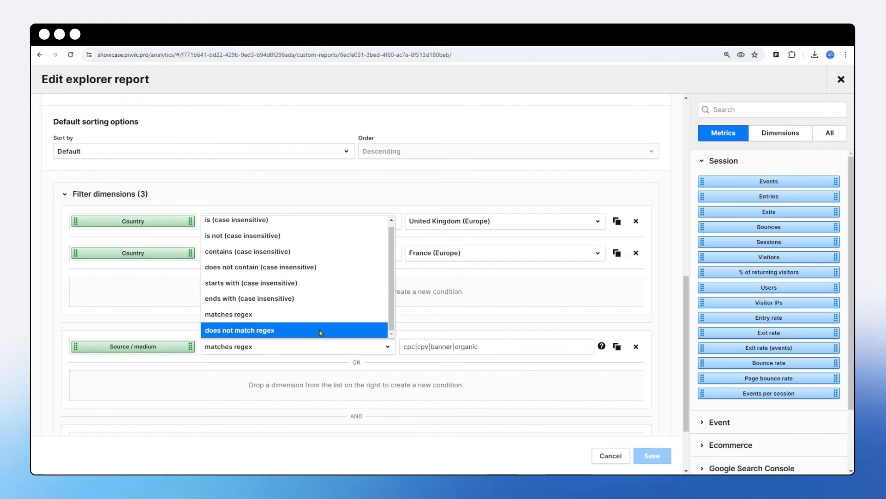
pyautogui.click(321, 333)
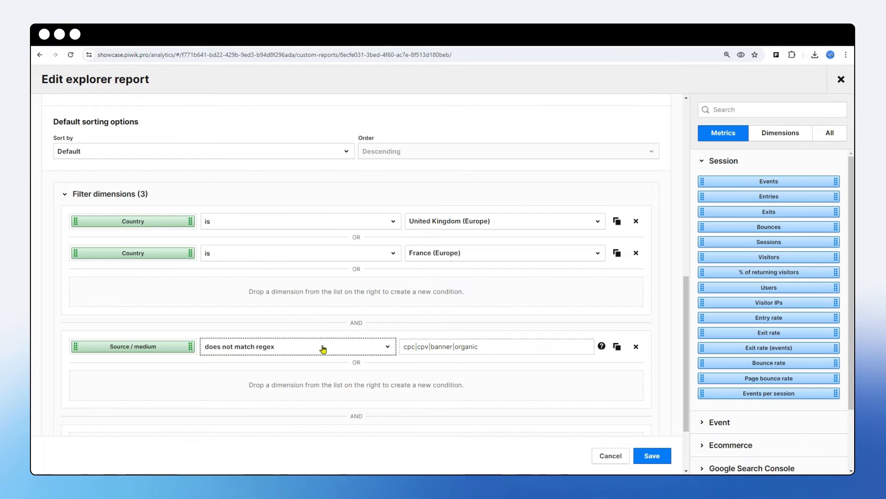
pyautogui.click(644, 457)
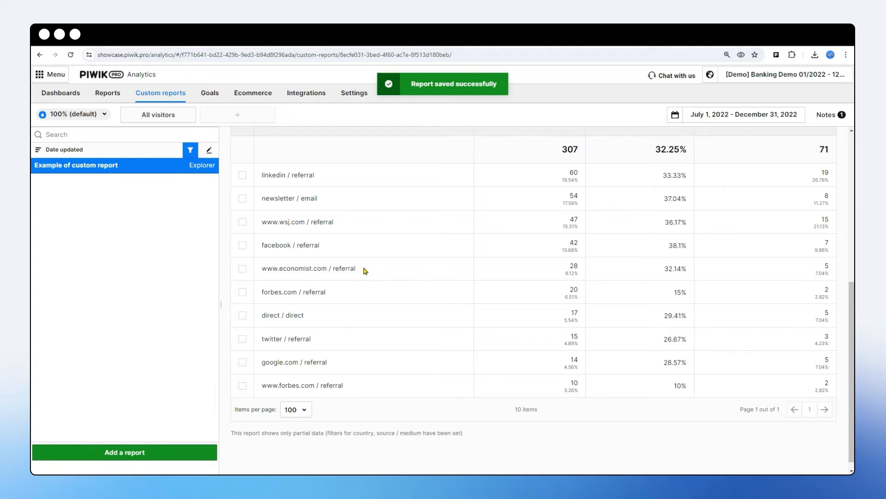
# Reopen the report for editing and review its dimension filter conditions
pyautogui.scroll(10, 441, 374)
pyautogui.click(698, 156)
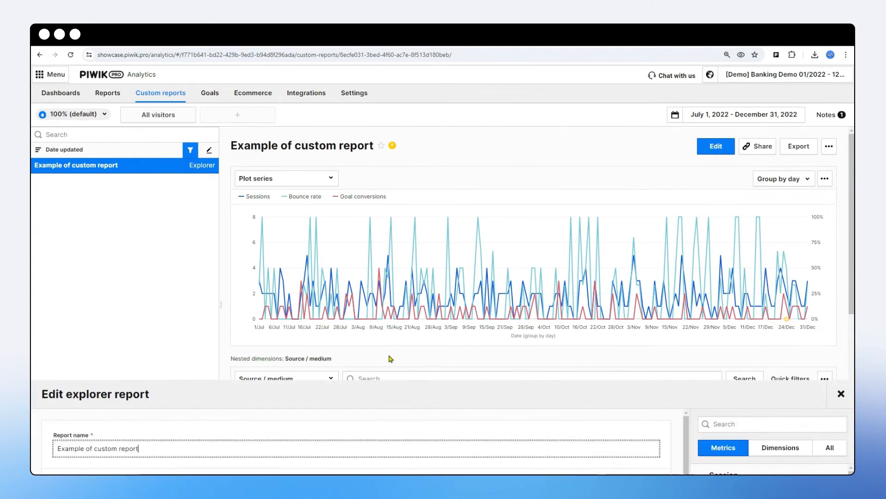
pyautogui.scroll(-5, 388, 349)
pyautogui.scroll(-2, 387, 349)
pyautogui.click(277, 375)
pyautogui.scroll(-4, 282, 331)
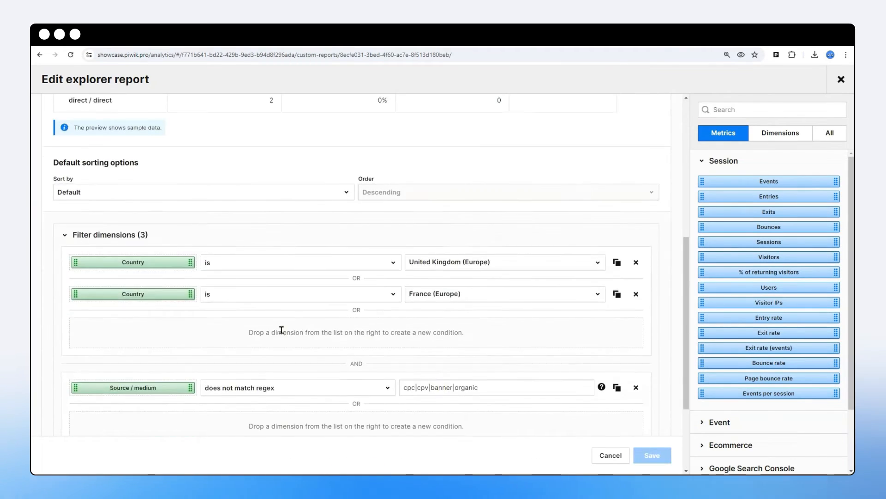
pyautogui.scroll(-1, 286, 365)
pyautogui.scroll(7, 323, 184)
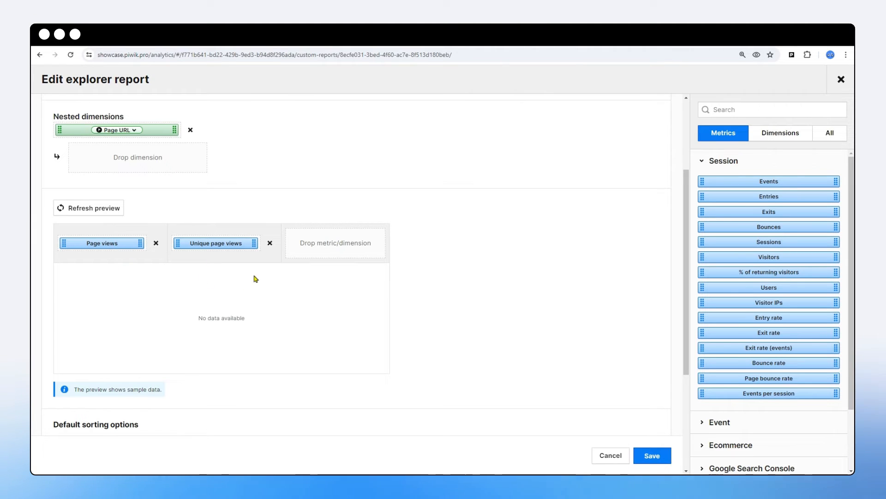
pyautogui.scroll(-4, 254, 277)
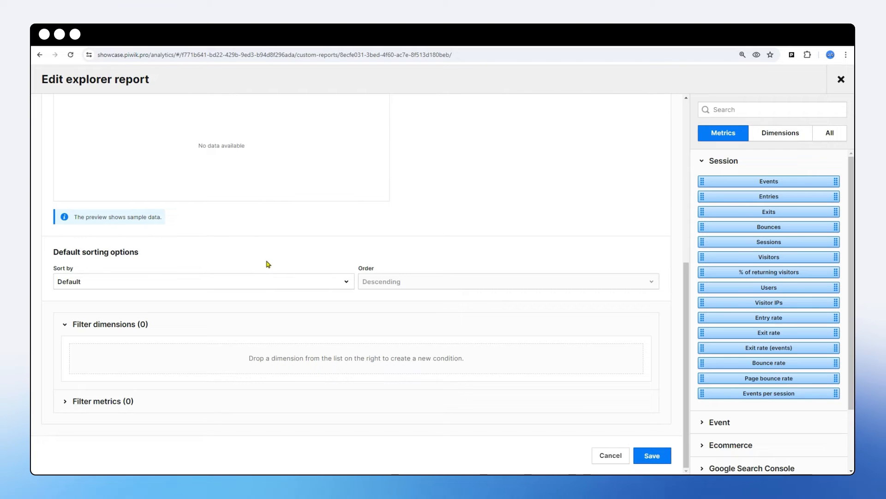
pyautogui.click(735, 107)
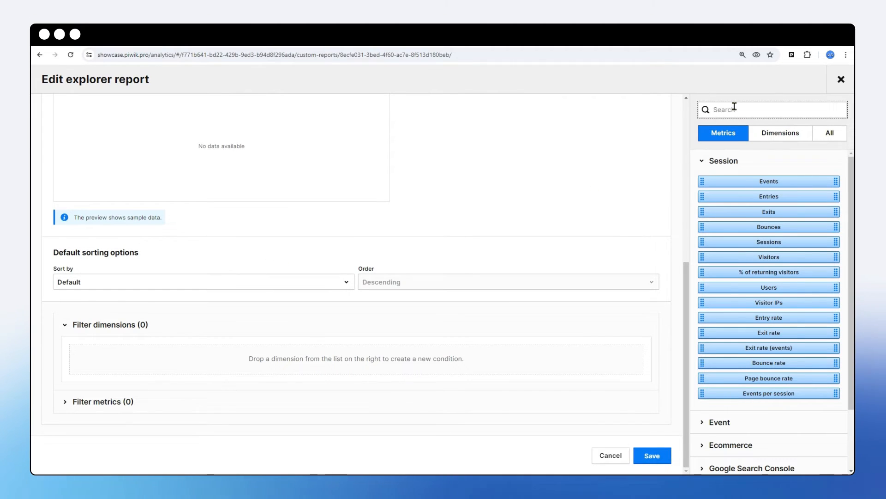
pyautogui.write('page')
pyautogui.moveTo(777, 261); pyautogui.dragTo(188, 365)
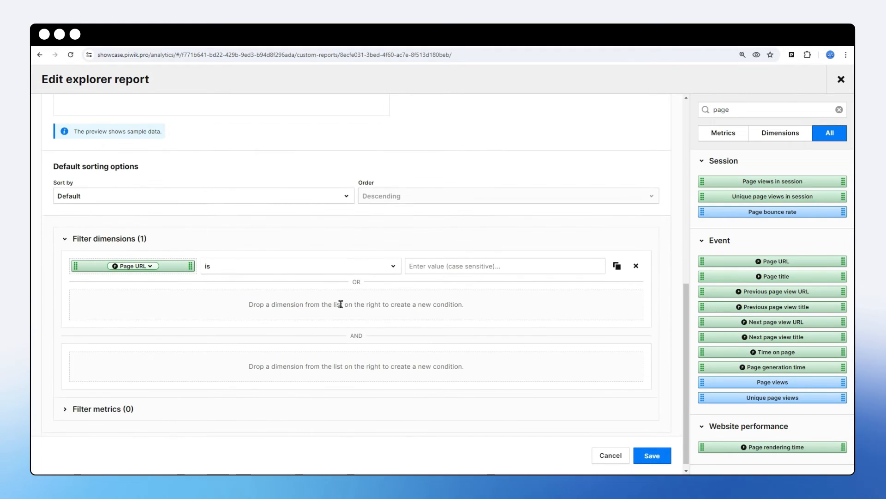
pyautogui.click(419, 266)
pyautogui.rightClick(423, 266)
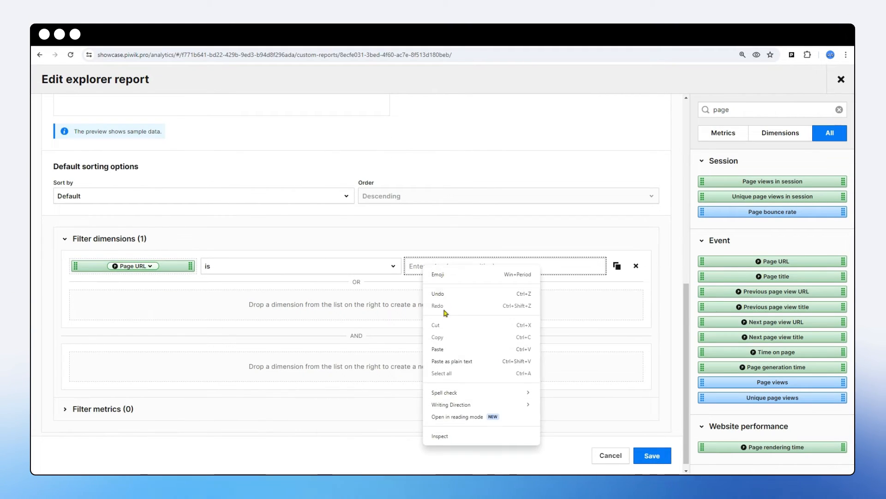
pyautogui.click(442, 349)
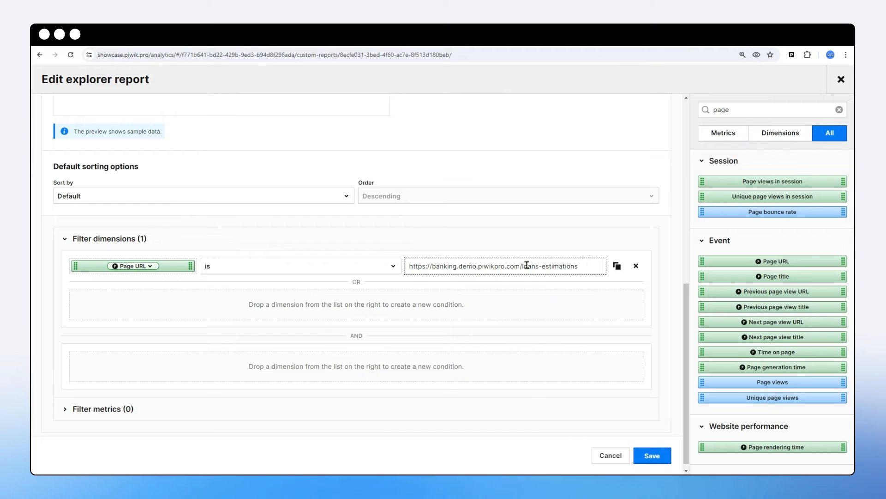
# Save the report with the loans-estimations Page URL condition and check the pages listed in the results table
pyautogui.moveTo(522, 266); pyautogui.dragTo(580, 266)
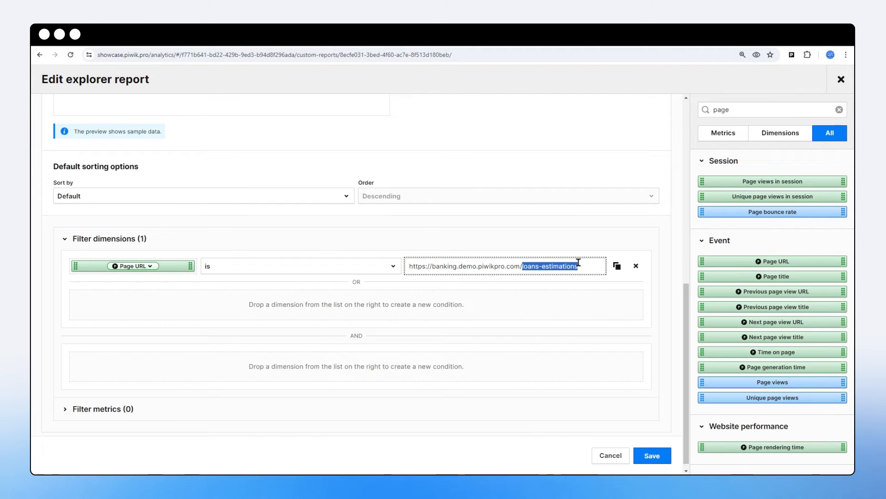
pyautogui.click(643, 450)
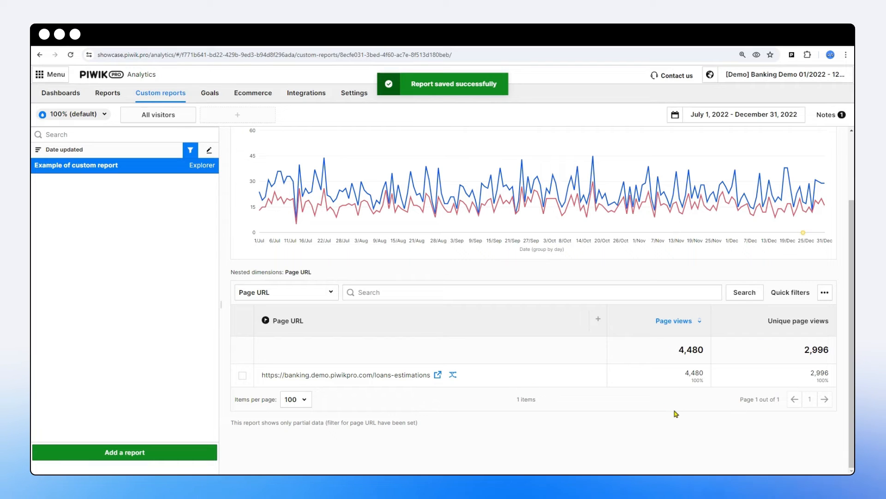
pyautogui.scroll(2, 677, 413)
pyautogui.click(714, 149)
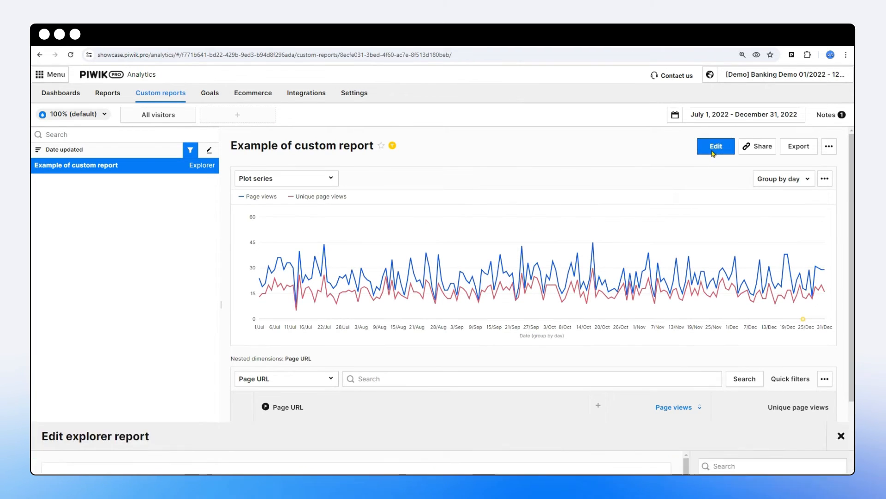
pyautogui.scroll(-3, 380, 371)
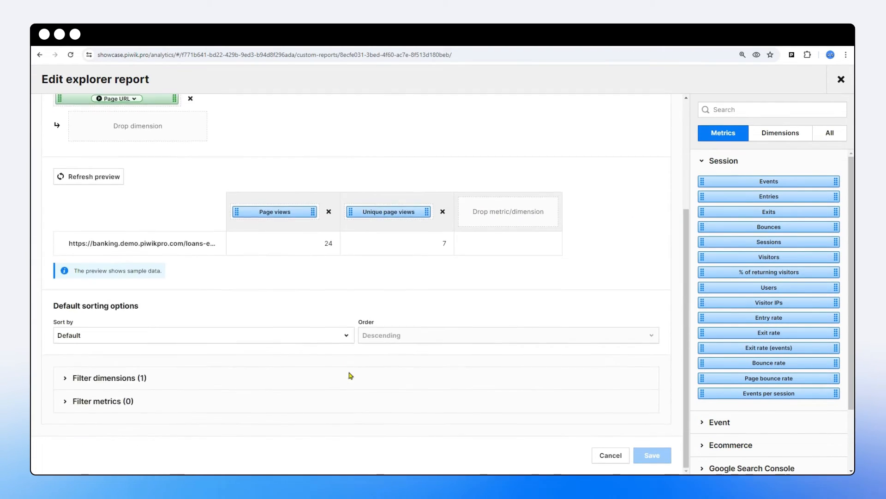
pyautogui.click(318, 384)
pyautogui.scroll(-2, 447, 405)
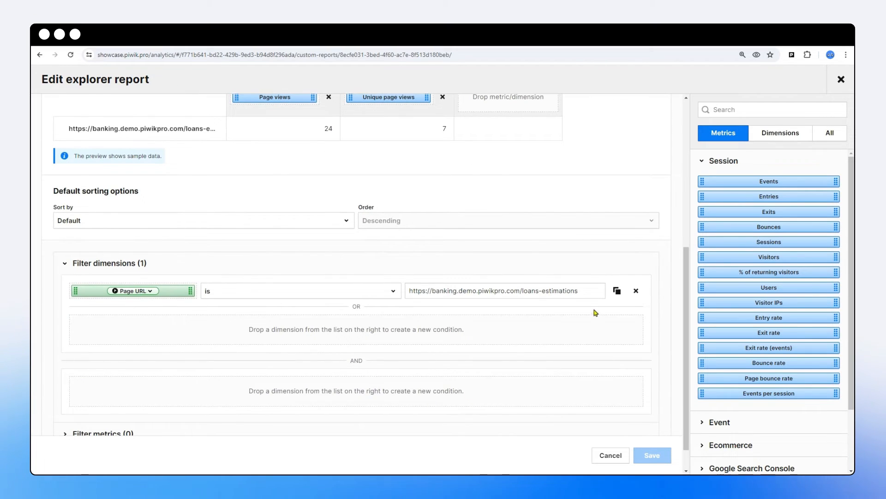
pyautogui.click(616, 294)
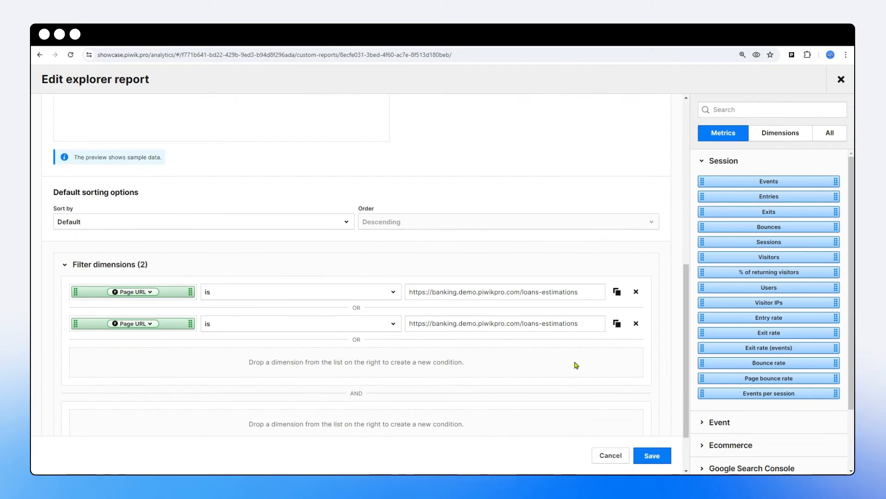
pyautogui.moveTo(539, 323); pyautogui.dragTo(392, 326)
pyautogui.press('BackSpace')
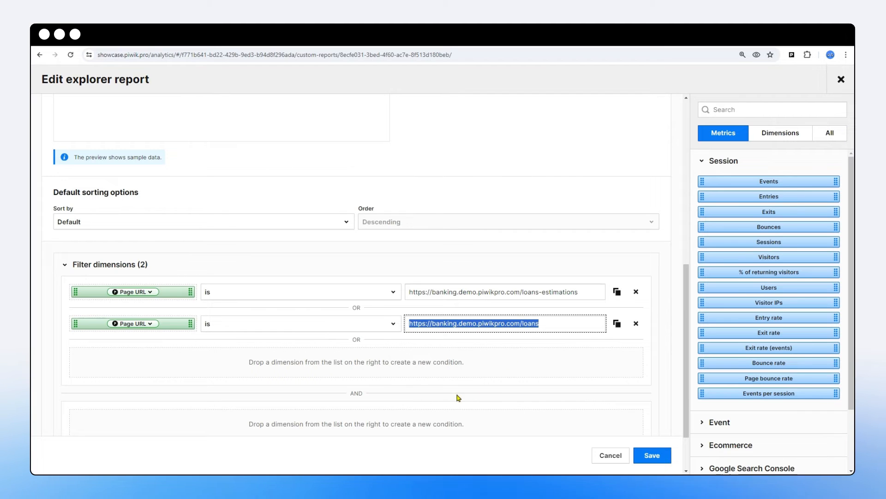
# Save the report with the two OR conditions and check the page URLs in the results table
pyautogui.click(652, 455)
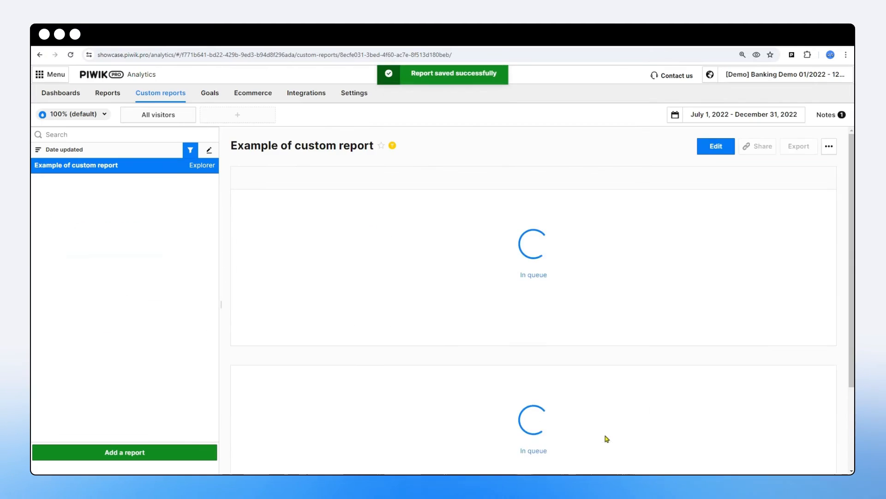
pyautogui.scroll(-5, 402, 382)
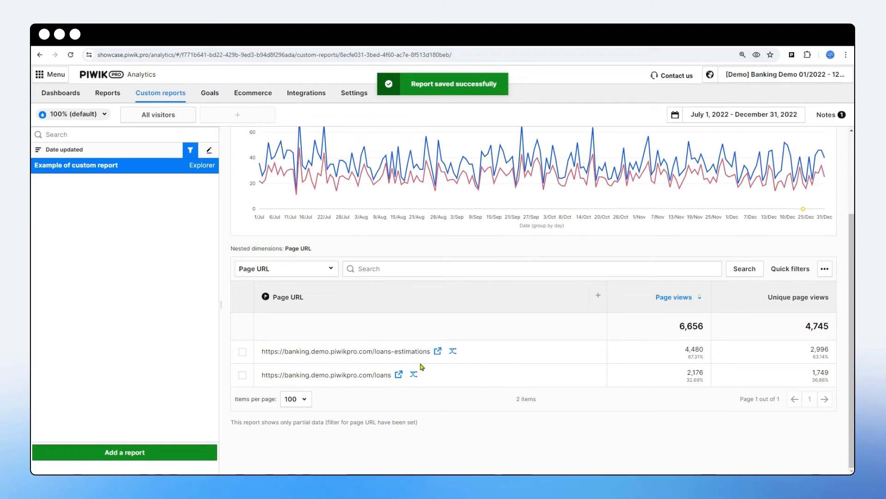
pyautogui.scroll(5, 499, 409)
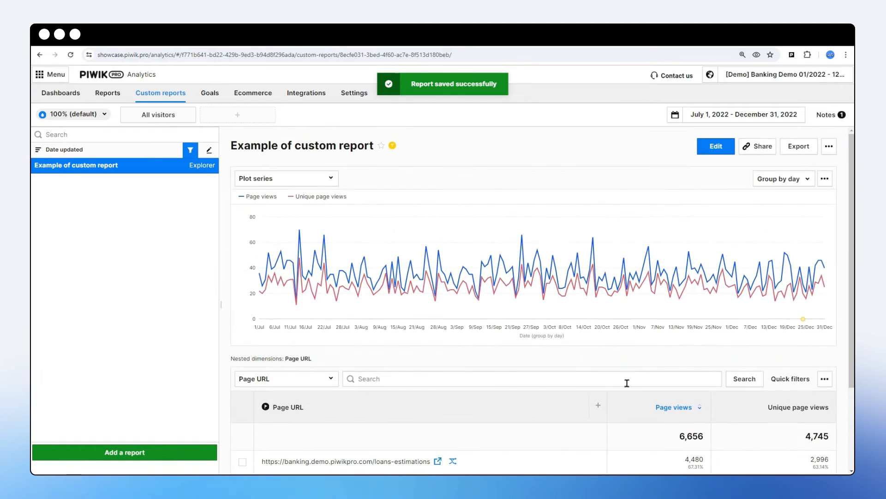
# Edit the report again, moving the /loans Page URL condition into a separate AND group, and save it
pyautogui.click(716, 146)
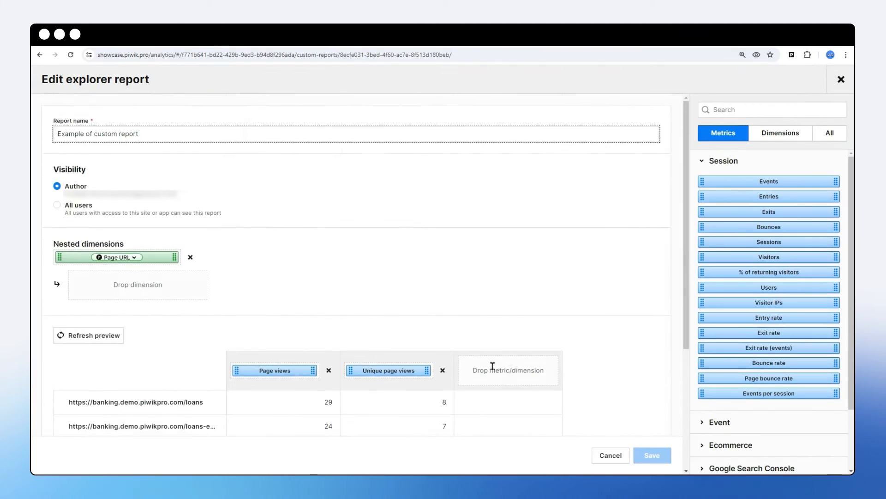
pyautogui.scroll(-6, 336, 404)
pyautogui.moveTo(175, 326); pyautogui.dragTo(195, 430)
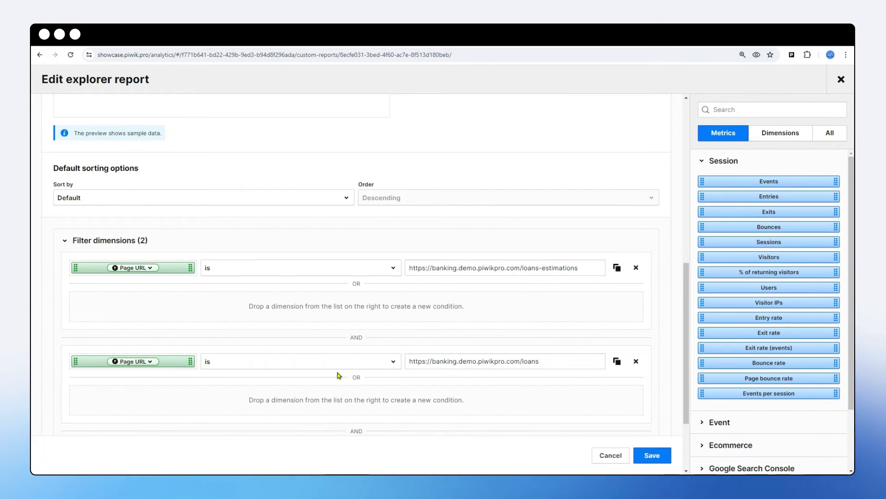
pyautogui.click(669, 459)
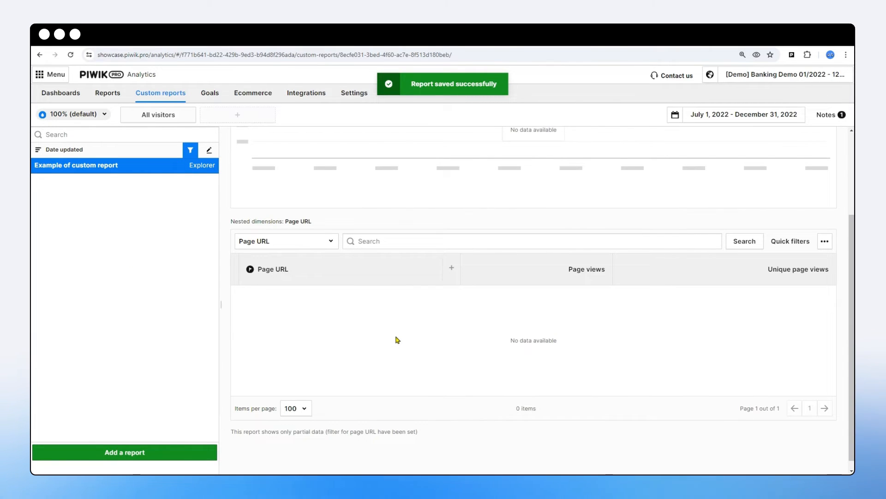
pyautogui.scroll(5, 397, 340)
# Reopen the report for editing and compare the values of the two AND-joined Page URL conditions
pyautogui.click(713, 153)
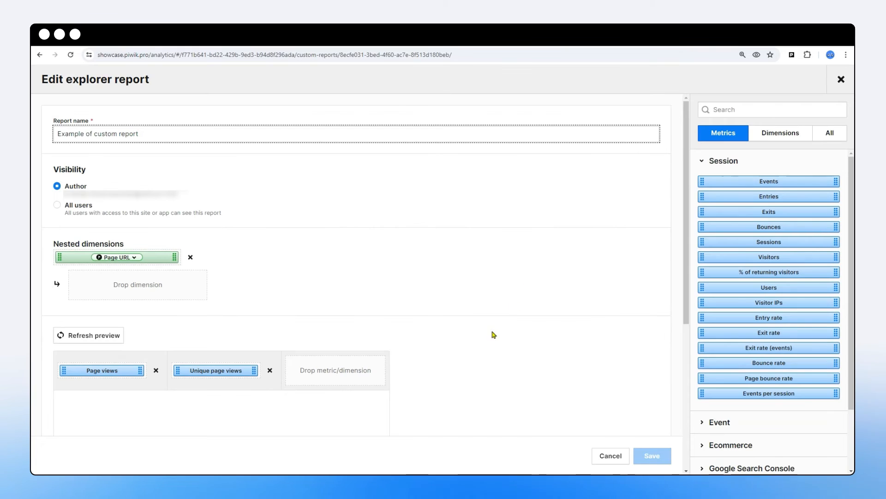
pyautogui.scroll(-5, 490, 337)
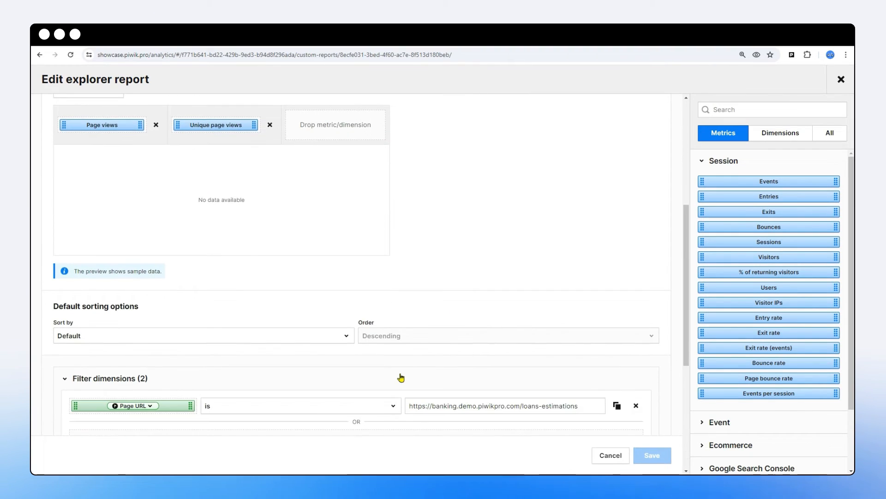
pyautogui.scroll(-2, 402, 378)
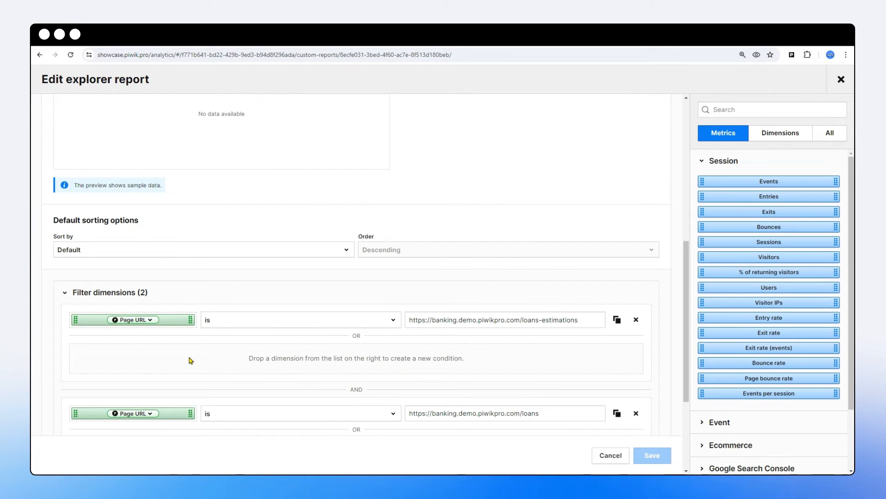
pyautogui.scroll(-1, 437, 299)
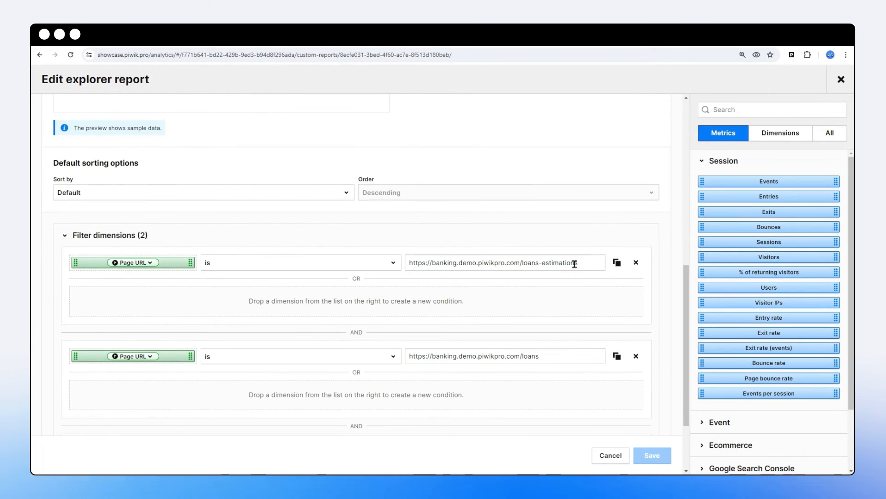
pyautogui.moveTo(574, 263); pyautogui.dragTo(409, 264)
pyautogui.moveTo(552, 356); pyautogui.dragTo(401, 361)
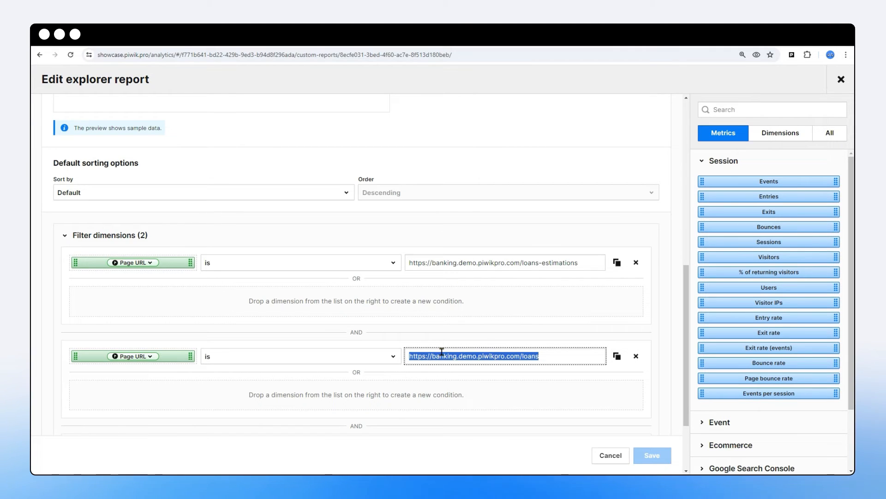
pyautogui.click(412, 304)
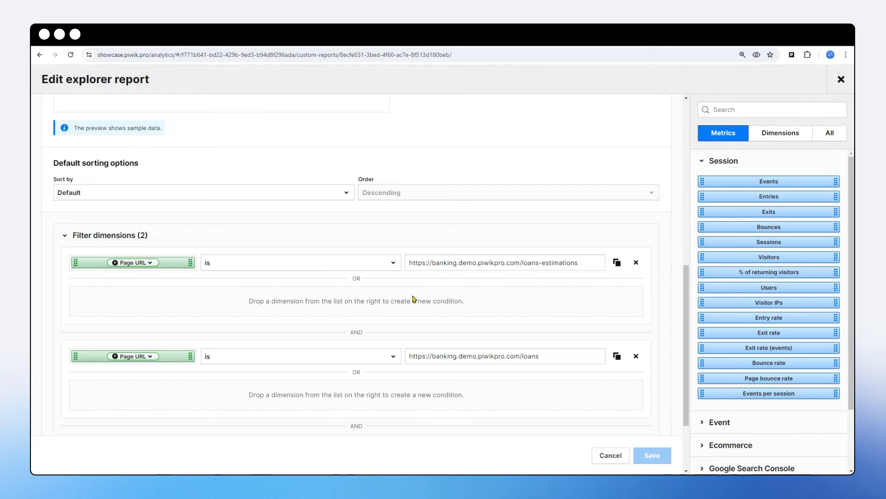
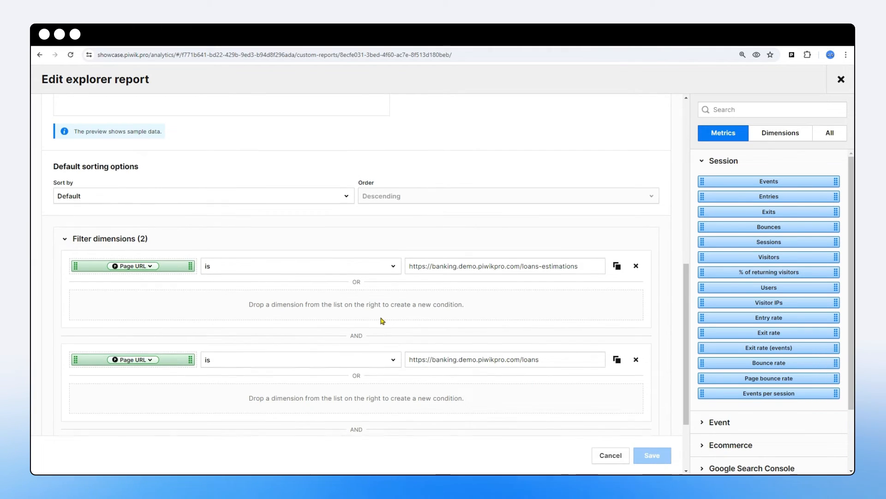
pyautogui.click(335, 271)
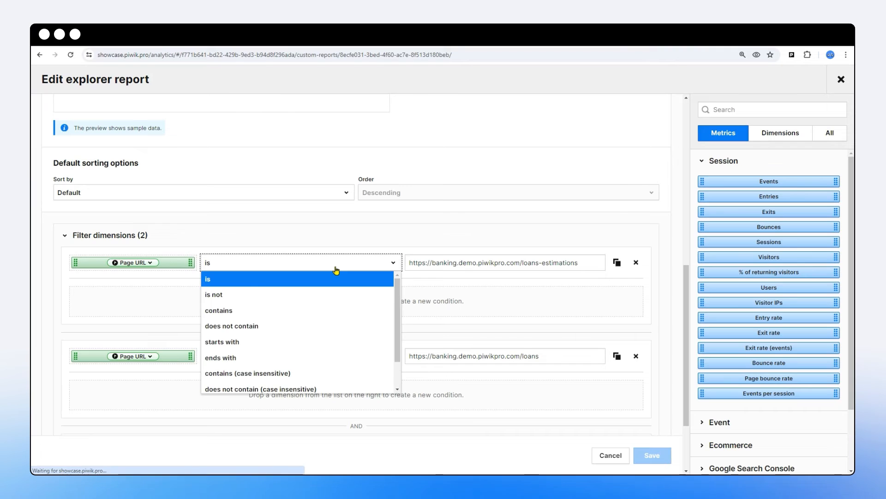
pyautogui.click(257, 310)
pyautogui.moveTo(538, 268); pyautogui.dragTo(593, 264)
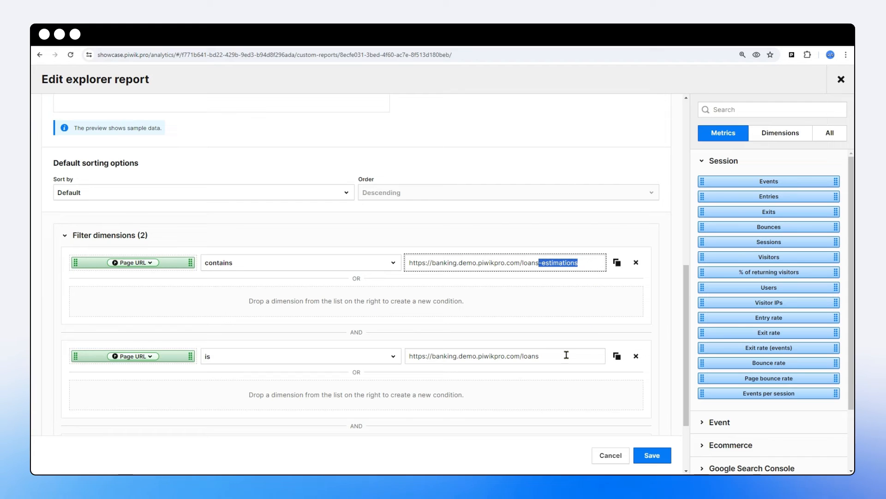
pyautogui.press('BackSpace')
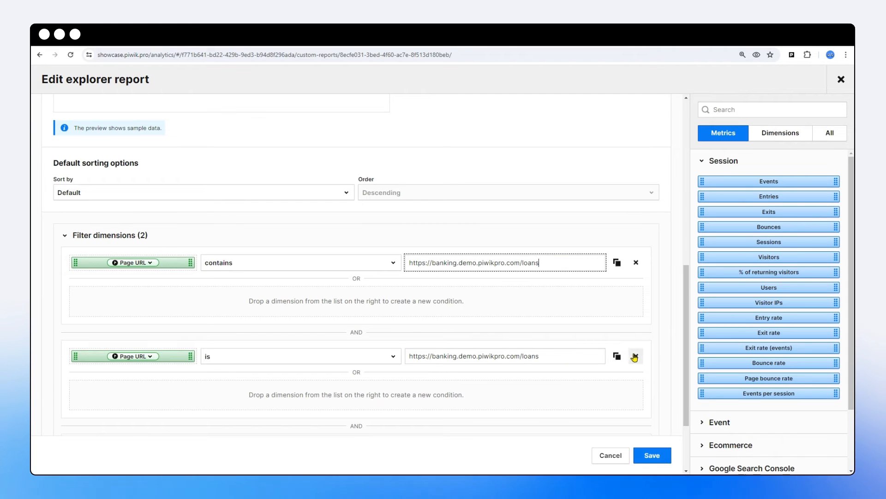
pyautogui.click(633, 356)
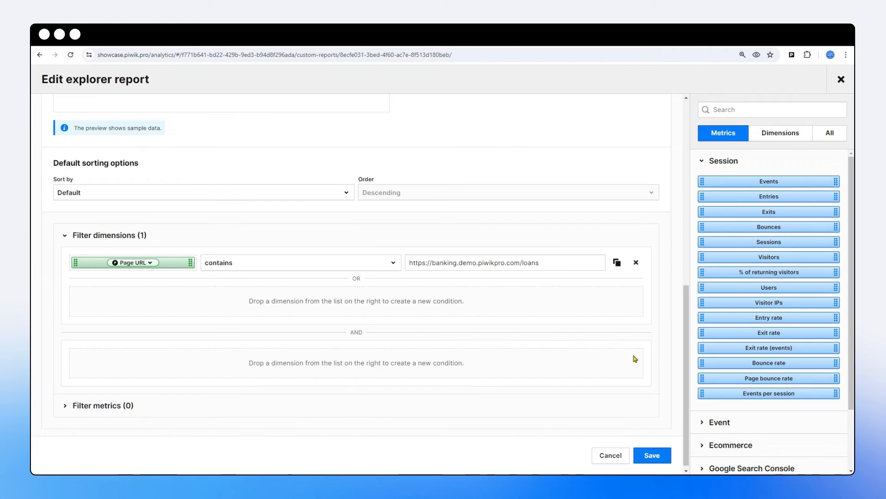
# Save the report with the contains condition and examine the loans part of the listed page URLs
pyautogui.click(652, 457)
pyautogui.scroll(-3, 508, 352)
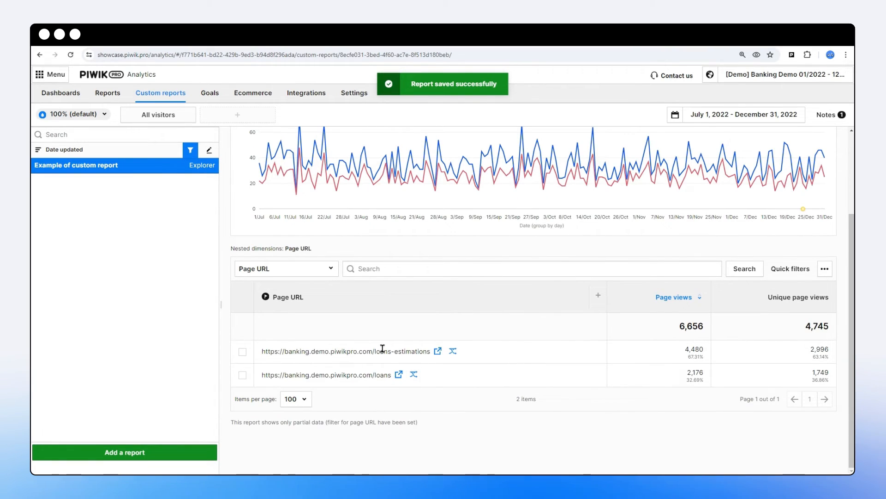
pyautogui.moveTo(375, 350); pyautogui.dragTo(394, 352)
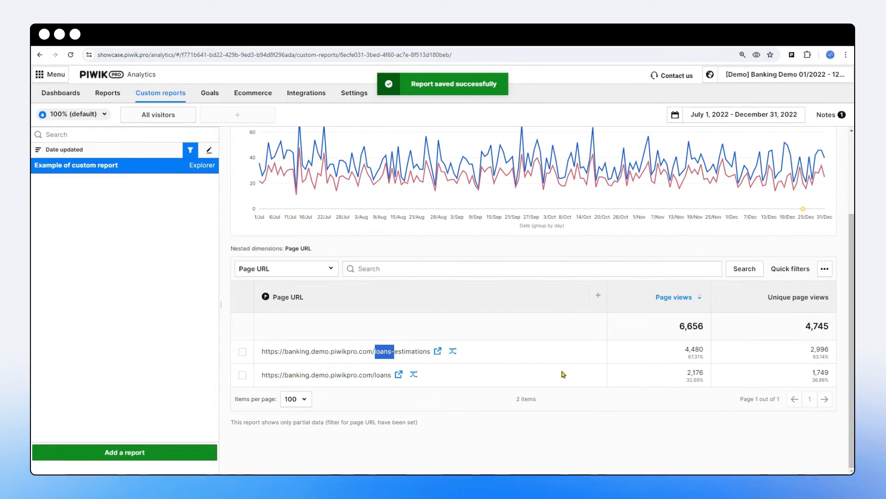
# Edit the report again, shortening the value of the Page URL contains condition to loans, and save it
pyautogui.scroll(3, 563, 374)
pyautogui.click(714, 145)
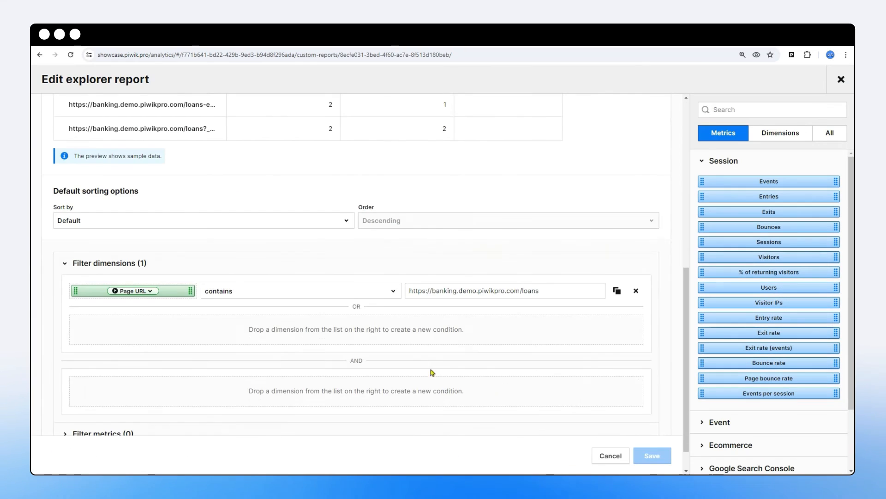
pyautogui.click(353, 291)
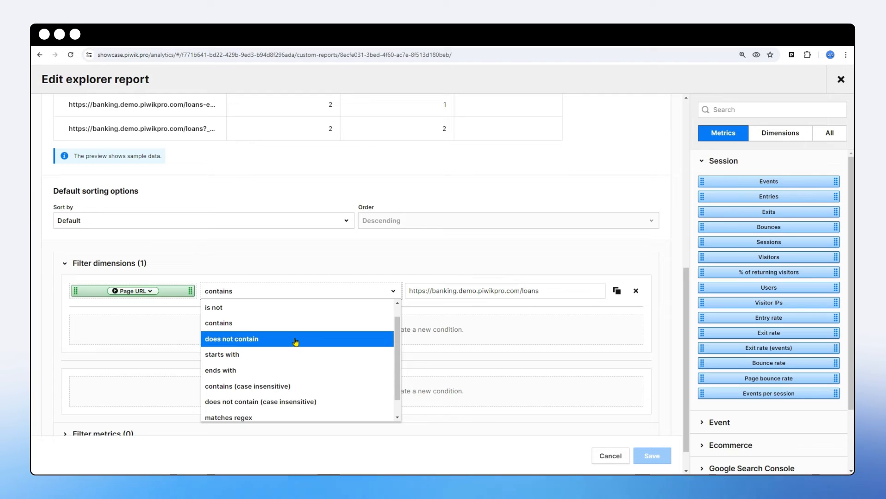
pyautogui.click(536, 289)
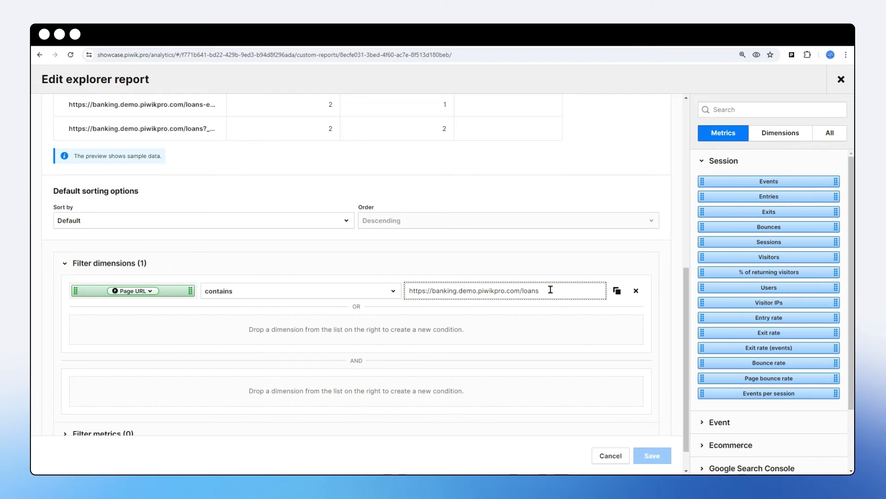
pyautogui.moveTo(550, 290); pyautogui.dragTo(402, 287)
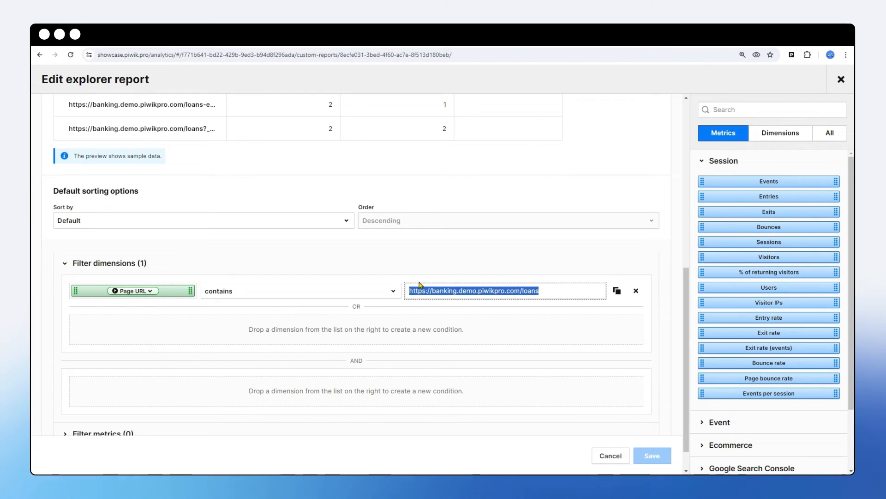
pyautogui.write('loan')
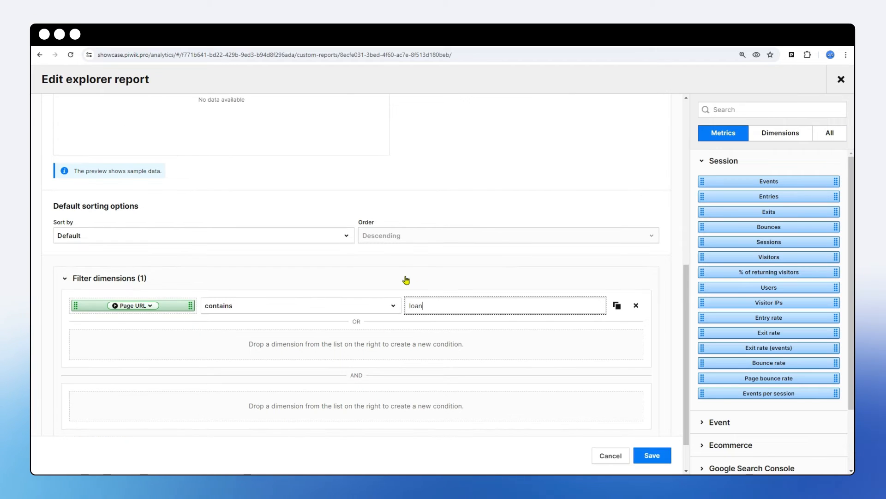
pyautogui.write('s')
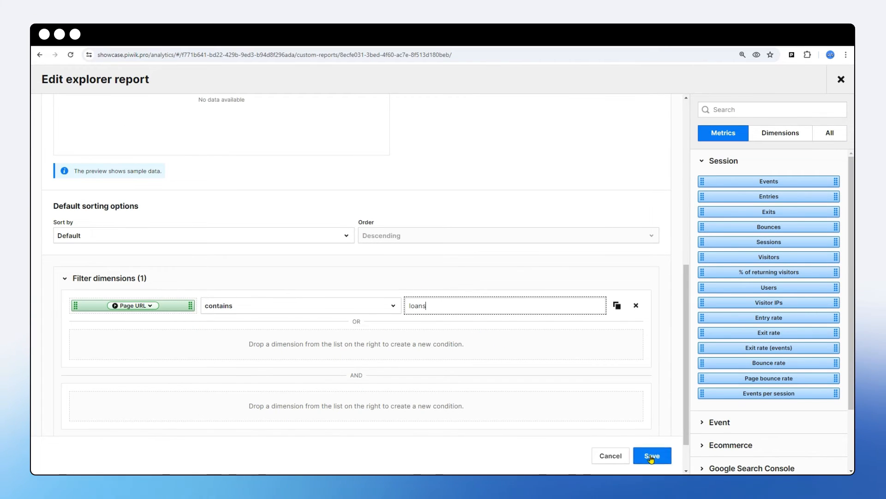
pyautogui.click(652, 456)
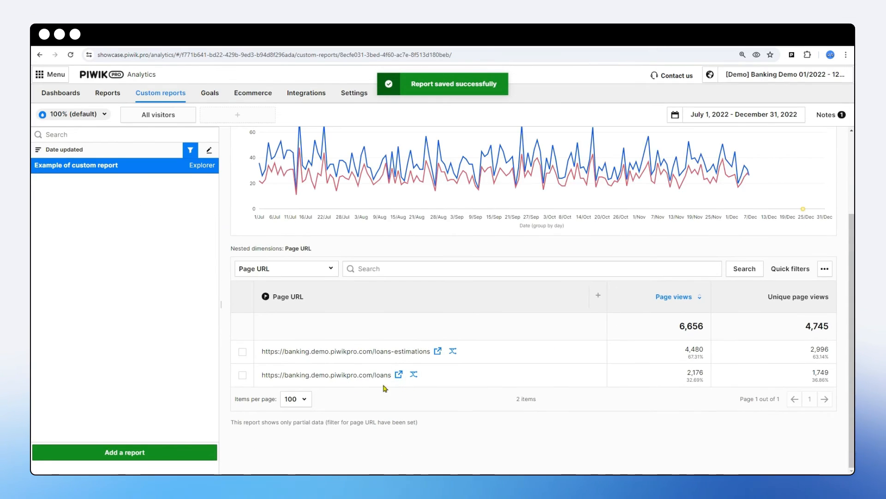
# Reopen the report for editing and change the operator of the Page URL condition on loans to does not contain
pyautogui.scroll(3, 445, 371)
pyautogui.click(716, 147)
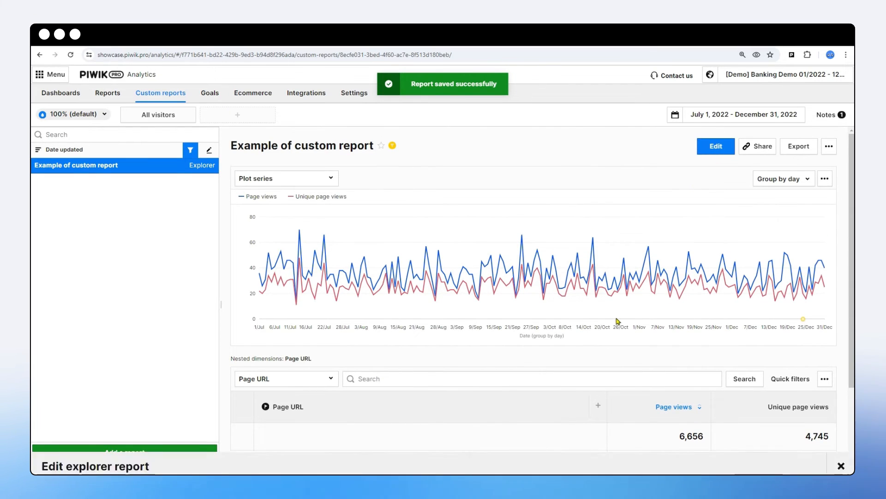
pyautogui.scroll(-5, 374, 386)
pyautogui.click(316, 381)
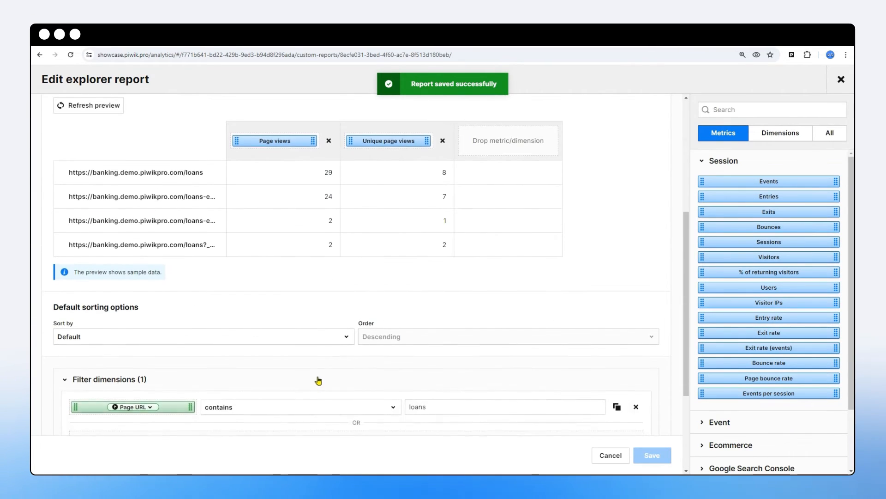
pyautogui.scroll(-2, 314, 369)
pyautogui.click(307, 320)
pyautogui.click(281, 368)
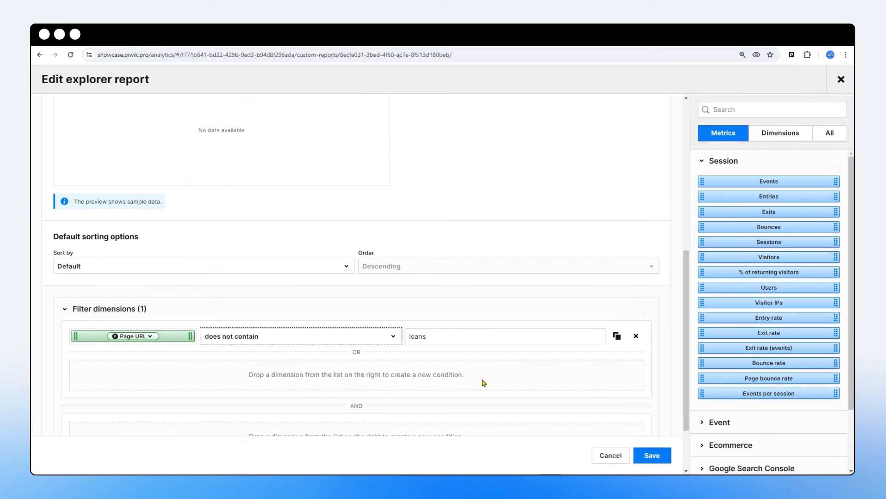
# Save the report with the does not contain condition and look through the page URLs it lists
pyautogui.click(646, 453)
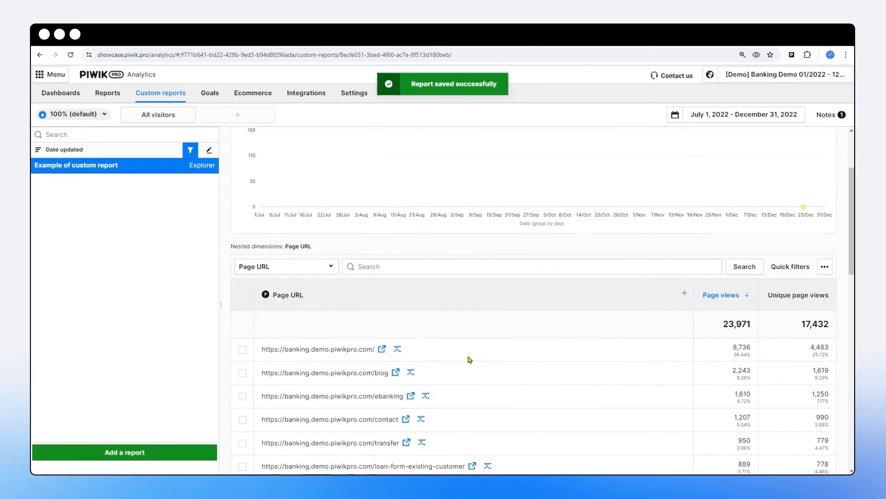
pyautogui.scroll(-2, 381, 306)
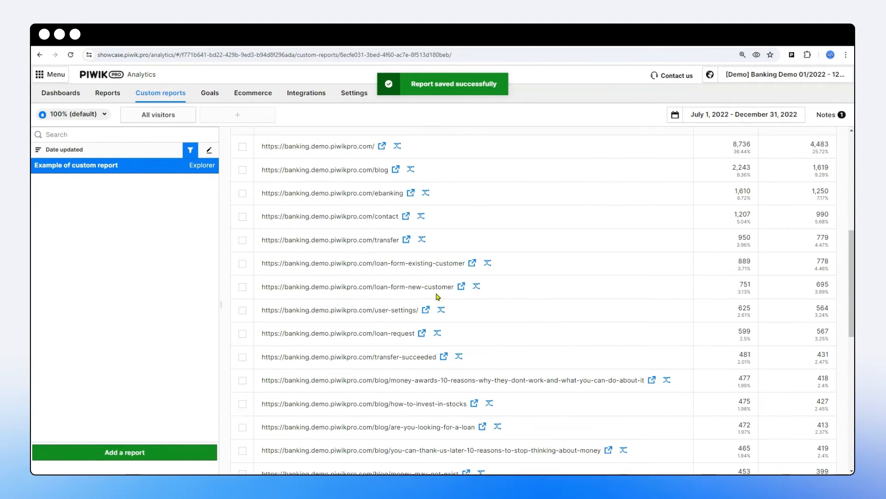
pyautogui.scroll(-2, 424, 315)
pyautogui.scroll(-2, 422, 353)
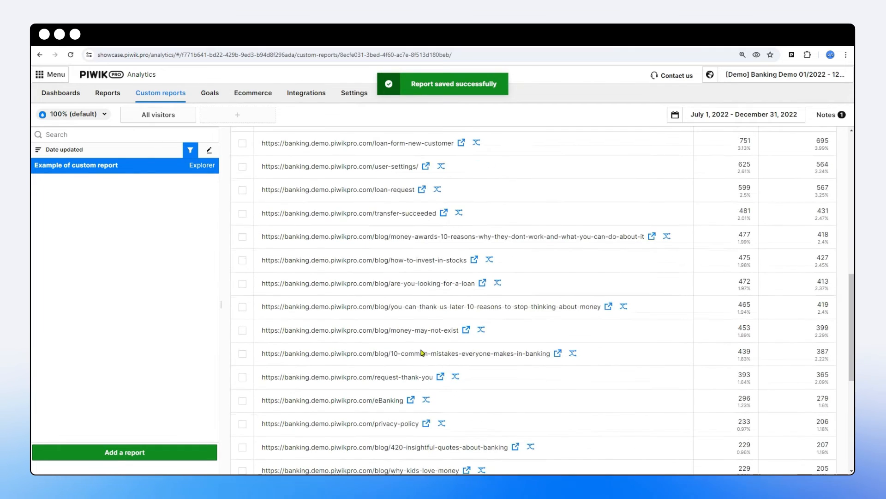
pyautogui.scroll(10, 428, 416)
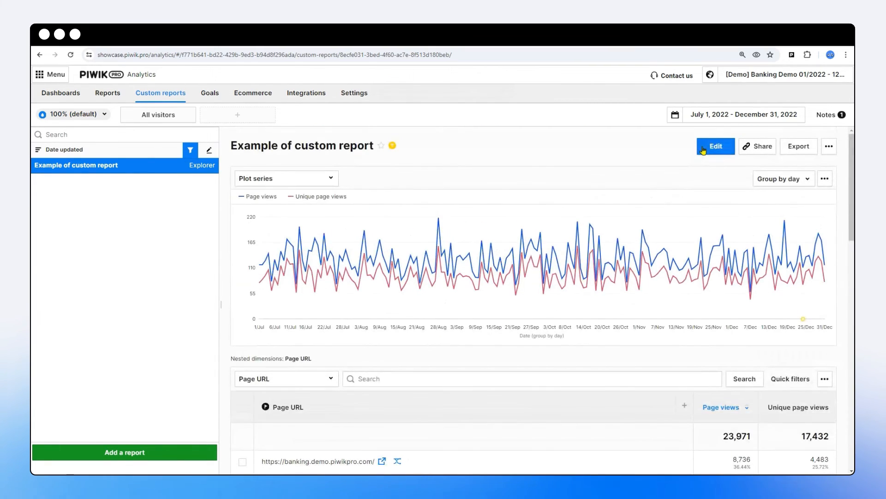
# Reopen the report for editing and review the operators available for the Page URL filter condition
pyautogui.click(716, 146)
pyautogui.scroll(-6, 464, 336)
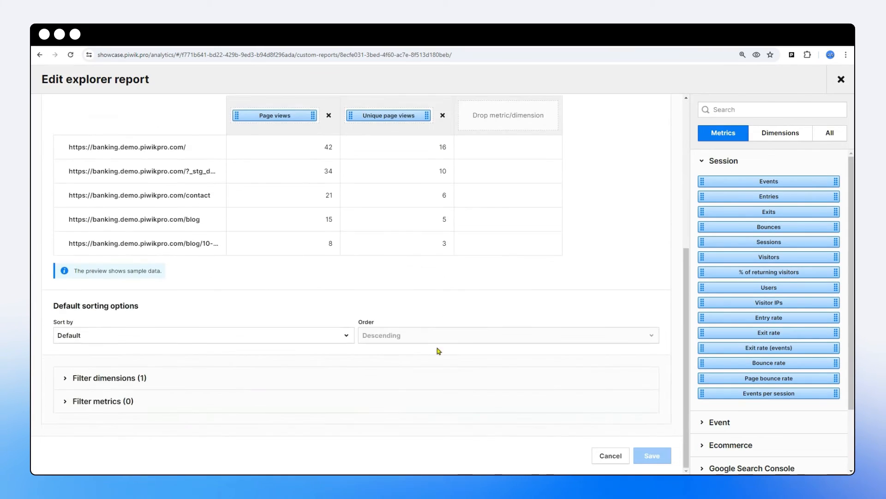
pyautogui.click(398, 384)
pyautogui.scroll(-3, 402, 364)
pyautogui.click(326, 269)
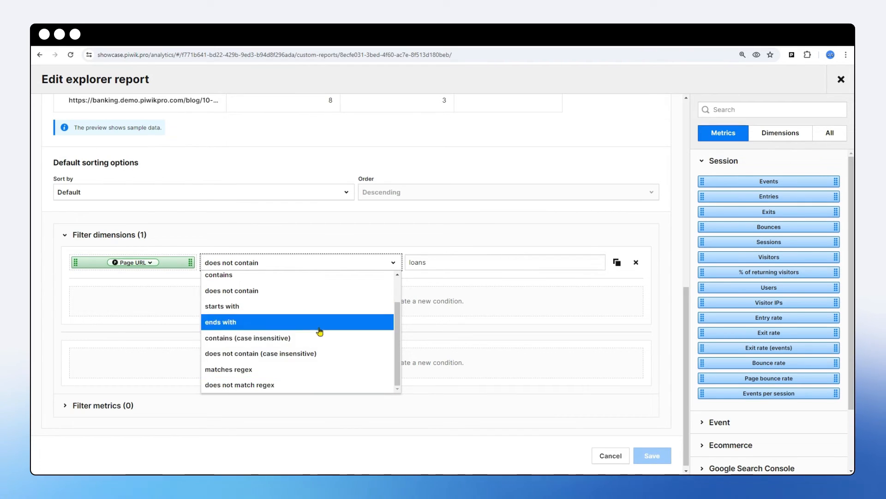
pyautogui.click(451, 301)
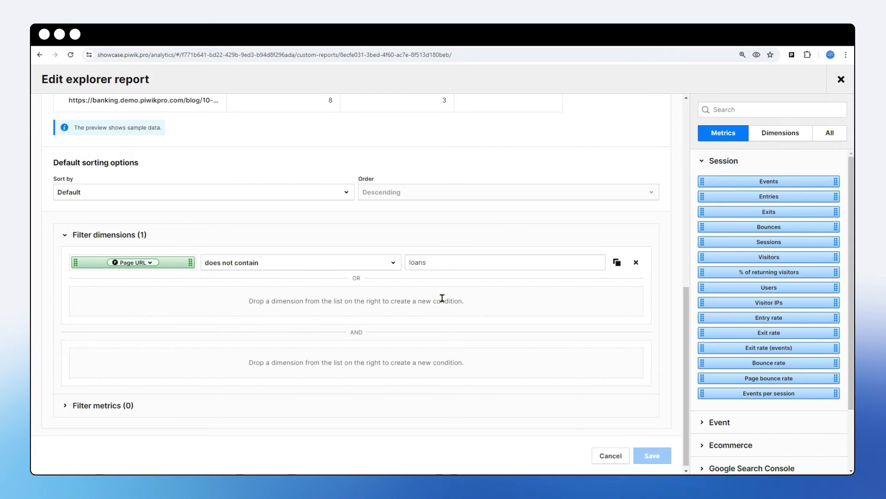
# Change the Page URL condition to the contains operator with the value monay
pyautogui.click(318, 266)
pyautogui.scroll(2, 289, 287)
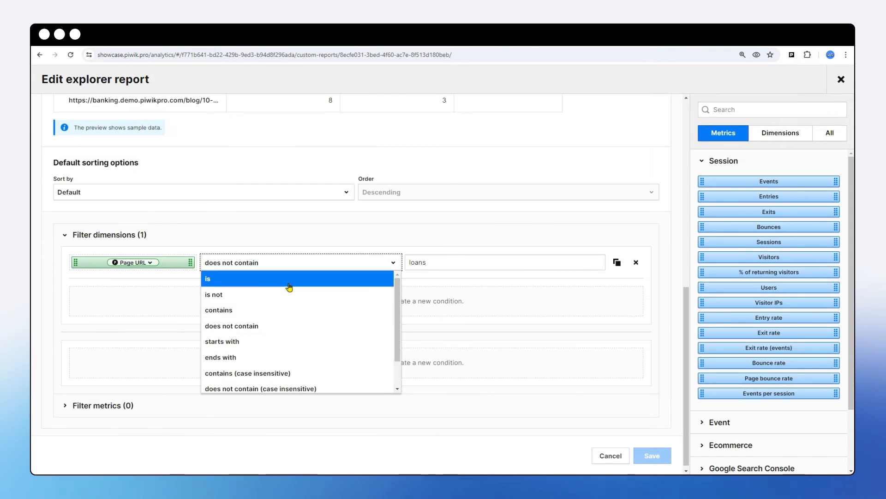
pyautogui.click(283, 310)
pyautogui.click(423, 260)
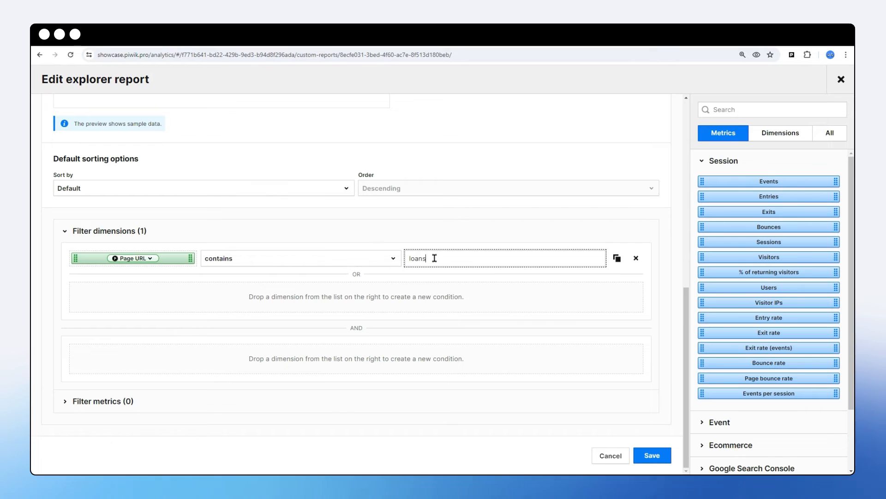
pyautogui.hotkey('ctrl', 'a')
pyautogui.write('monay')
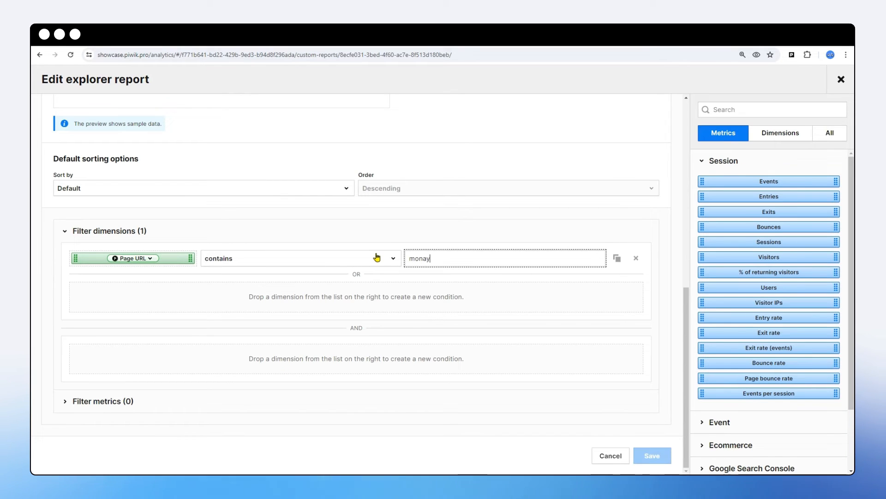
# Duplicate the Page URL condition into a separate AND group, correcting the first value to money and setting the second to blog
pyautogui.click(618, 258)
pyautogui.moveTo(162, 291); pyautogui.dragTo(189, 398)
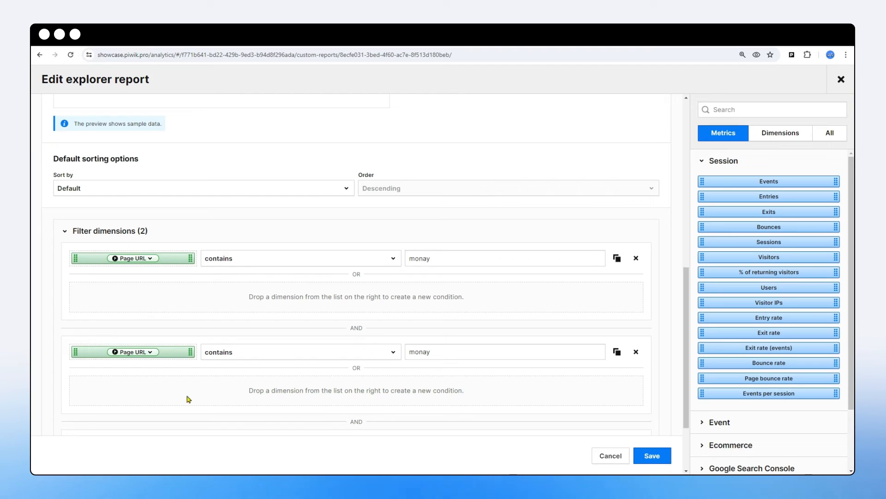
pyautogui.click(426, 258)
pyautogui.press('BackSpace')
pyautogui.write('e')
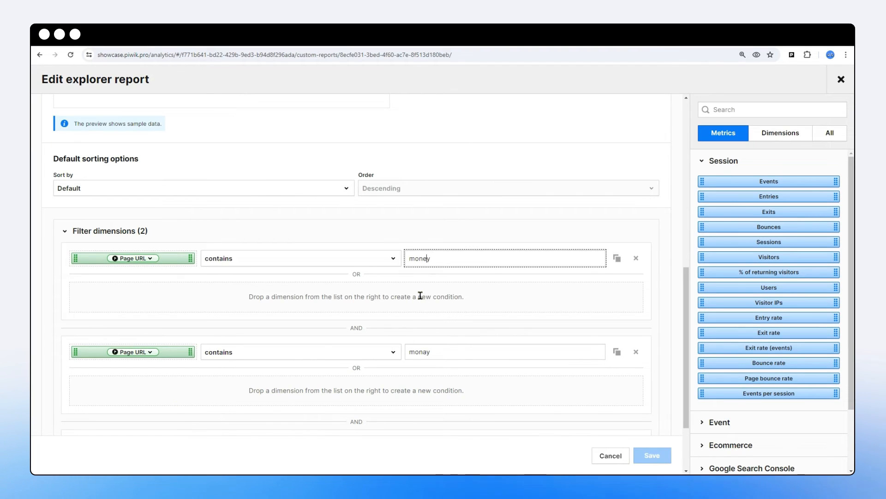
pyautogui.doubleClick(448, 349)
pyautogui.write('blog')
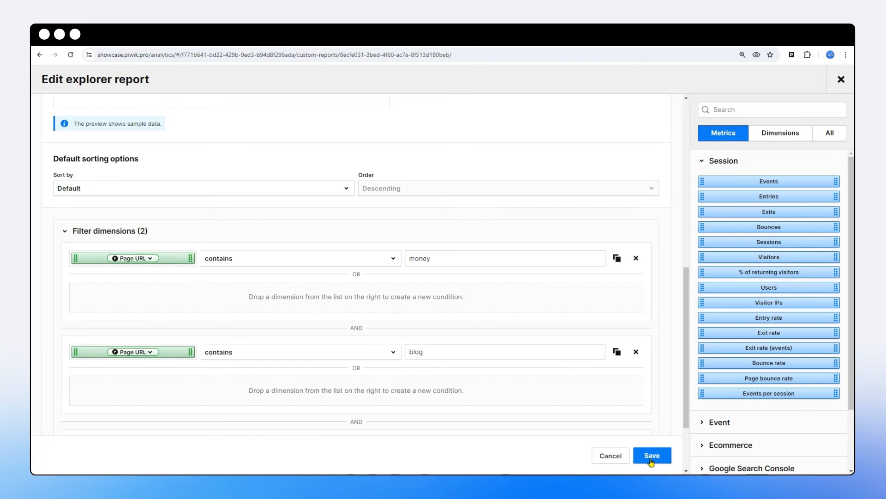
# Save the report and examine the blog and money parts of the listed page URLs
pyautogui.click(653, 455)
pyautogui.scroll(-5, 542, 326)
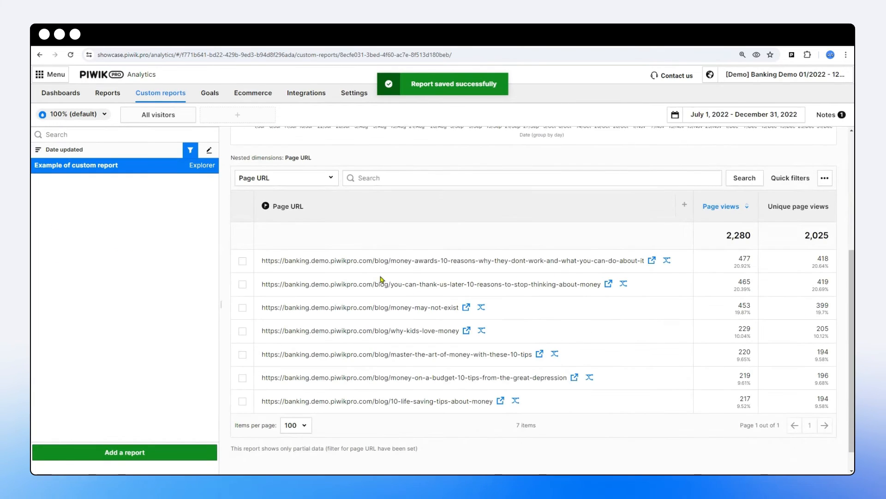
pyautogui.moveTo(376, 261); pyautogui.dragTo(388, 261)
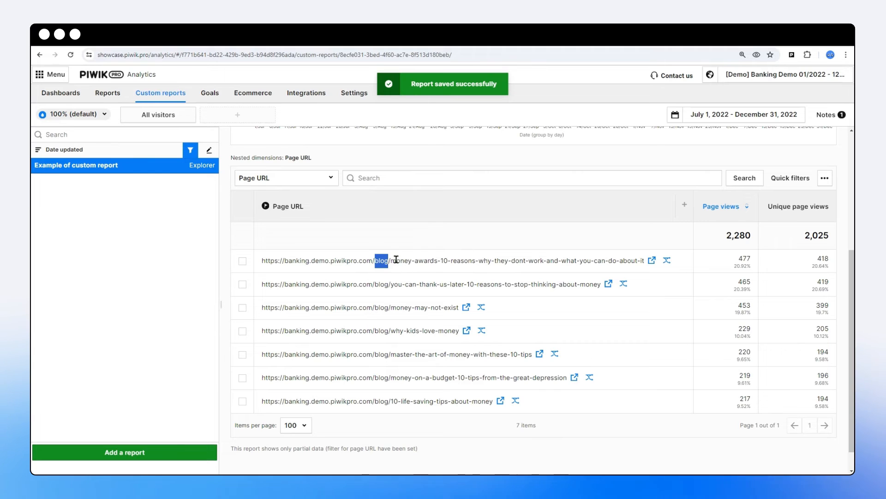
pyautogui.doubleClick(401, 260)
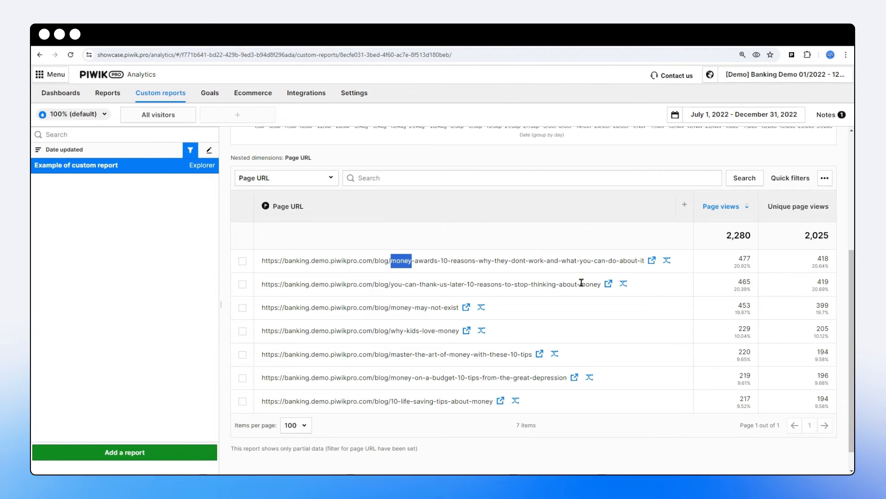
pyautogui.moveTo(581, 284); pyautogui.dragTo(597, 282)
pyautogui.doubleClick(379, 285)
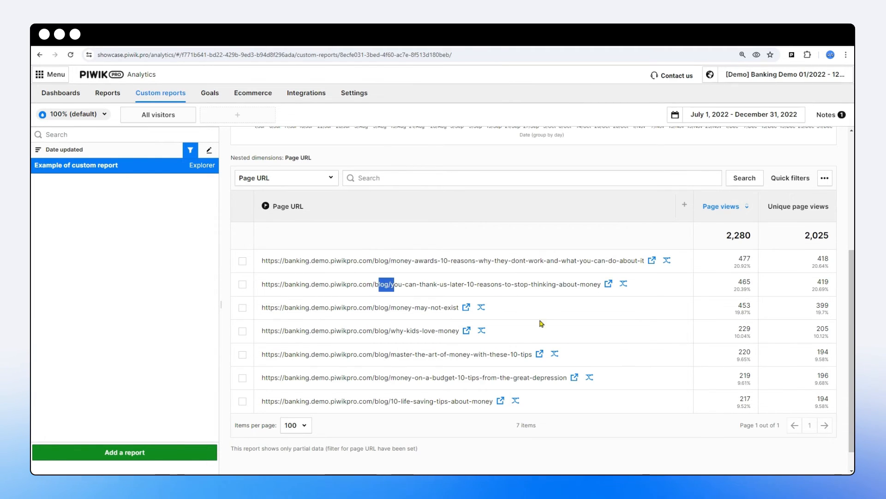
# Reopen the report for editing and examine the values of the two AND-joined Page URL contains conditions
pyautogui.scroll(5, 542, 324)
pyautogui.click(716, 146)
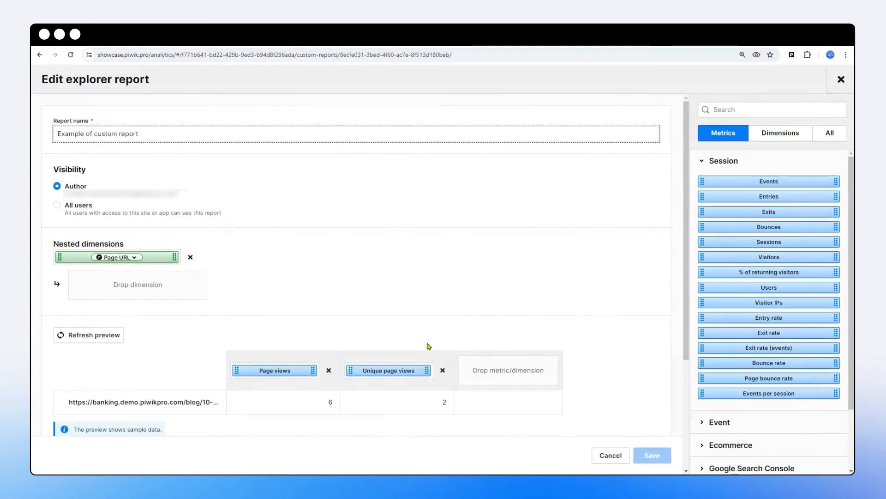
pyautogui.scroll(-4, 396, 307)
pyautogui.click(342, 378)
pyautogui.scroll(-3, 351, 365)
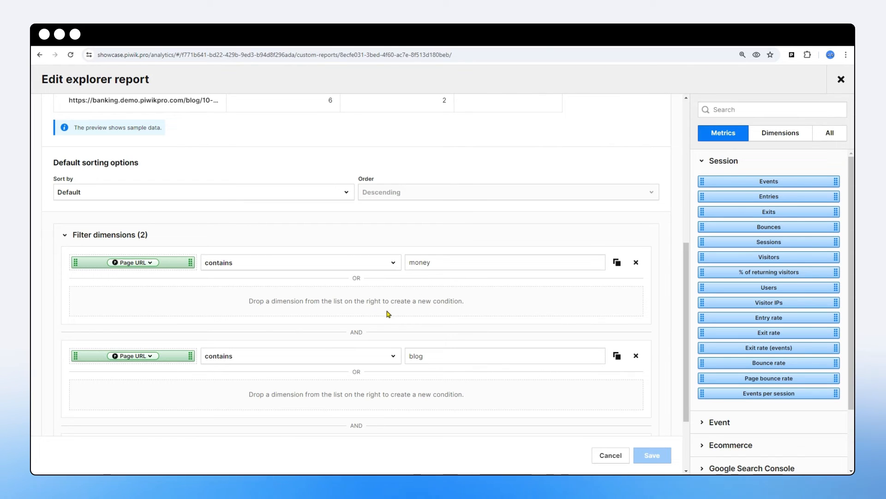
pyautogui.moveTo(445, 262); pyautogui.dragTo(402, 263)
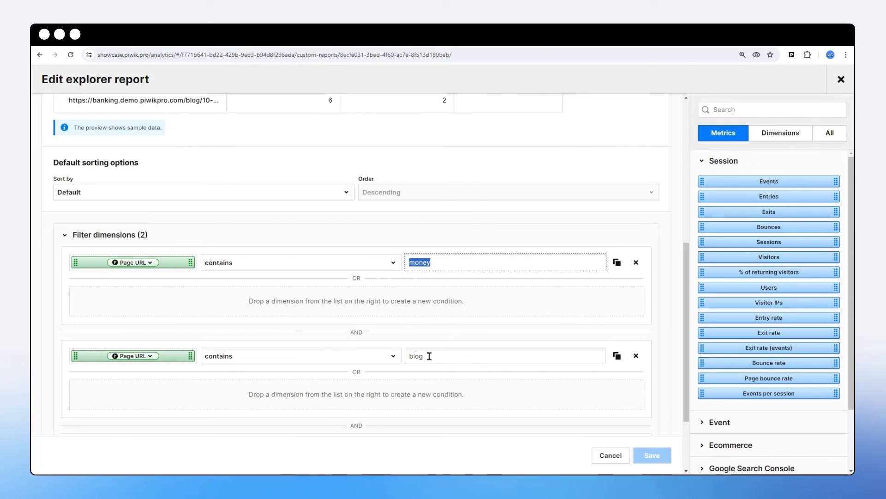
pyautogui.moveTo(430, 356); pyautogui.dragTo(405, 357)
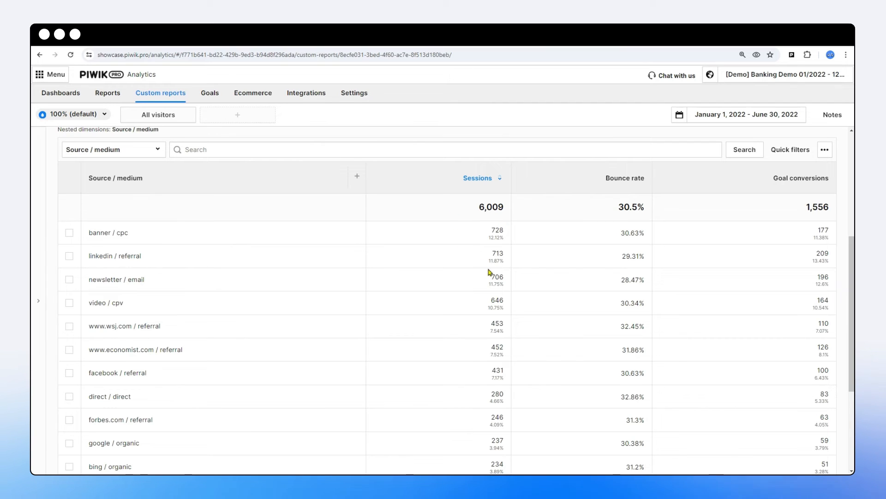
# Examine the session and bounce rate figures by source / medium, comparing the sources with the most sessions to the remaining ones
pyautogui.moveTo(494, 276); pyautogui.dragTo(506, 278)
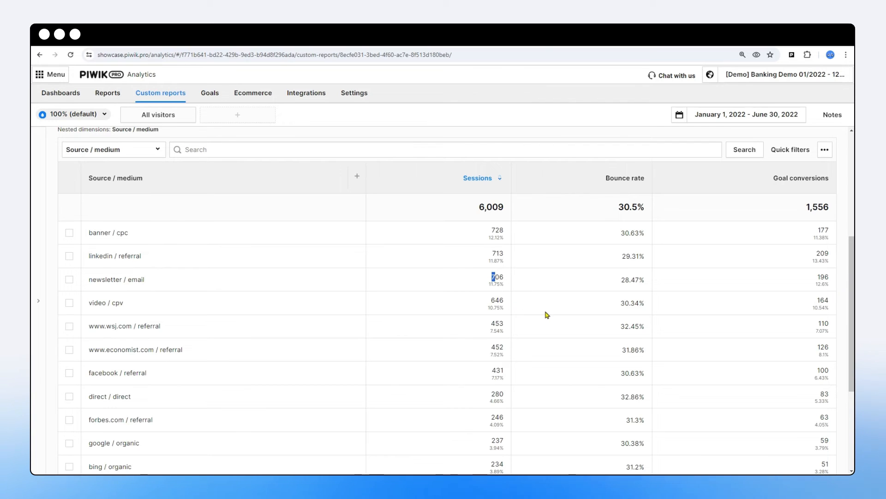
pyautogui.moveTo(619, 304); pyautogui.dragTo(638, 305)
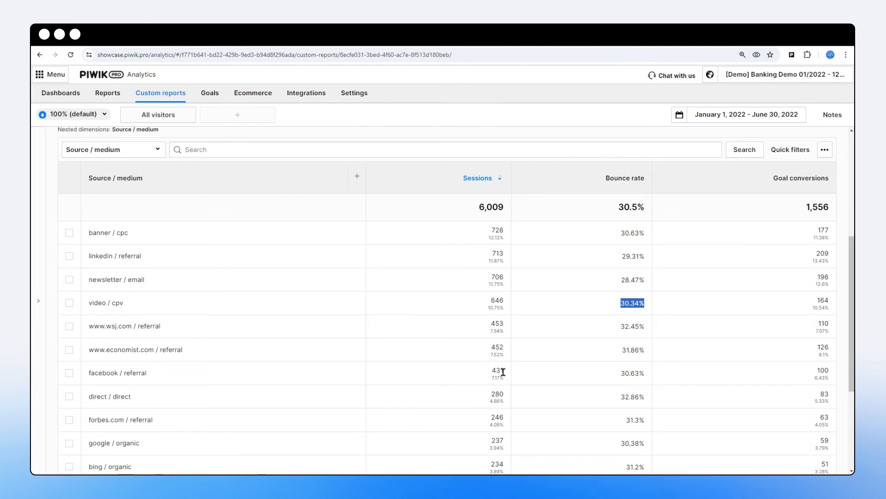
pyautogui.moveTo(502, 371); pyautogui.dragTo(91, 231)
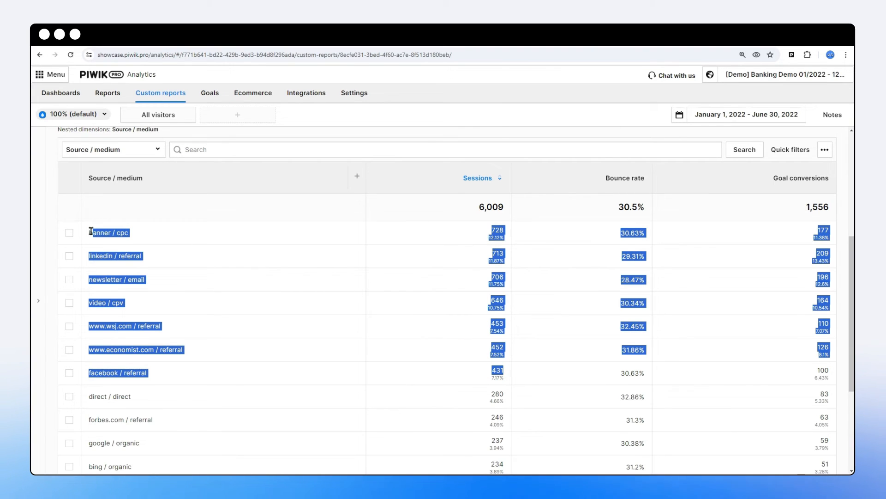
pyautogui.moveTo(93, 395)
pyautogui.mouseDown()
pyautogui.moveTo(83, 400)
pyautogui.moveTo(517, 473)
pyautogui.moveTo(526, 471)
pyautogui.moveTo(533, 387)
pyautogui.mouseUp()
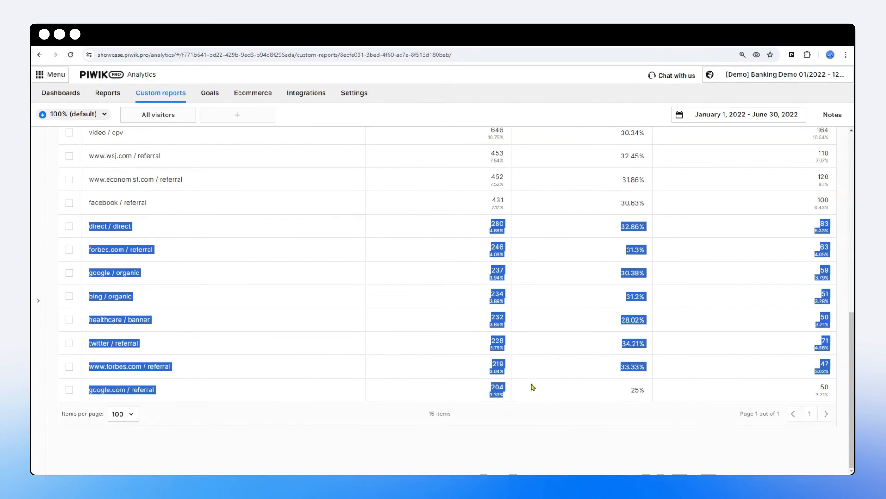
# Open the source / medium report for editing and add Sessions as a metric filter condition
pyautogui.scroll(8, 518, 420)
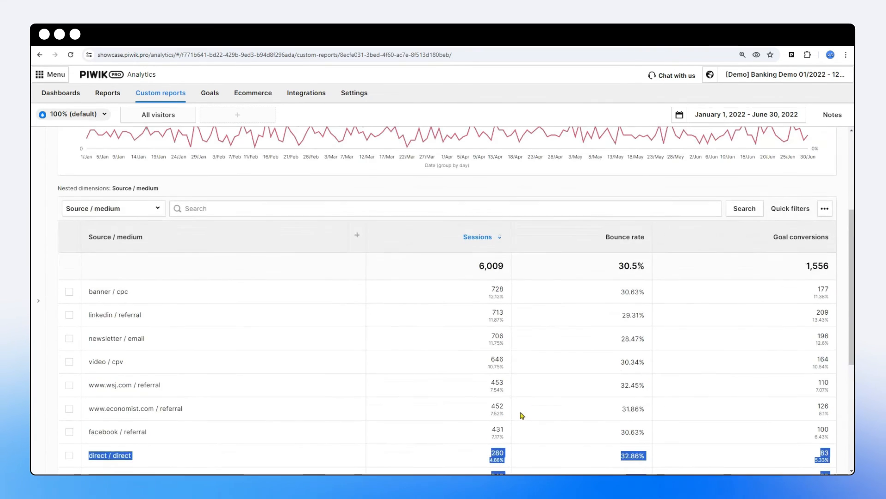
pyautogui.scroll(2, 554, 397)
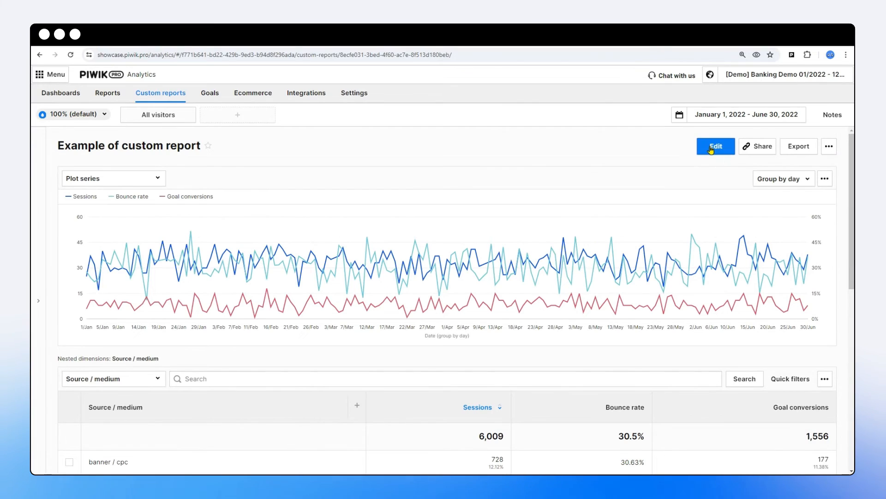
pyautogui.click(714, 146)
pyautogui.scroll(-6, 313, 311)
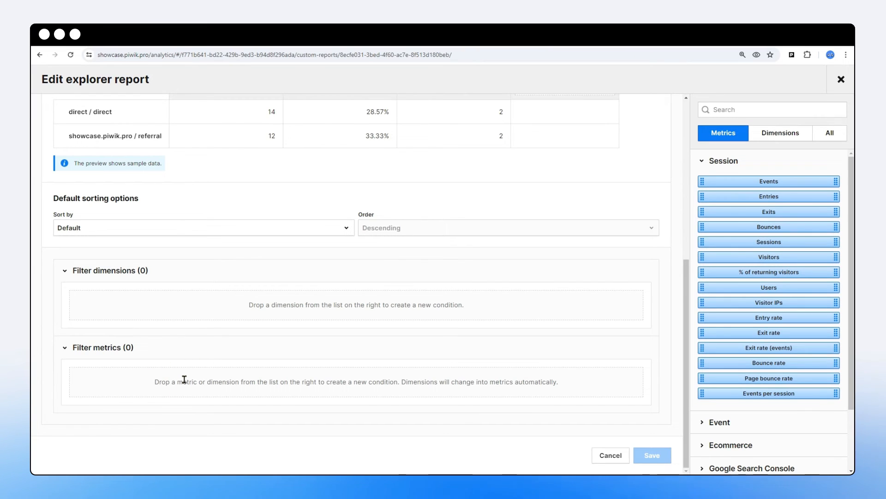
pyautogui.moveTo(742, 240); pyautogui.dragTo(215, 386)
pyautogui.scroll(-3, 231, 381)
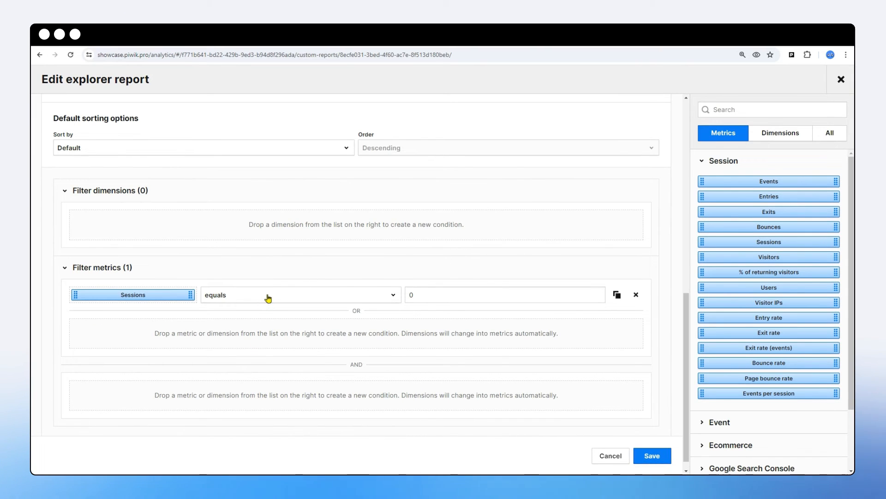
# Set the Sessions metric condition to is greater than or equals 400
pyautogui.click(266, 295)
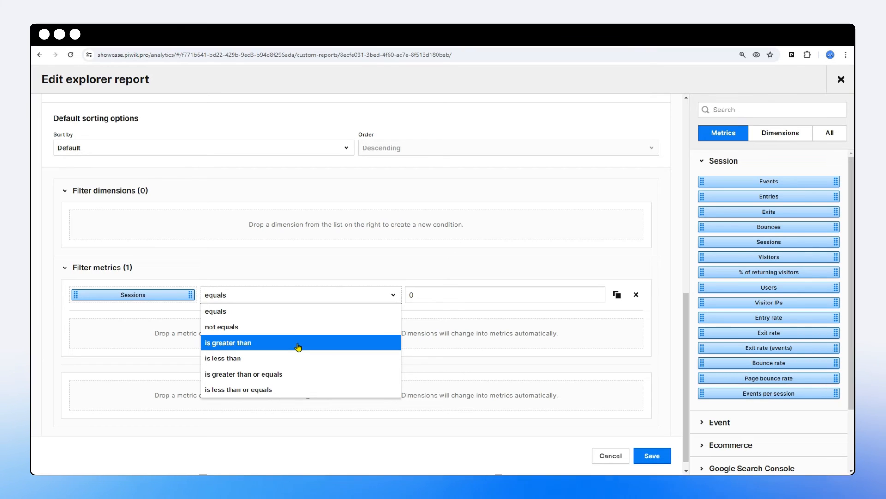
pyautogui.click(306, 374)
pyautogui.doubleClick(413, 296)
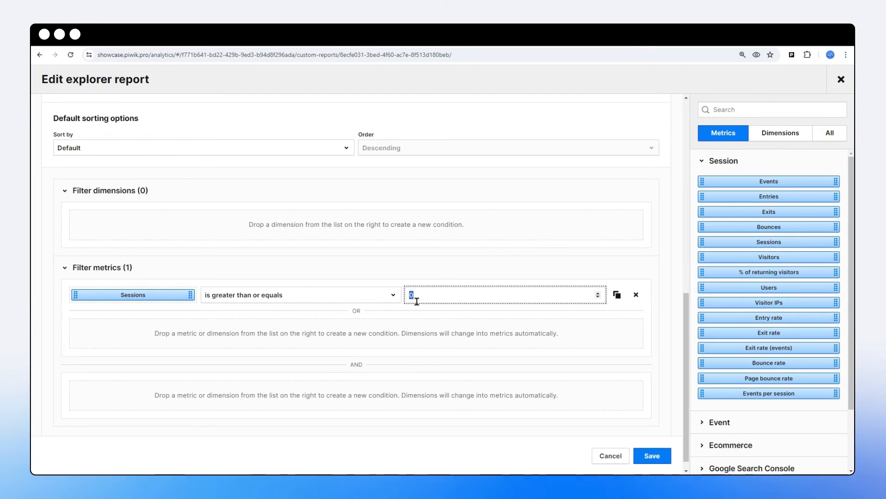
pyautogui.write('400')
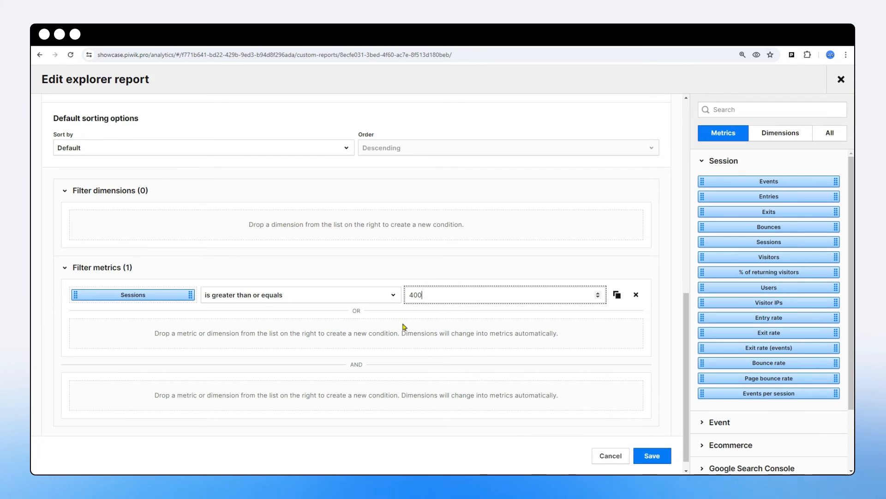
# Save the report with its Sessions condition, reopen it for editing and expand its metric filters
pyautogui.click(653, 455)
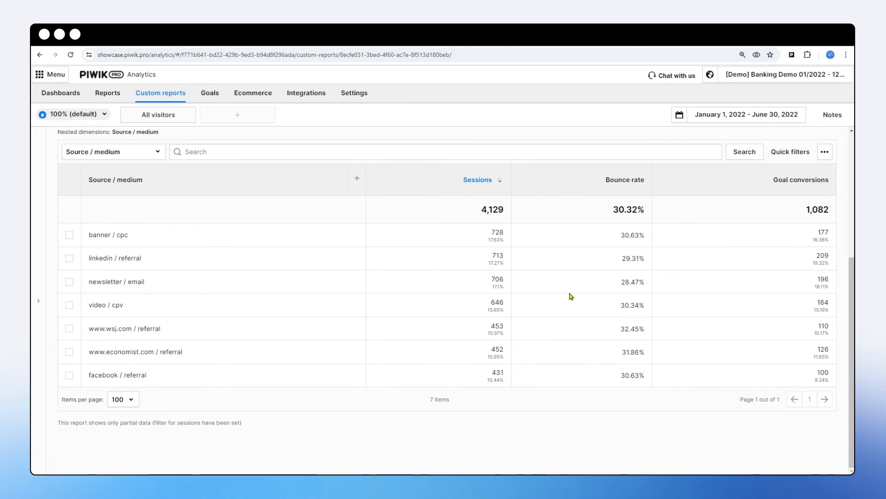
pyautogui.scroll(5, 584, 287)
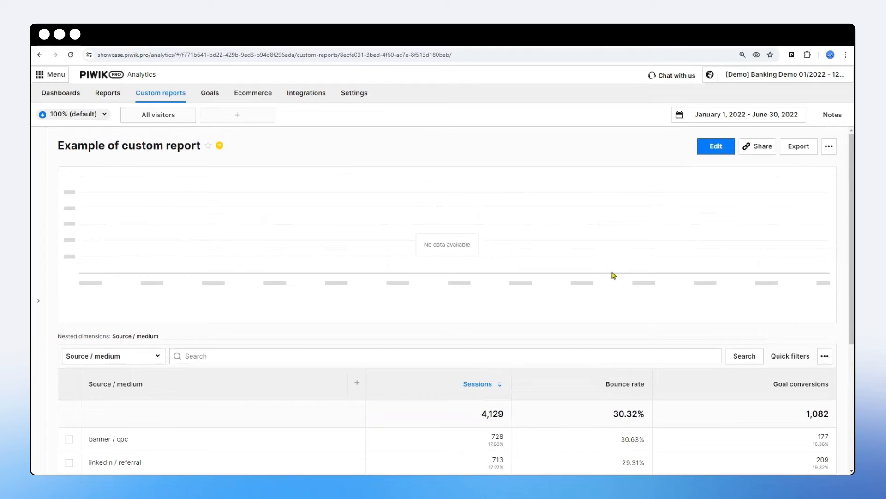
pyautogui.click(716, 146)
pyautogui.scroll(-5, 412, 278)
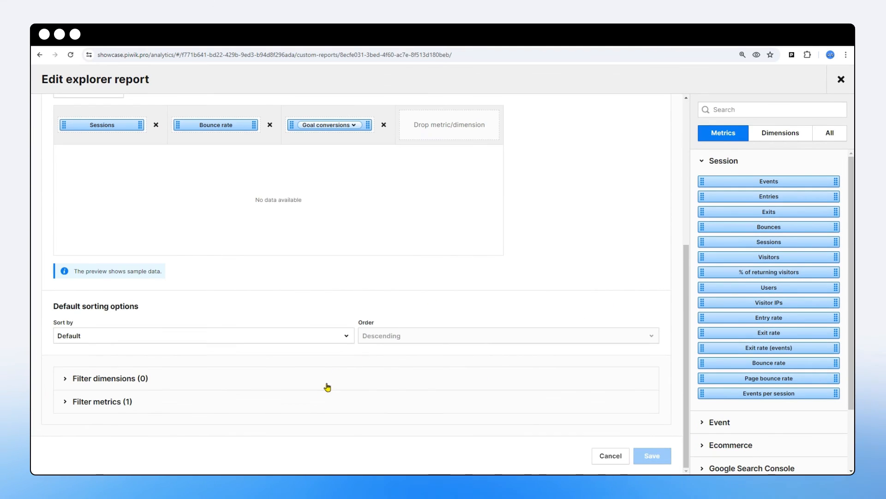
pyautogui.click(317, 401)
pyautogui.scroll(-3, 376, 314)
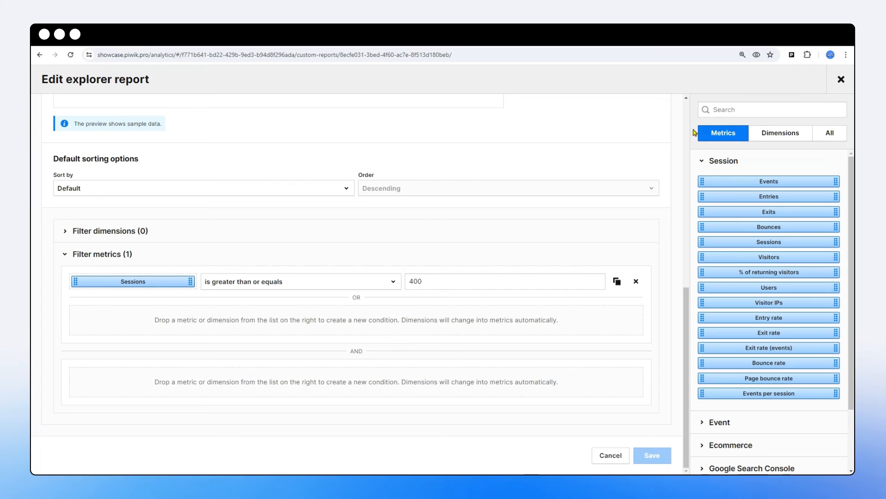
# Find the Bounce rate metric and add it as a second metric filter condition, joined to Sessions with AND
pyautogui.click(716, 111)
pyautogui.write('boun')
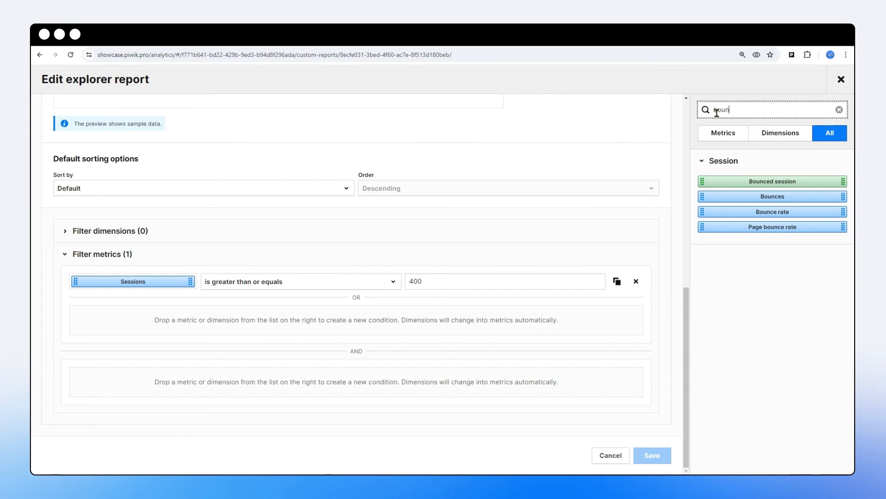
pyautogui.moveTo(736, 213); pyautogui.dragTo(175, 383)
pyautogui.scroll(-1, 253, 337)
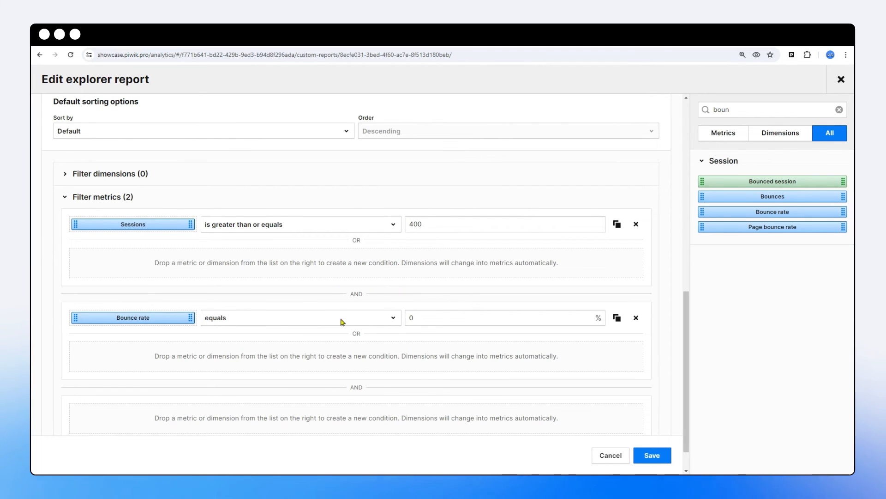
# Set the Bounce rate condition to is greater than 30%, save the report and examine the filtered source / medium rows
pyautogui.click(226, 325)
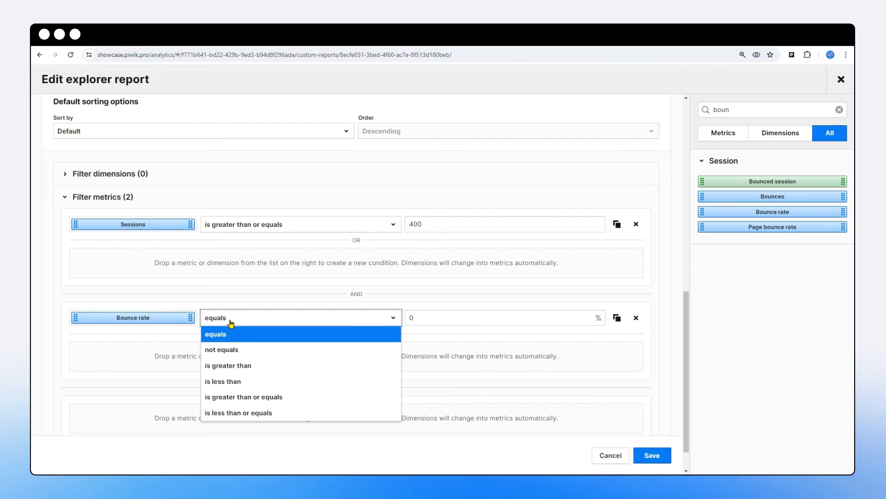
pyautogui.click(259, 365)
pyautogui.click(425, 318)
pyautogui.press('BackSpace')
pyautogui.write('30')
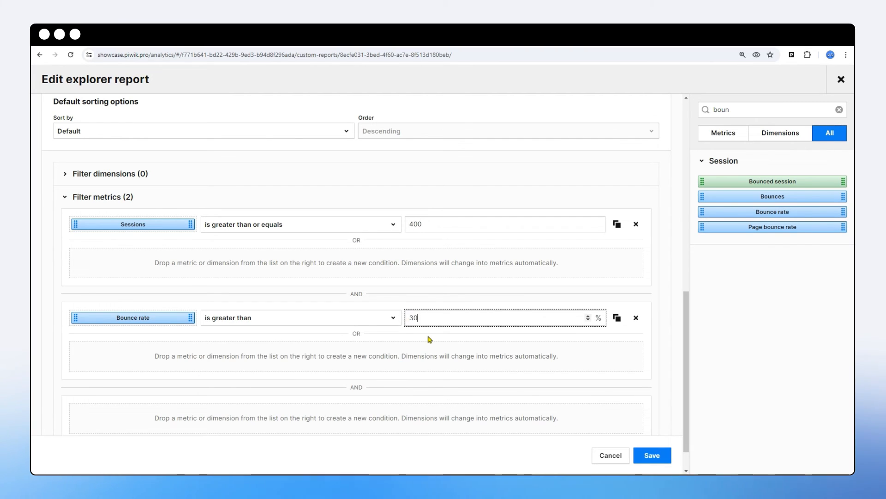
pyautogui.click(652, 455)
pyautogui.scroll(-3, 551, 329)
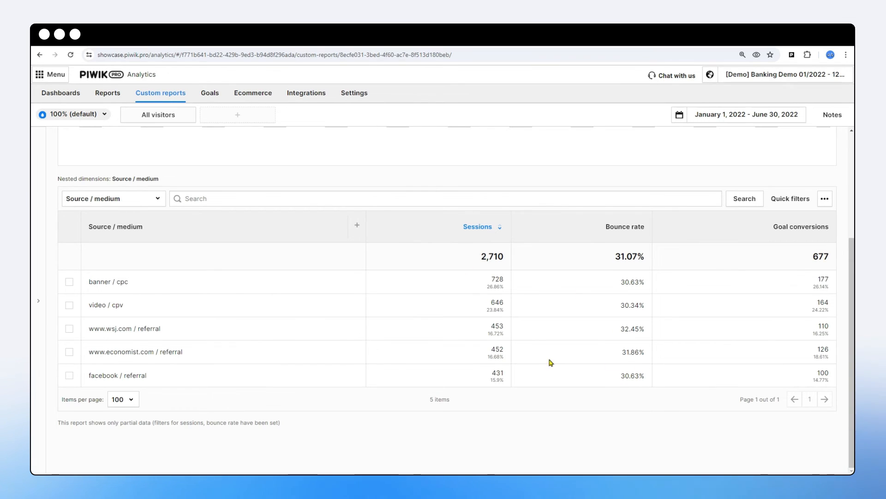
pyautogui.scroll(2, 579, 367)
pyautogui.scroll(-2, 588, 370)
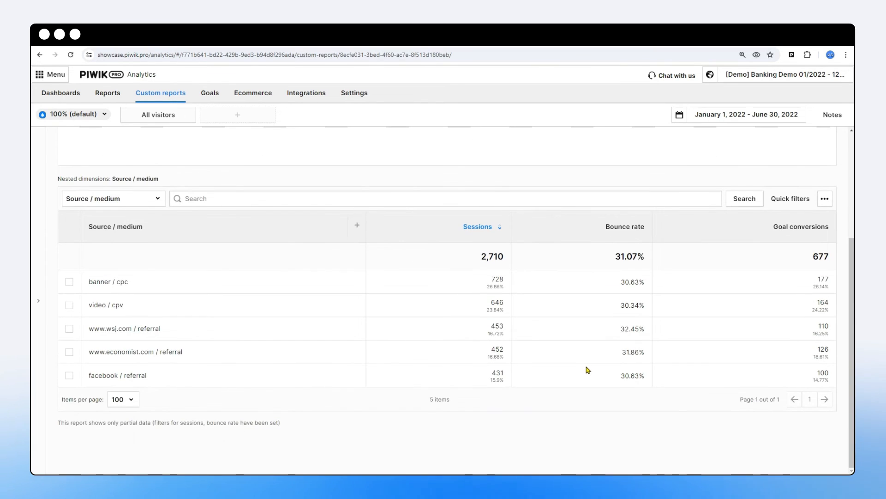
# Reopen the report for editing, delete the Bounce rate metric condition and save the report
pyautogui.scroll(3, 587, 375)
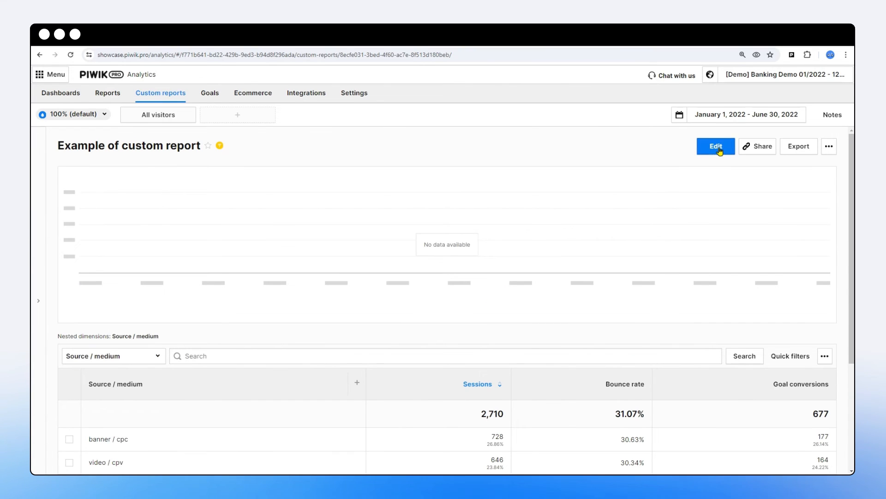
pyautogui.click(716, 147)
pyautogui.scroll(-5, 485, 335)
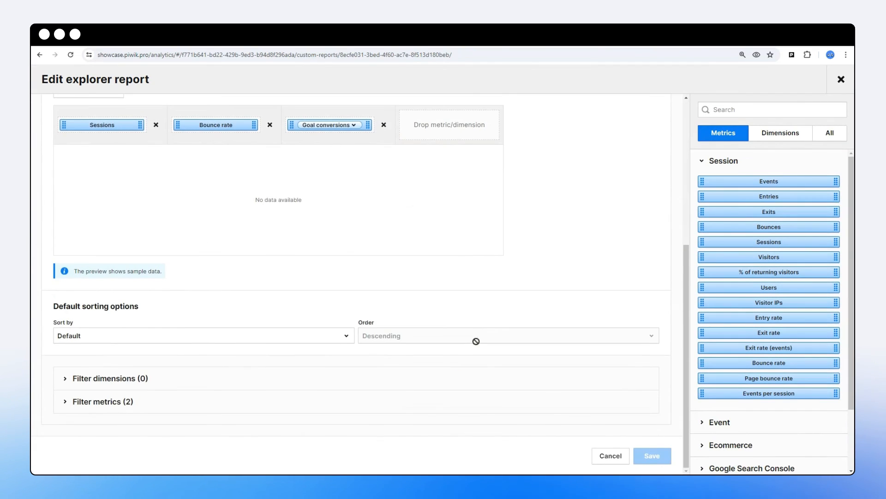
pyautogui.click(411, 381)
pyautogui.scroll(-4, 439, 379)
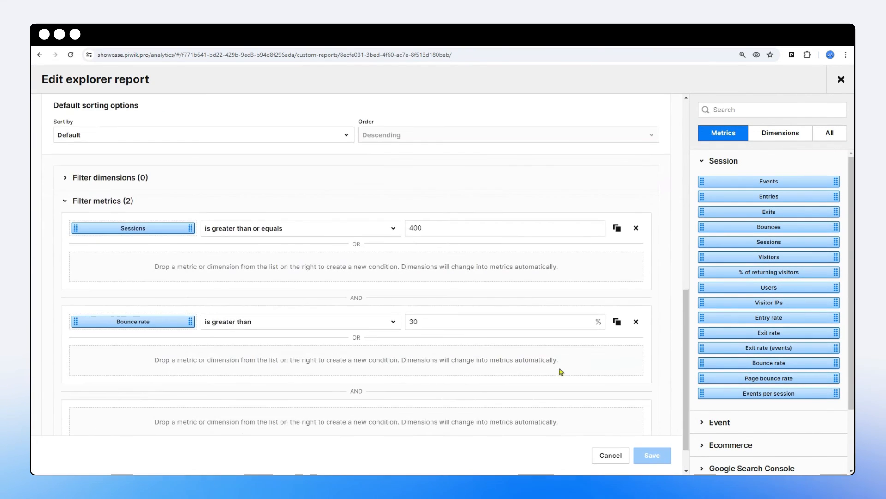
pyautogui.click(636, 322)
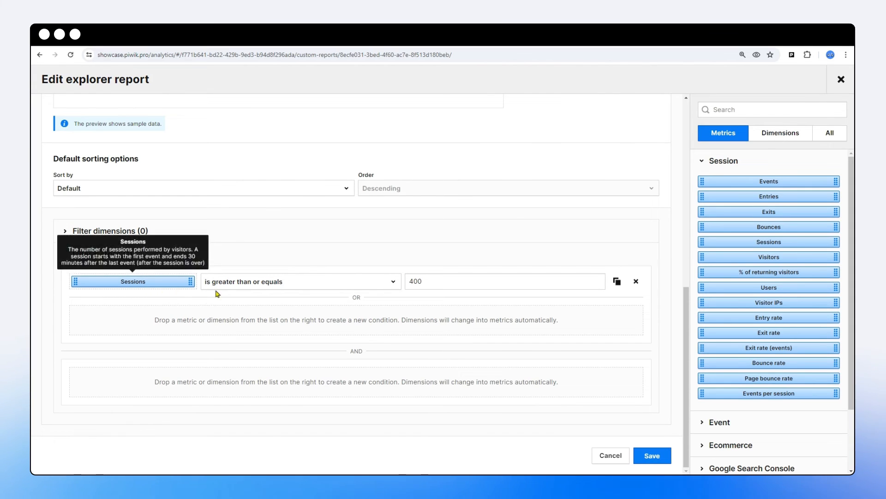
pyautogui.click(652, 456)
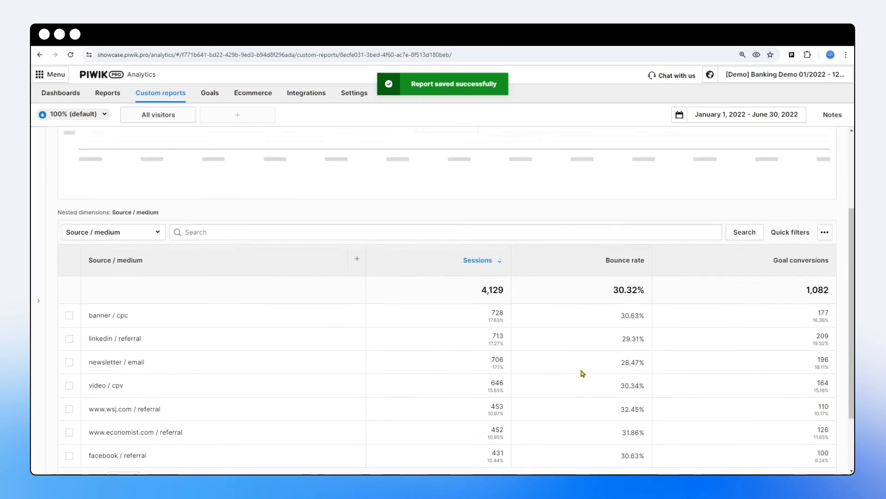
pyautogui.scroll(-2, 583, 373)
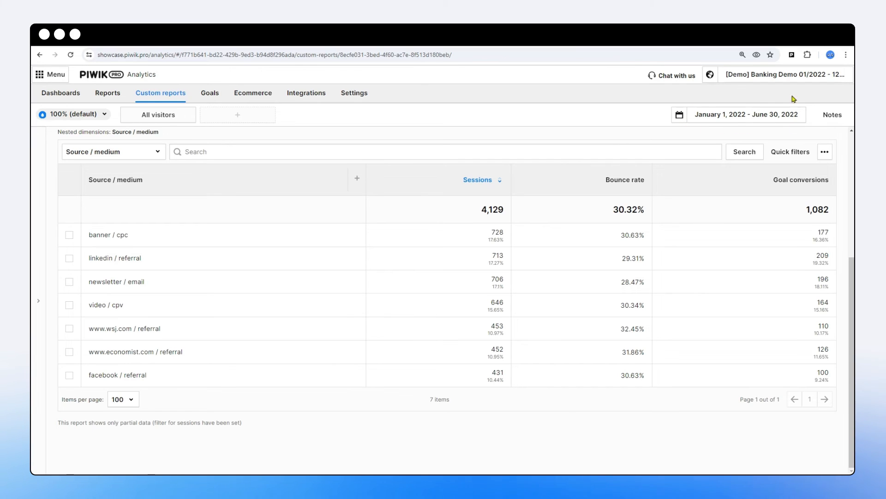
# Set the report's date range to the custom month of January 2022
pyautogui.click(710, 117)
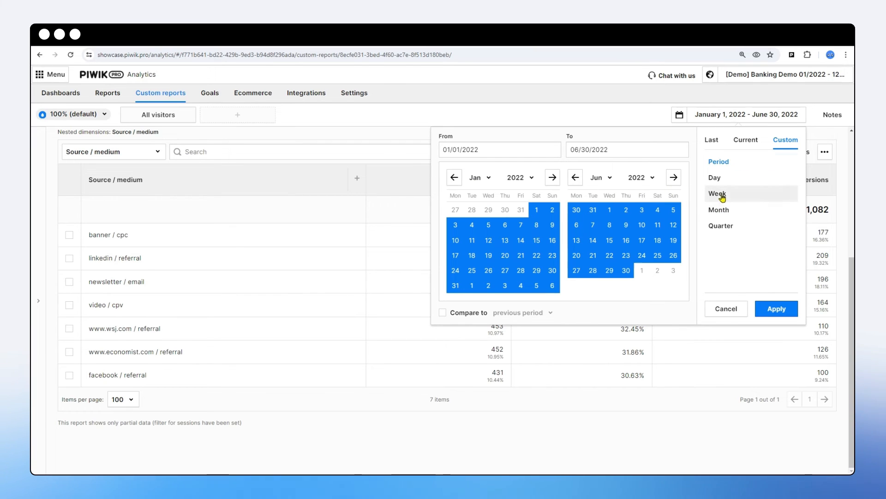
pyautogui.click(720, 210)
pyautogui.click(513, 248)
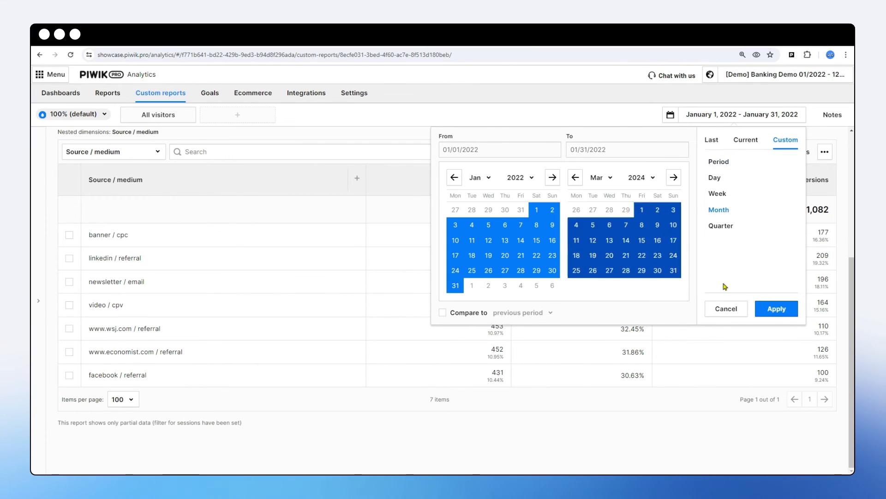
pyautogui.click(777, 308)
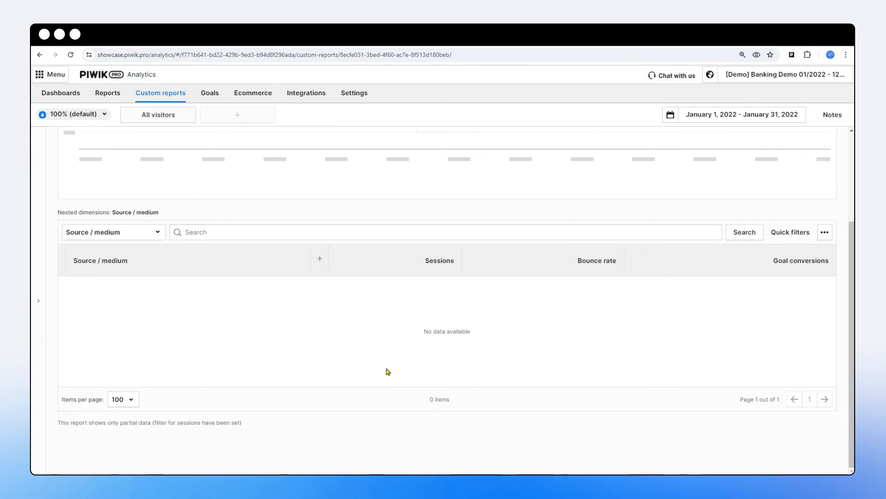
# Reopen the report for editing and delete the Sessions condition from its metric filters
pyautogui.scroll(3, 446, 351)
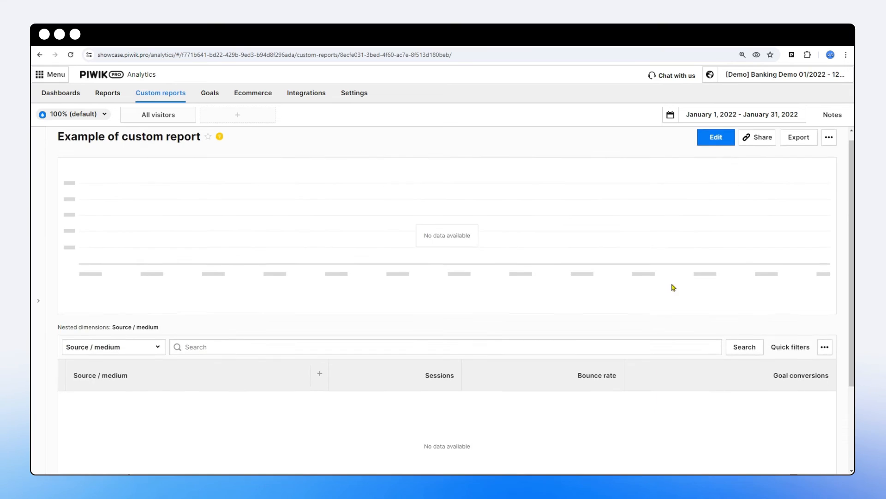
pyautogui.click(715, 147)
pyautogui.scroll(-1, 369, 378)
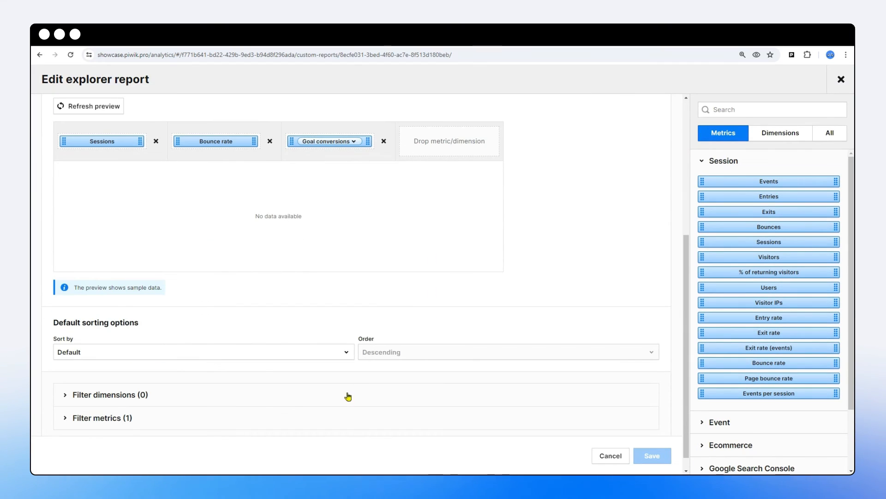
pyautogui.click(340, 419)
pyautogui.scroll(-4, 356, 360)
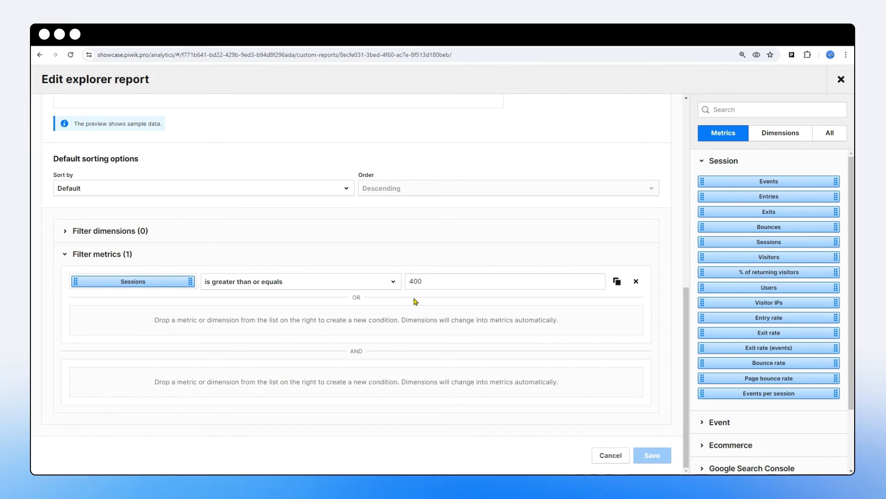
pyautogui.click(636, 281)
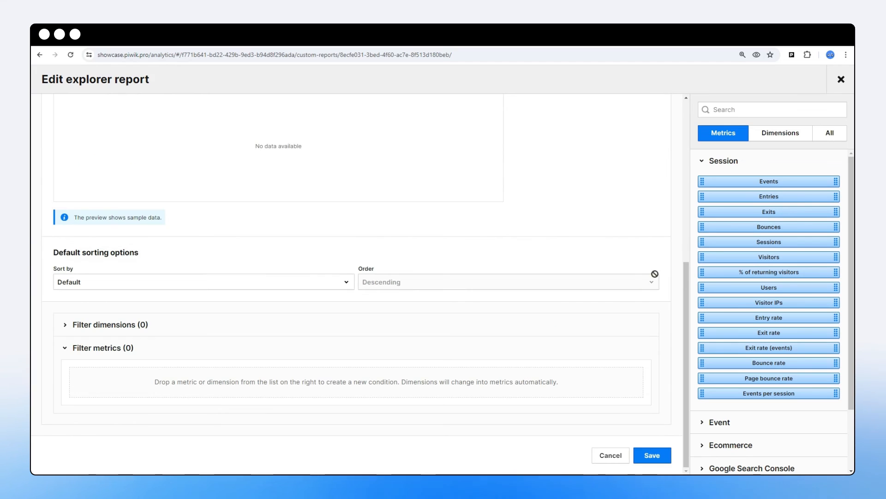
# Find the Bounce rate metric and add it as the report's only metric filter condition
pyautogui.click(742, 116)
pyautogui.write('bou')
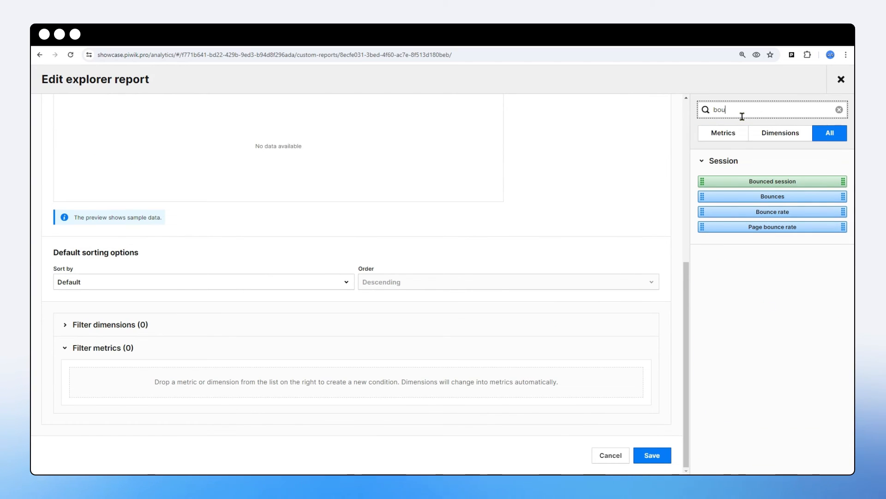
pyautogui.moveTo(773, 212); pyautogui.dragTo(189, 386)
# Set the Bounce rate condition to is greater than 30%, save the report and view the January source / medium rows
pyautogui.click(315, 283)
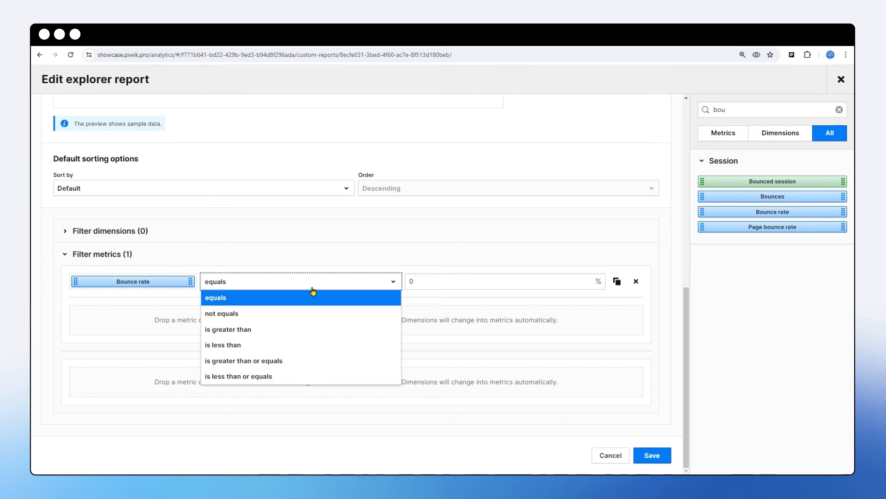
pyautogui.click(296, 329)
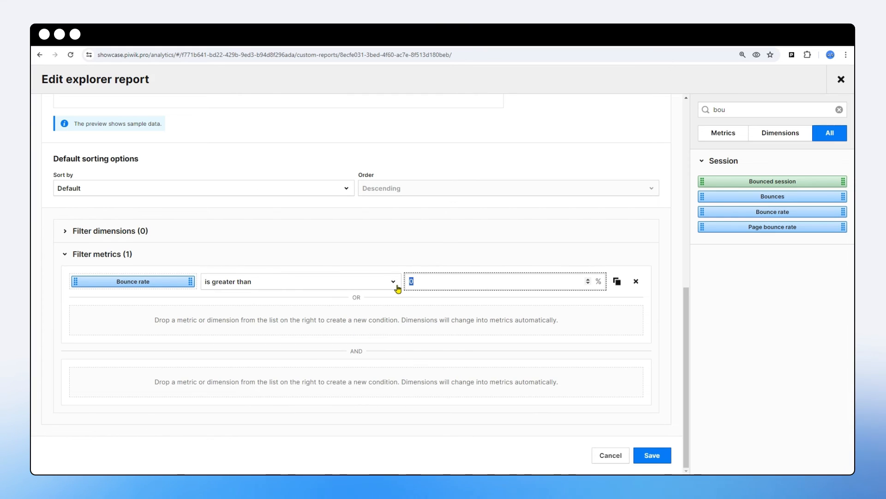
pyautogui.write('30')
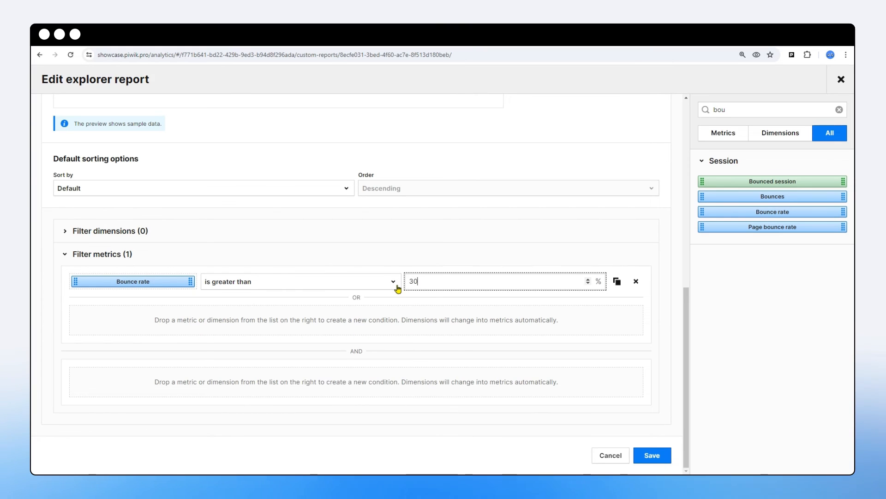
pyautogui.click(646, 450)
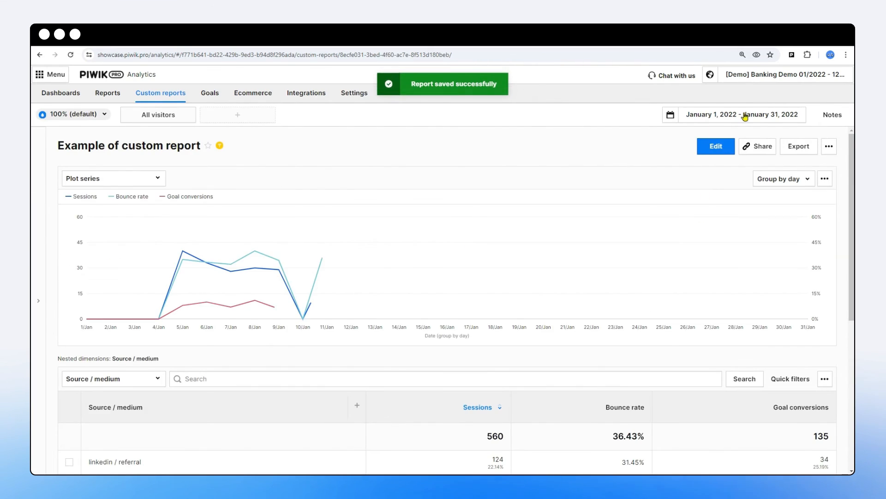
pyautogui.scroll(-3, 536, 261)
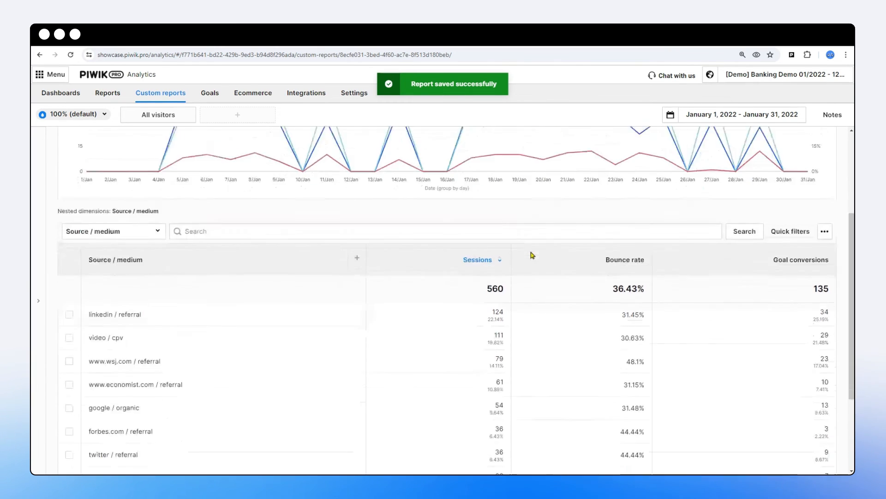
pyautogui.scroll(-2, 533, 255)
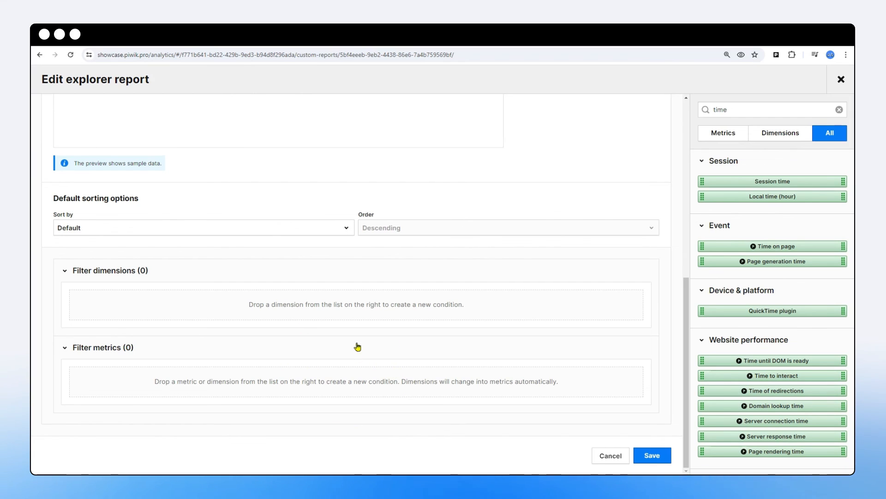
# Add Session time as the first nested dimension, above Source / medium, and refresh the report preview
pyautogui.scroll(6, 327, 344)
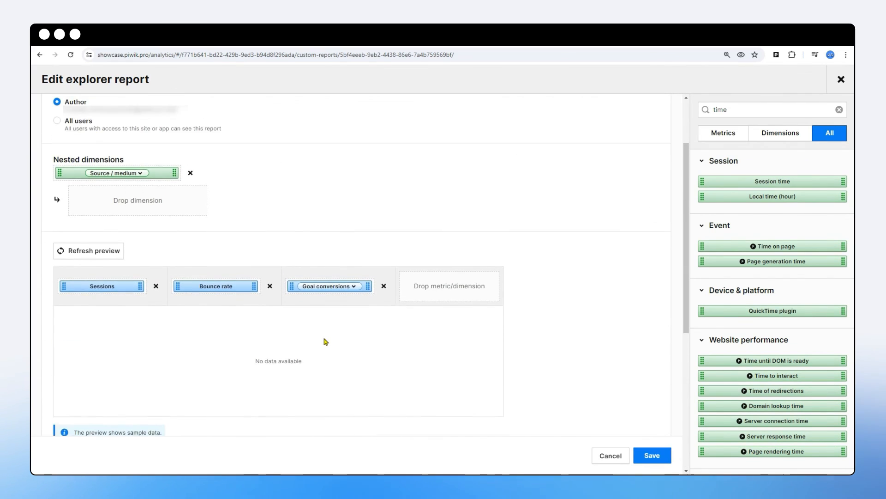
pyautogui.moveTo(752, 180); pyautogui.dragTo(129, 205)
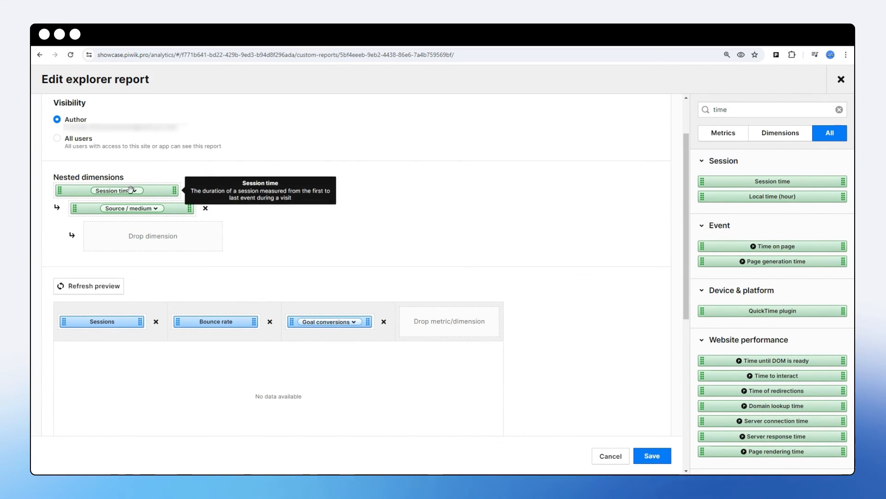
pyautogui.click(91, 287)
pyautogui.scroll(-2, 139, 287)
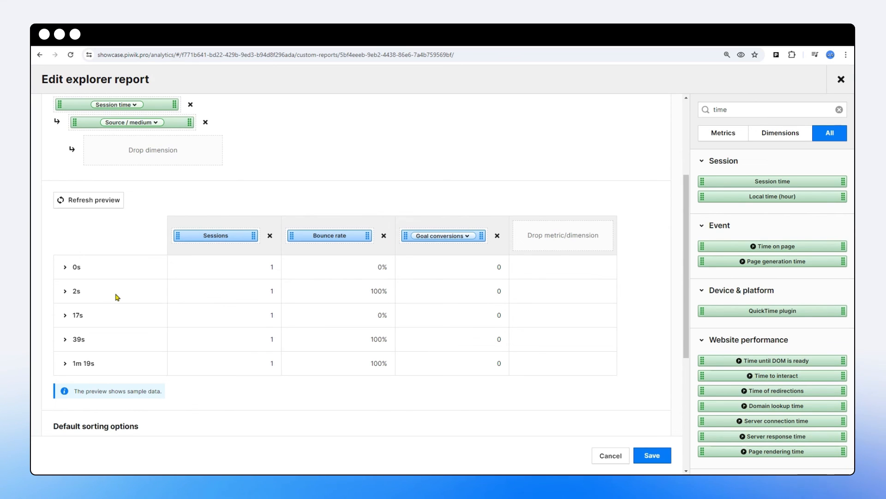
pyautogui.scroll(1, 130, 255)
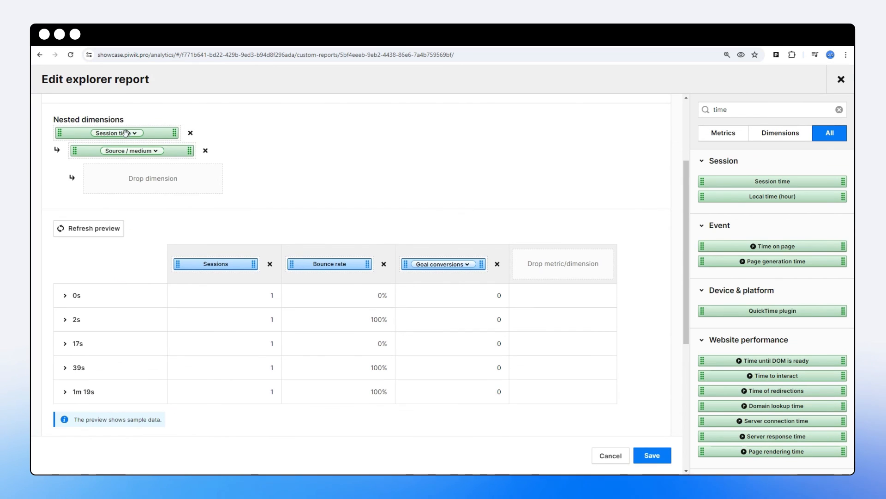
# Switch the nested Session time dimension to its Session time (grouped) variant and refresh the report preview
pyautogui.click(126, 133)
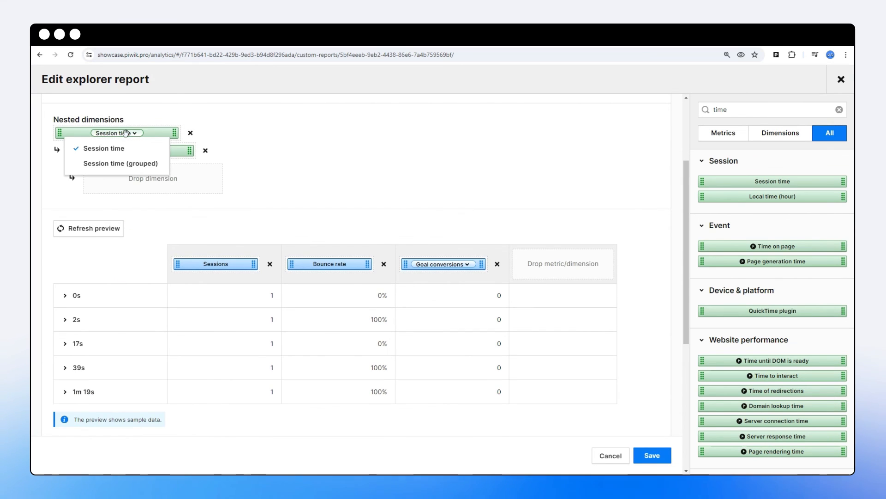
pyautogui.click(132, 164)
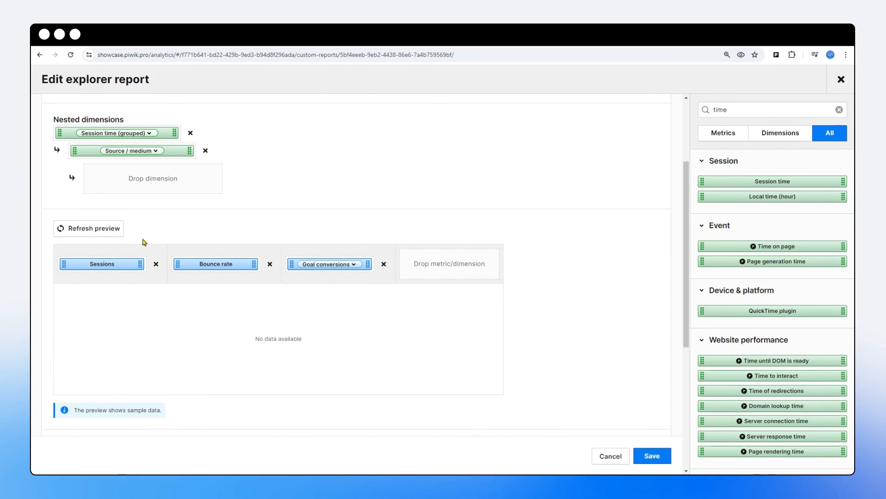
pyautogui.click(117, 228)
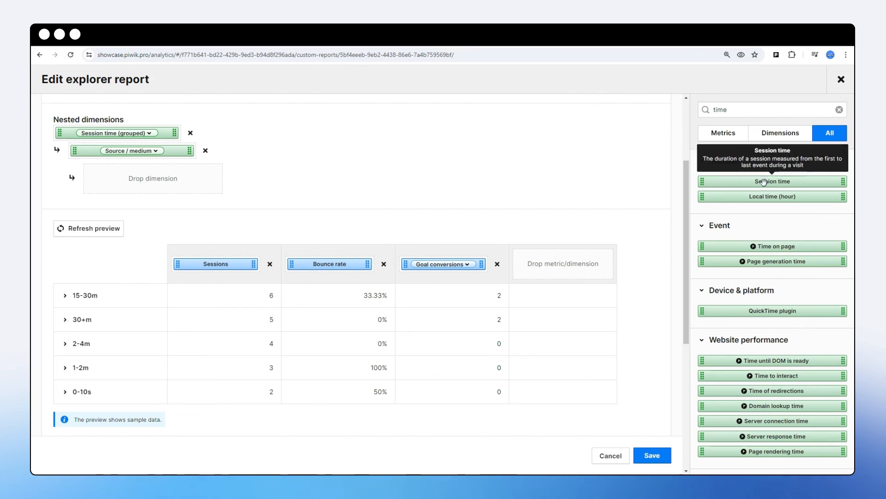
# Add Session time as a table column after Goal conversions, transform it to Average session time and refresh the preview
pyautogui.moveTo(739, 181); pyautogui.dragTo(577, 264)
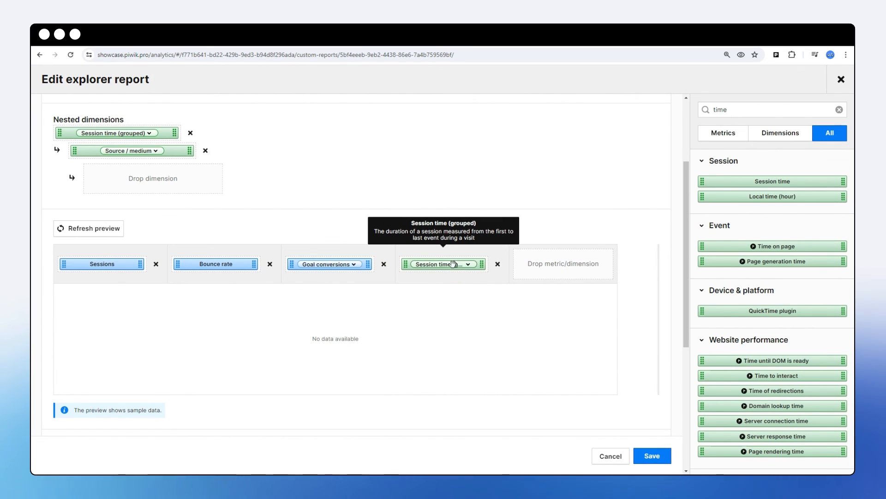
pyautogui.click(459, 266)
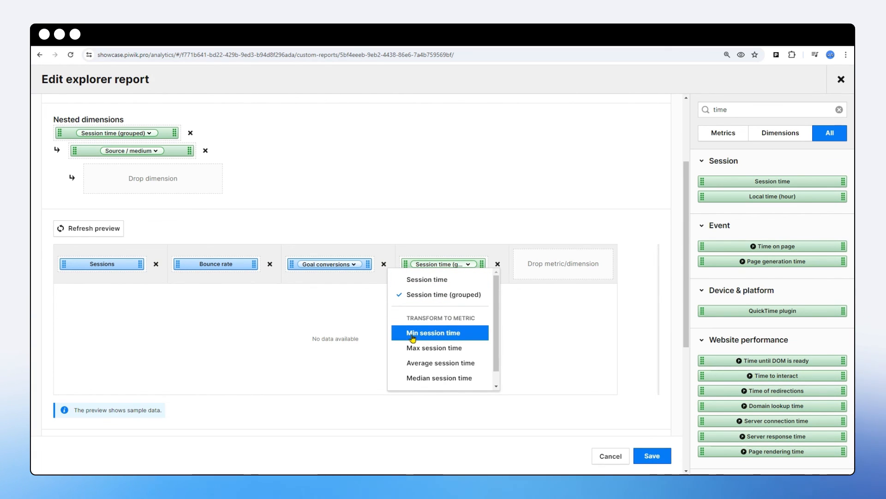
pyautogui.click(452, 368)
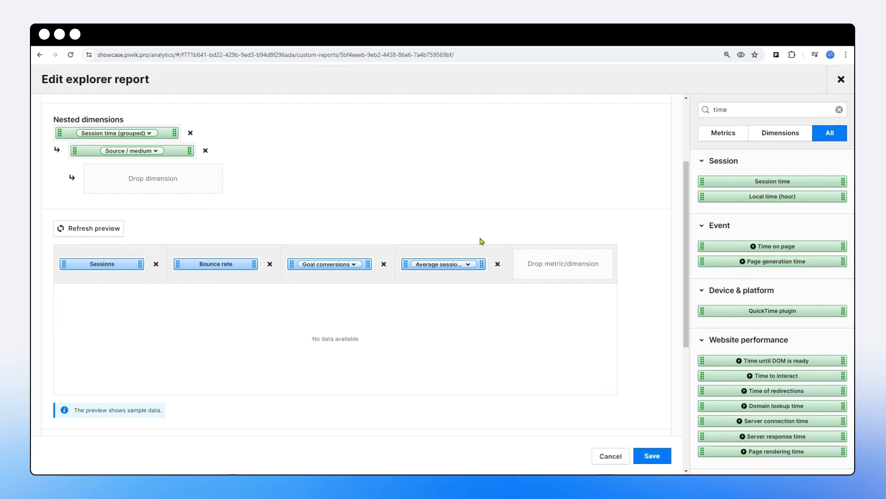
pyautogui.click(460, 262)
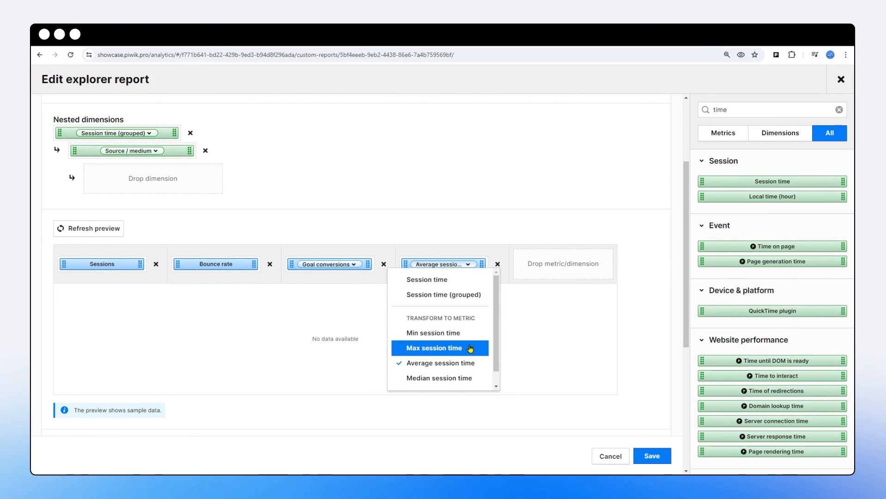
pyautogui.click(554, 326)
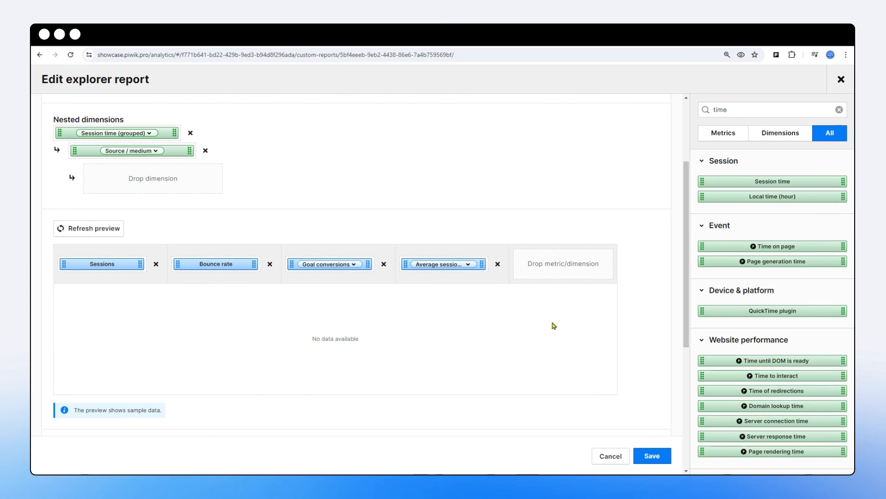
pyautogui.click(96, 229)
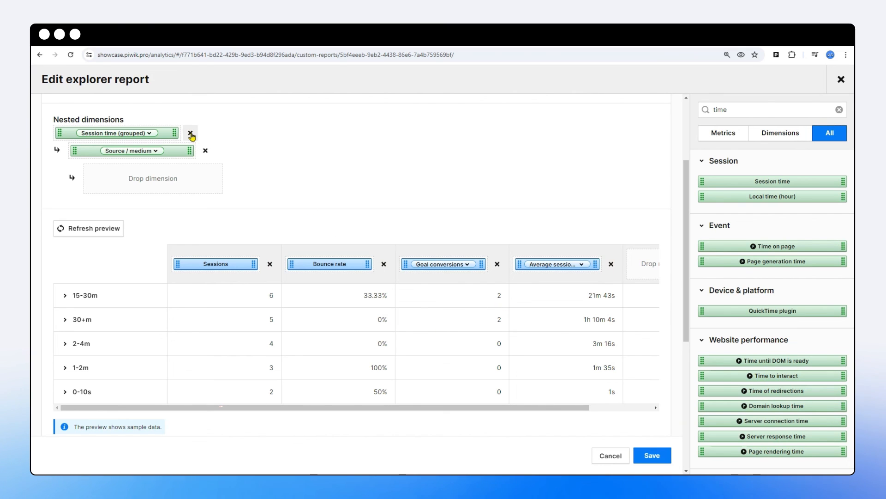
# Remove Session time (grouped) from the nested dimensions, leaving only Source / medium
pyautogui.scroll(-5, 241, 317)
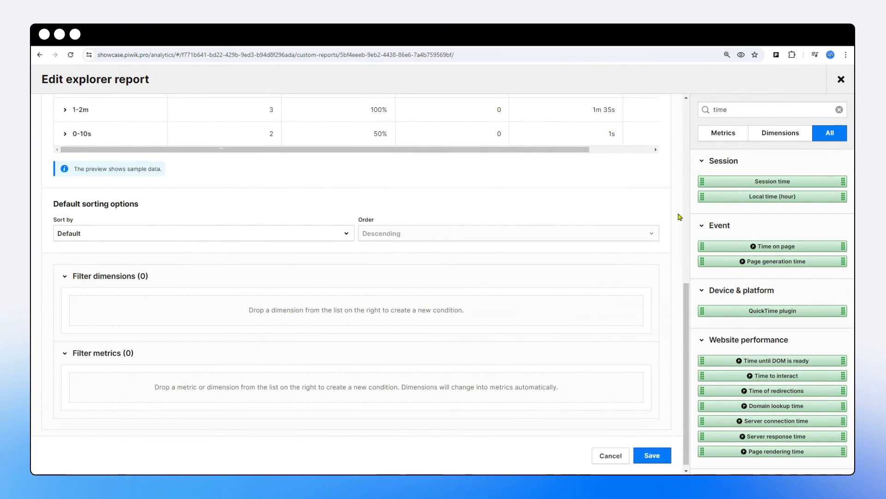
pyautogui.scroll(6, 212, 276)
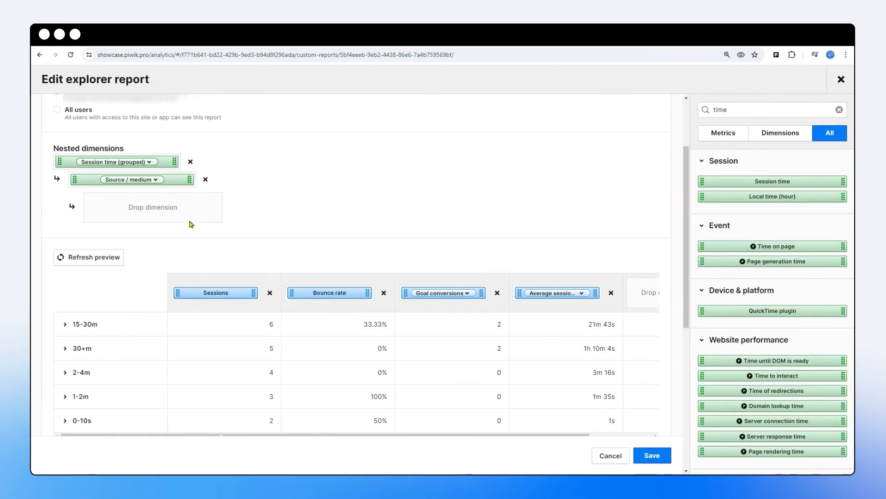
pyautogui.click(190, 161)
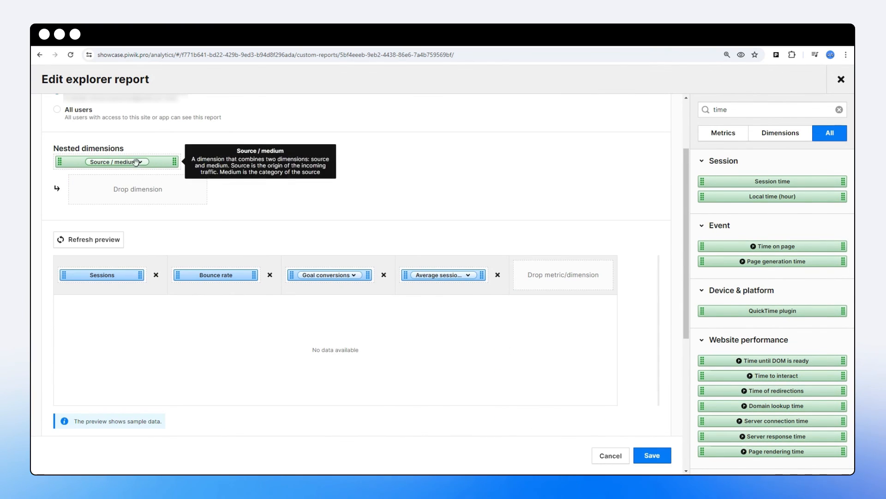
pyautogui.scroll(-5, 181, 344)
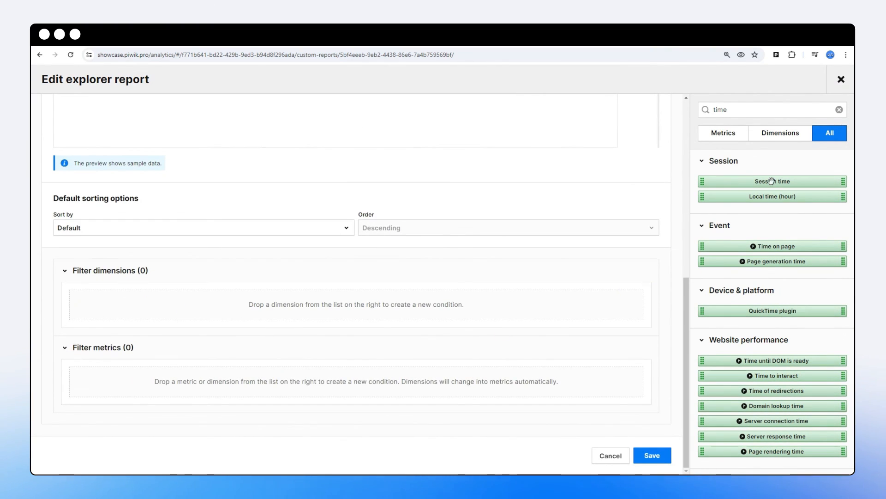
pyautogui.moveTo(772, 181); pyautogui.dragTo(263, 307)
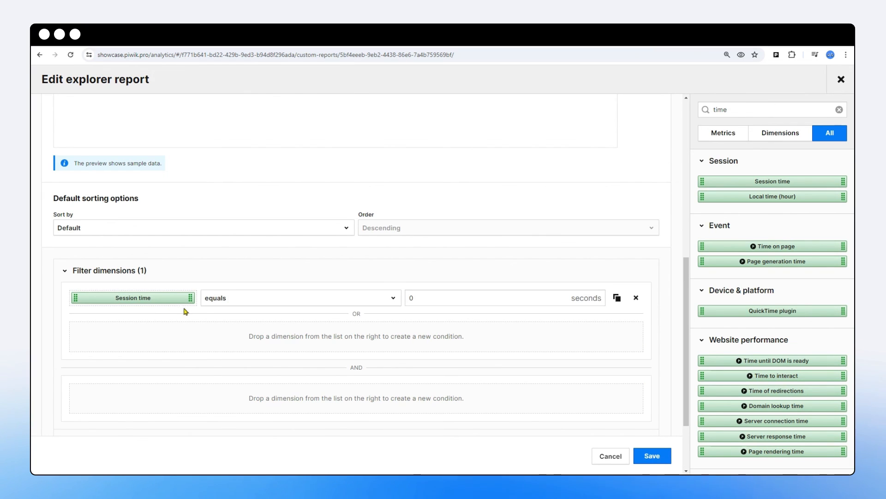
pyautogui.click(290, 298)
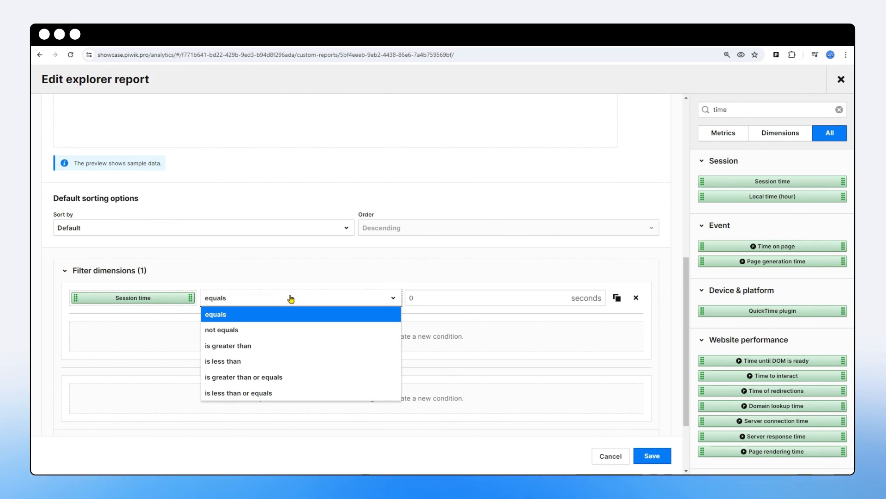
pyautogui.click(287, 345)
pyautogui.doubleClick(412, 298)
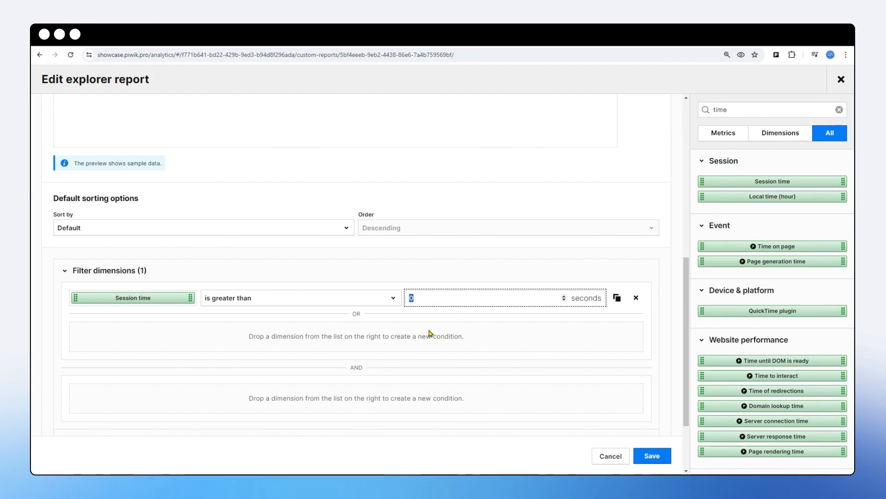
pyautogui.write('600')
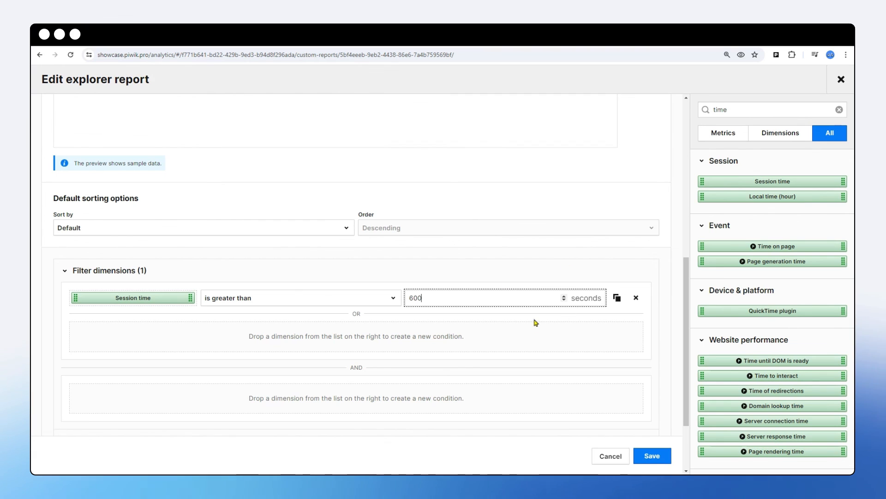
pyautogui.scroll(-1, 508, 301)
pyautogui.click(636, 262)
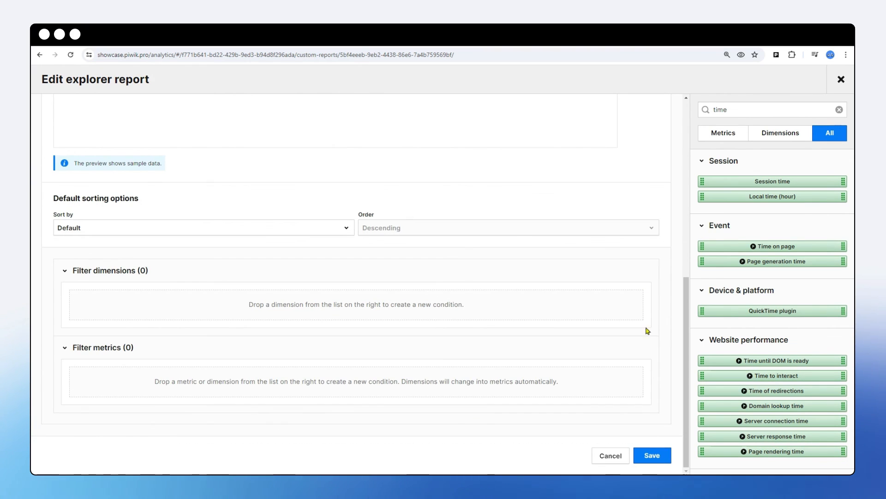
# Save the report and view the average session time for each source / medium
pyautogui.click(652, 456)
pyautogui.scroll(-4, 324, 301)
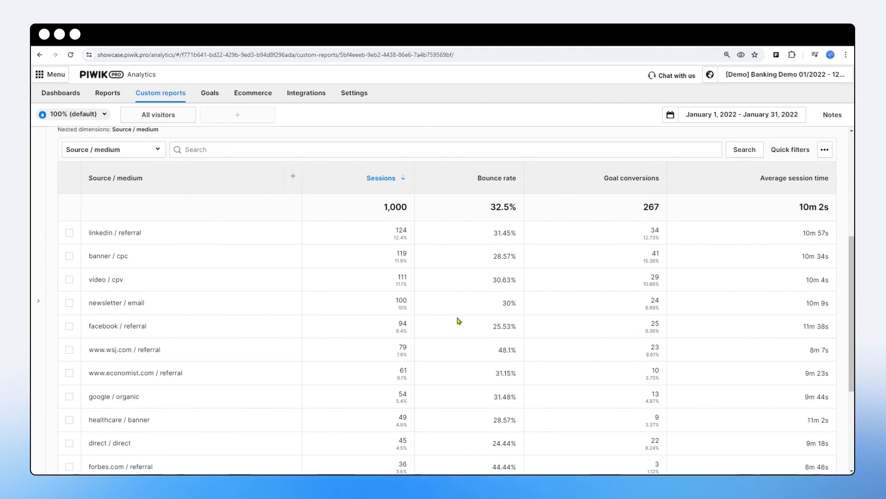
pyautogui.scroll(5, 459, 321)
# Reopen the report for editing, search for time and add Session time as a dimension filter condition
pyautogui.click(717, 152)
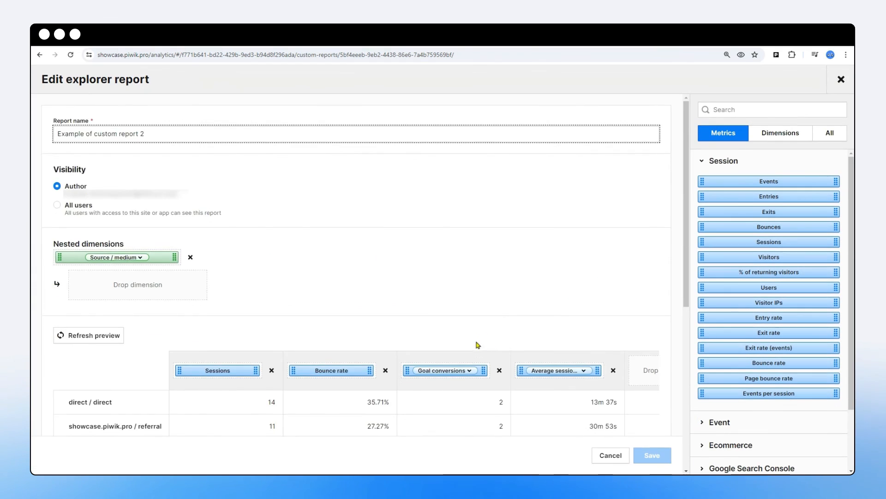
pyautogui.scroll(-5, 633, 233)
pyautogui.click(757, 111)
pyautogui.write('time')
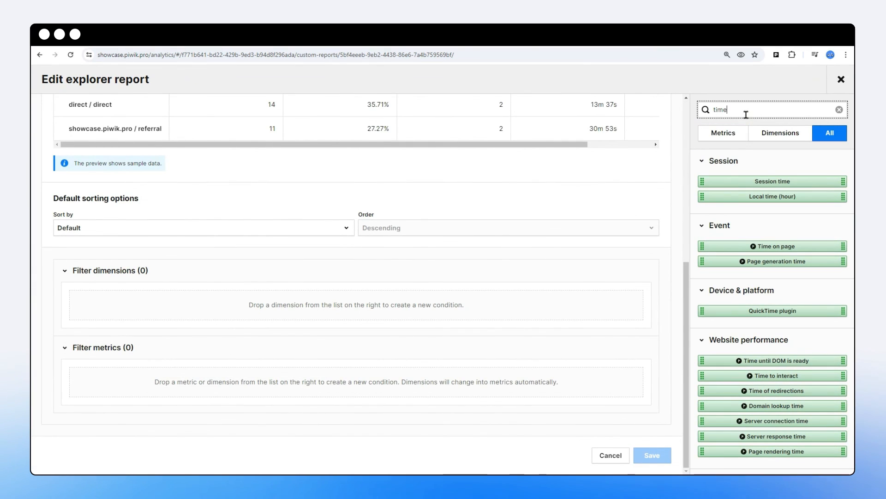
pyautogui.moveTo(775, 183); pyautogui.dragTo(272, 311)
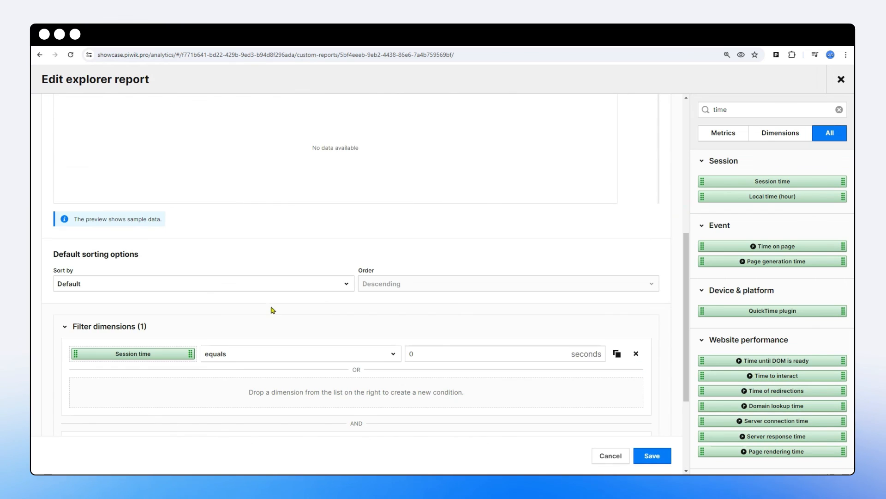
# Set the Session time dimension condition to is greater than 600 seconds
pyautogui.click(381, 358)
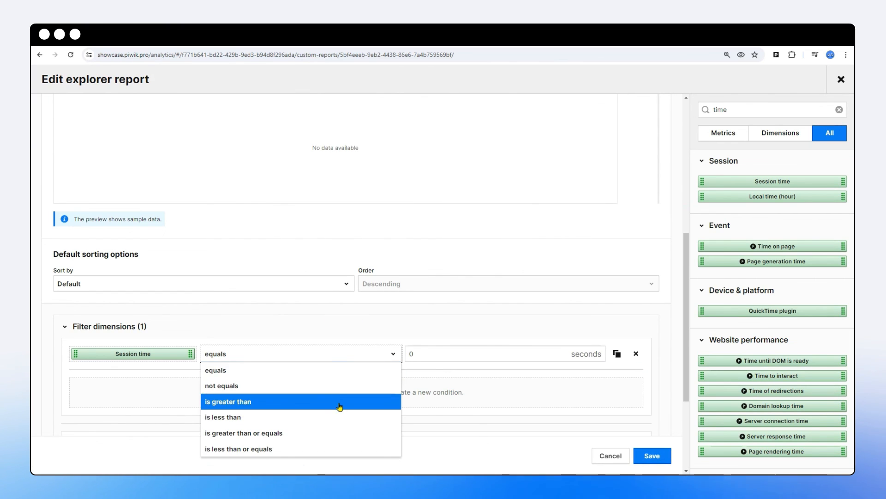
pyautogui.press('Return')
pyautogui.doubleClick(413, 355)
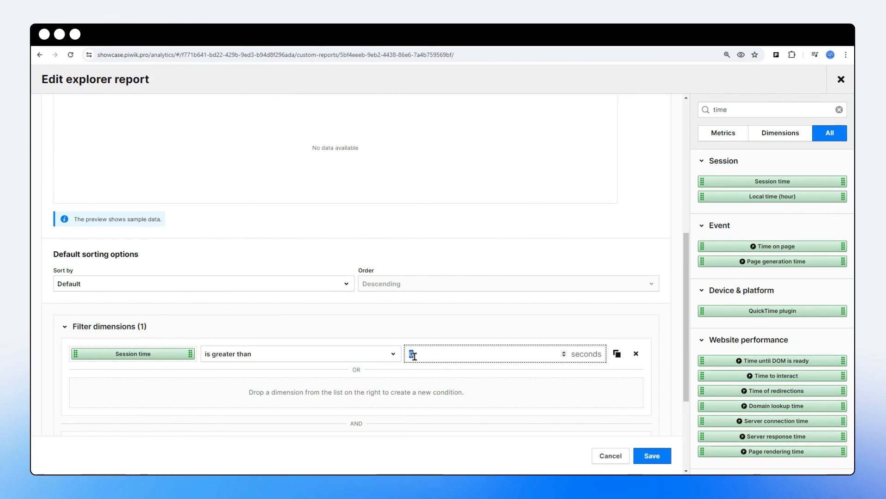
pyautogui.write('600')
# Save the report and review its daily plot and source / medium rows for the session-level time filter
pyautogui.click(651, 455)
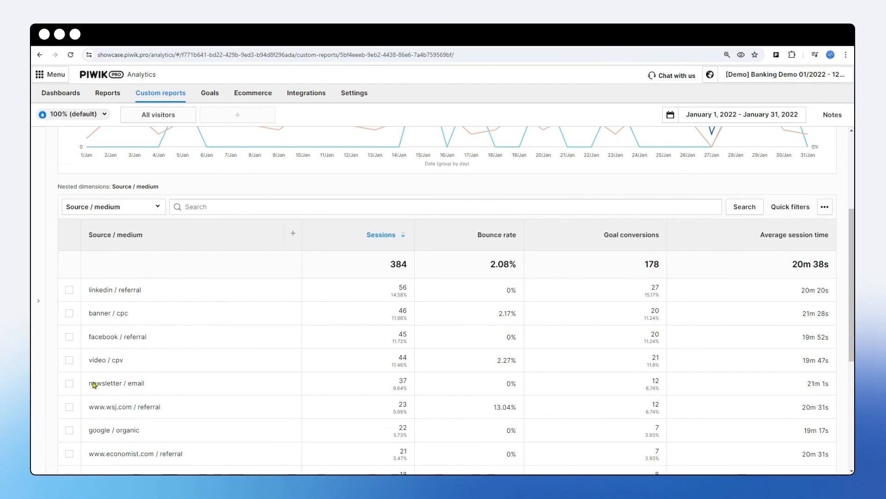
pyautogui.scroll(4, 333, 416)
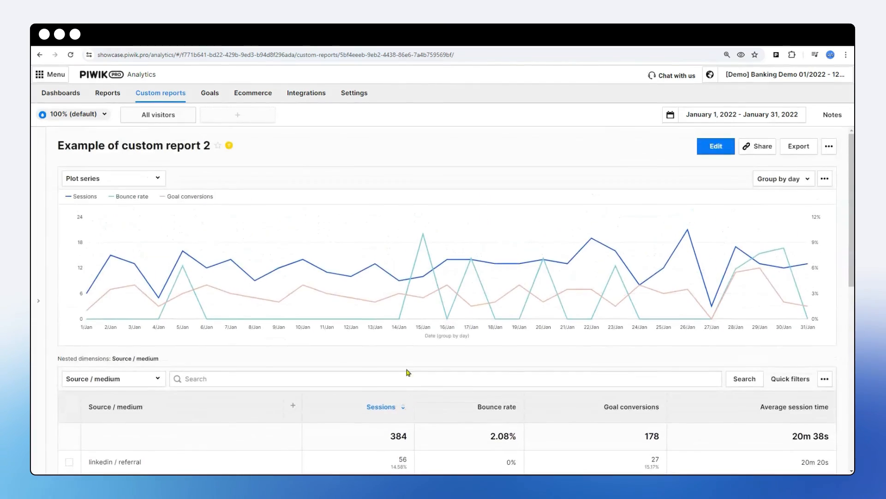
pyautogui.scroll(-3, 406, 372)
pyautogui.scroll(3, 660, 365)
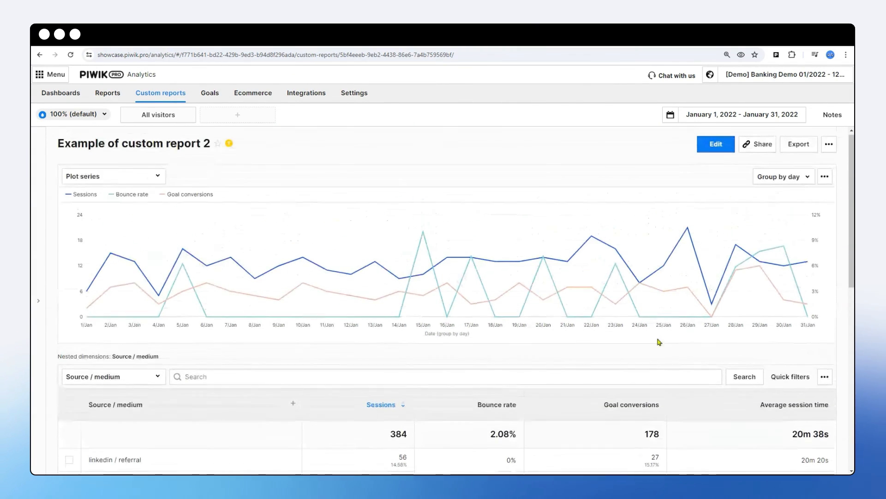
# Reopen the report for editing and delete the Session time condition from its dimension filters
pyautogui.click(718, 147)
pyautogui.scroll(-5, 323, 357)
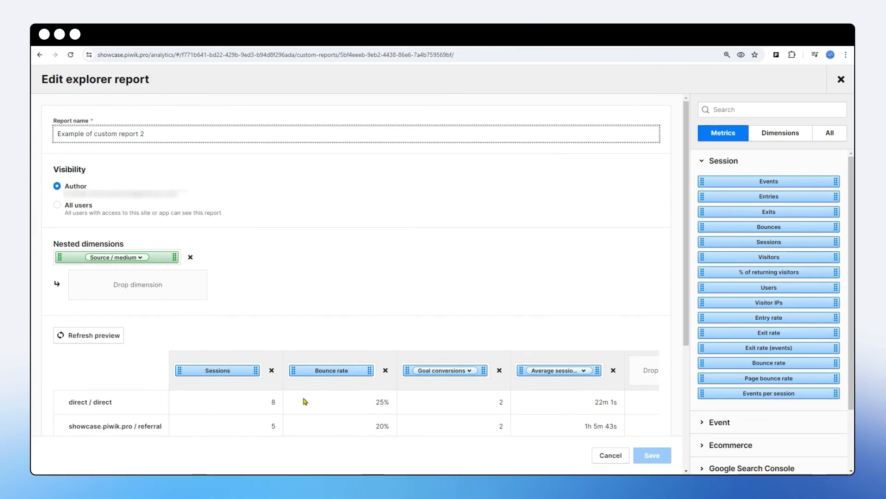
pyautogui.scroll(-1, 323, 357)
pyautogui.click(311, 375)
pyautogui.scroll(-3, 311, 364)
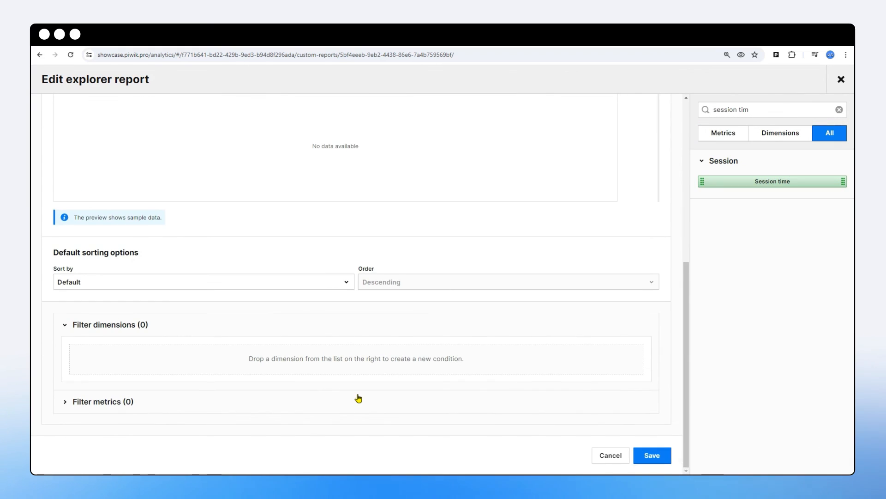
# Add Session time as a metric filter condition and switch its variant to Average session time
pyautogui.click(358, 397)
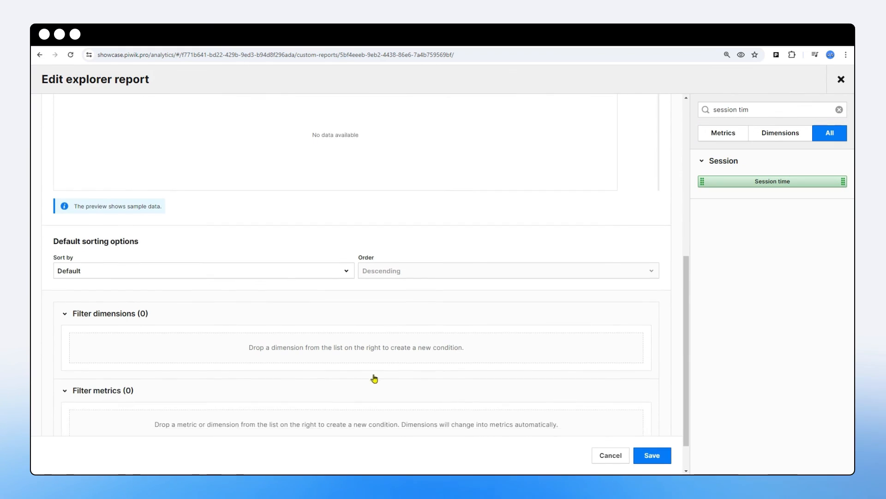
pyautogui.scroll(-1, 462, 351)
pyautogui.moveTo(772, 184); pyautogui.dragTo(236, 395)
pyautogui.click(151, 375)
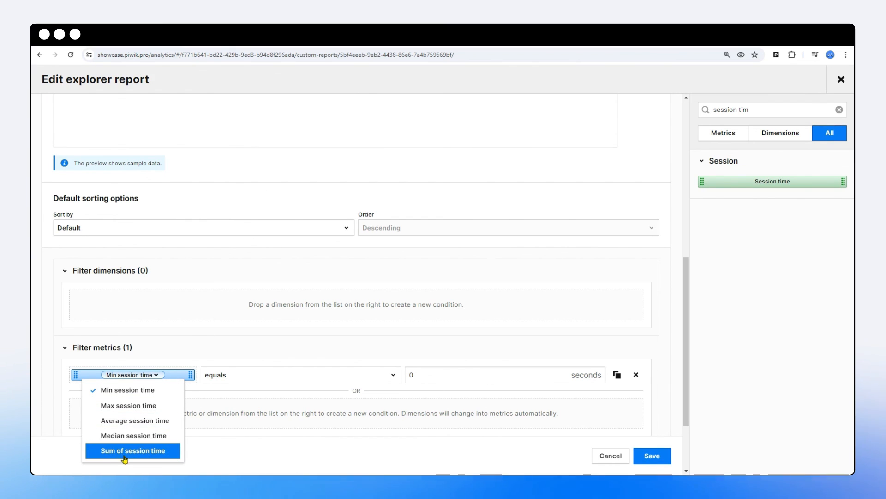
pyautogui.click(129, 421)
# Set the Average session time metric condition to is greater than 600 seconds
pyautogui.click(386, 375)
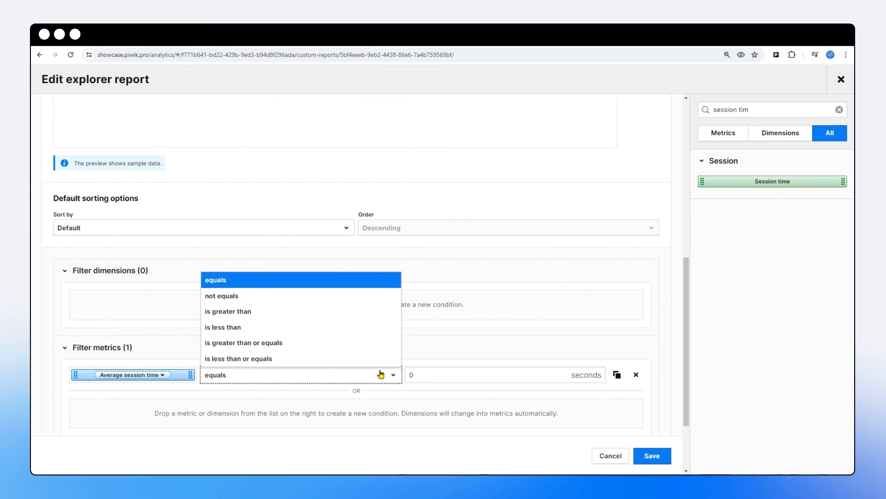
pyautogui.click(379, 310)
pyautogui.doubleClick(411, 374)
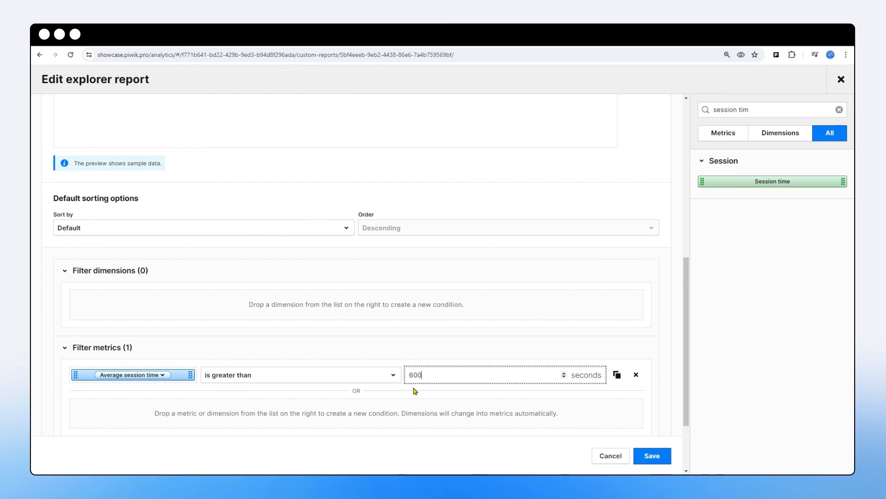
# Save the report and examine which source / medium rows meet the average session time filter
pyautogui.click(652, 455)
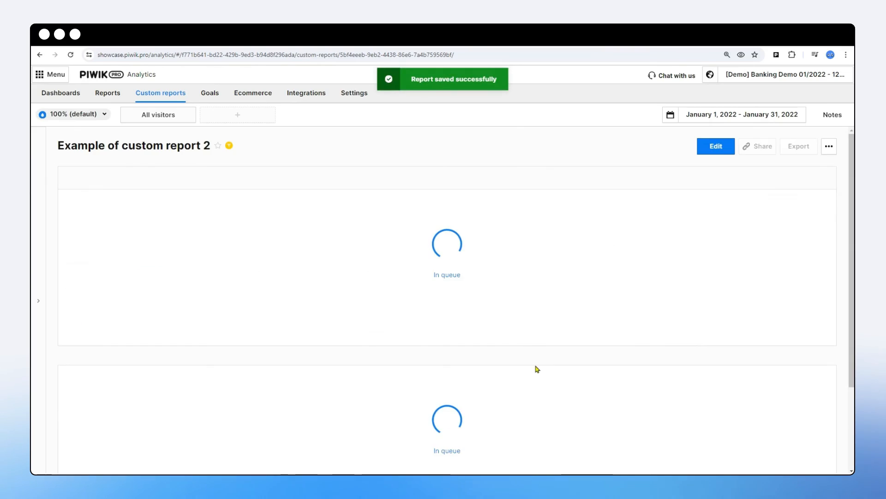
pyautogui.scroll(-3, 402, 397)
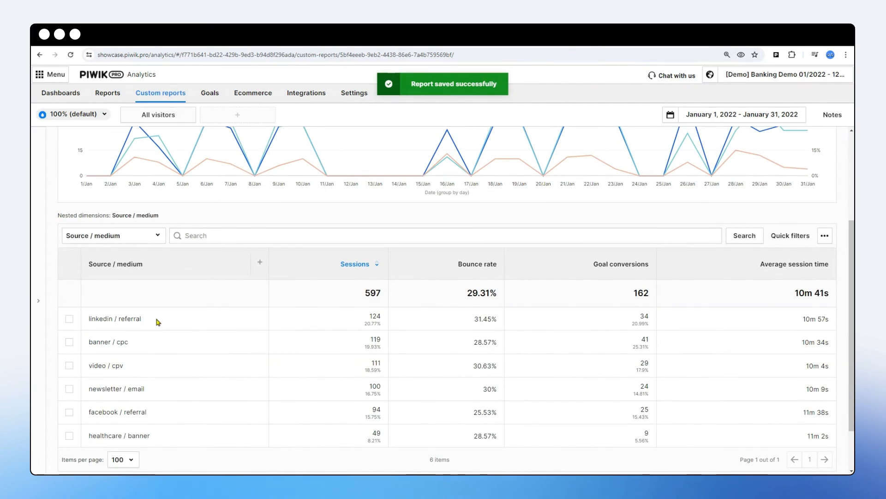
pyautogui.scroll(-2, 230, 407)
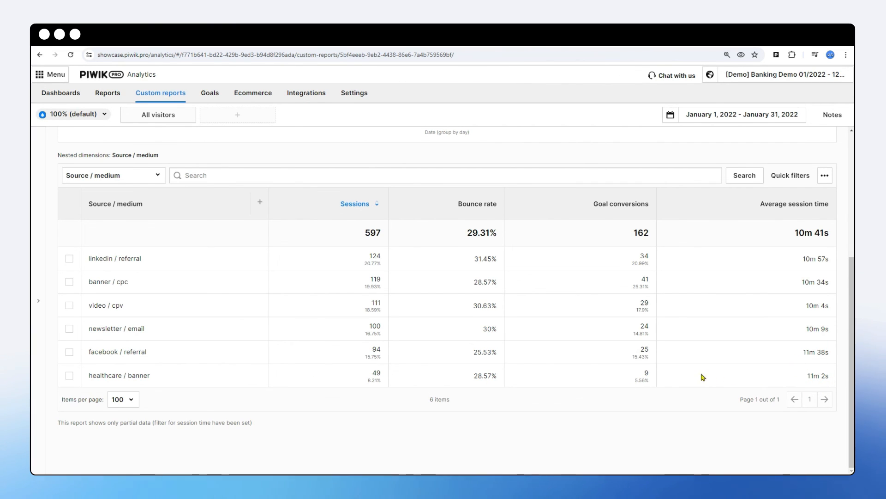
pyautogui.scroll(2, 561, 397)
pyautogui.scroll(2, 563, 396)
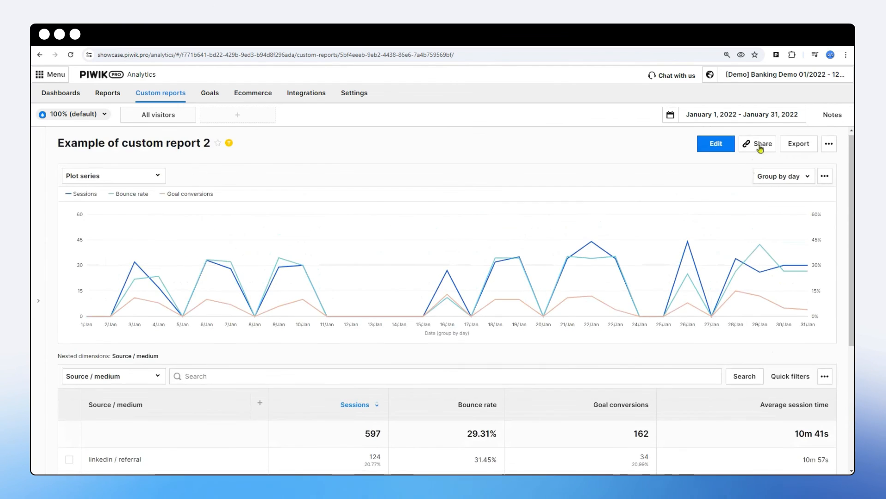
# Reopen the report for editing and expand its dimension filters
pyautogui.click(716, 143)
pyautogui.scroll(-4, 511, 382)
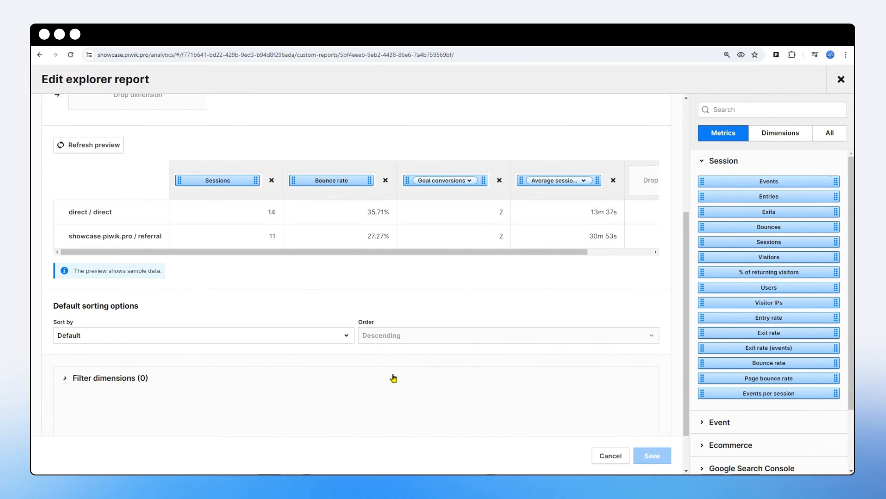
pyautogui.click(396, 376)
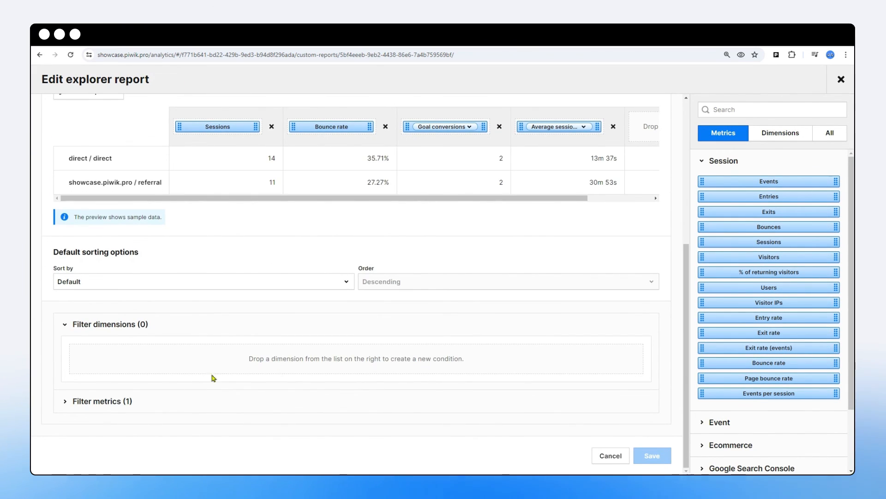